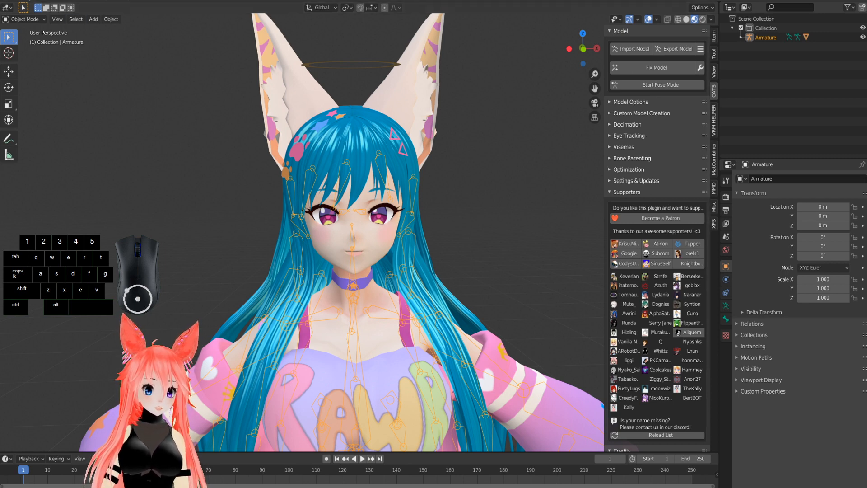
Step: Check in the add-on preferences that the Cats Blender Plugin is enabled
click(30, 0)
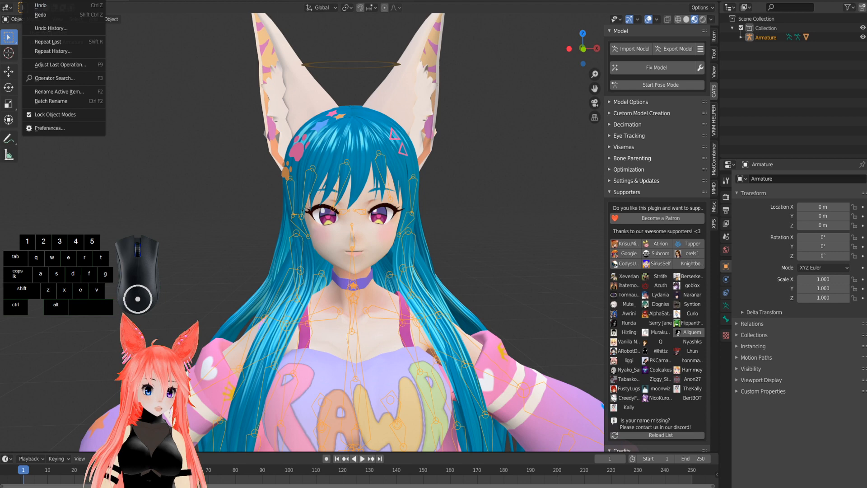
click(58, 130)
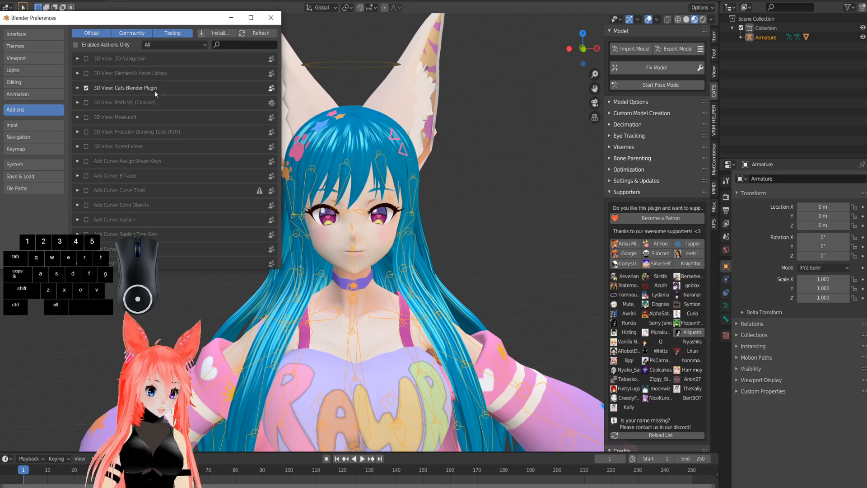
click(270, 18)
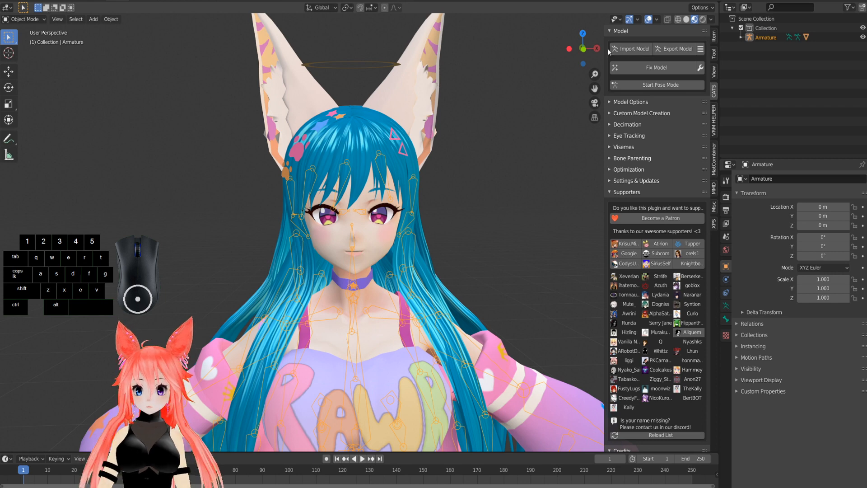
Step: Widen the CATS sidebar so its labels fit
drag(605, 51, 687, 53)
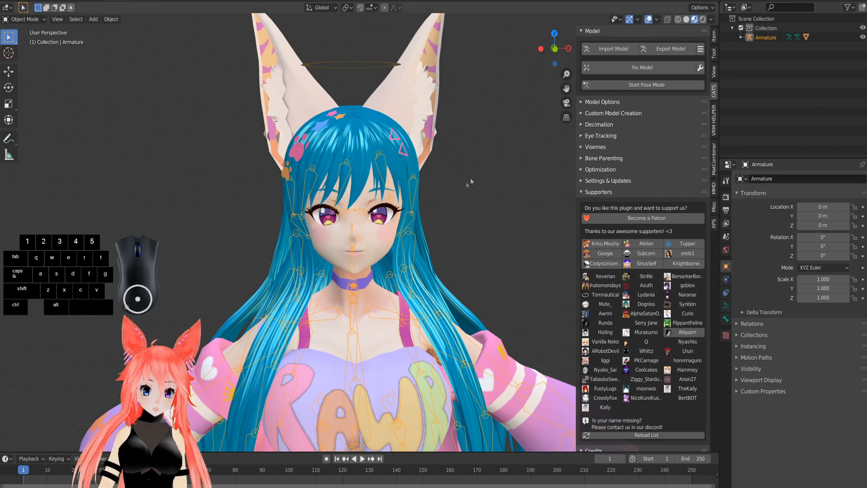
scroll(316, 284, down, 4)
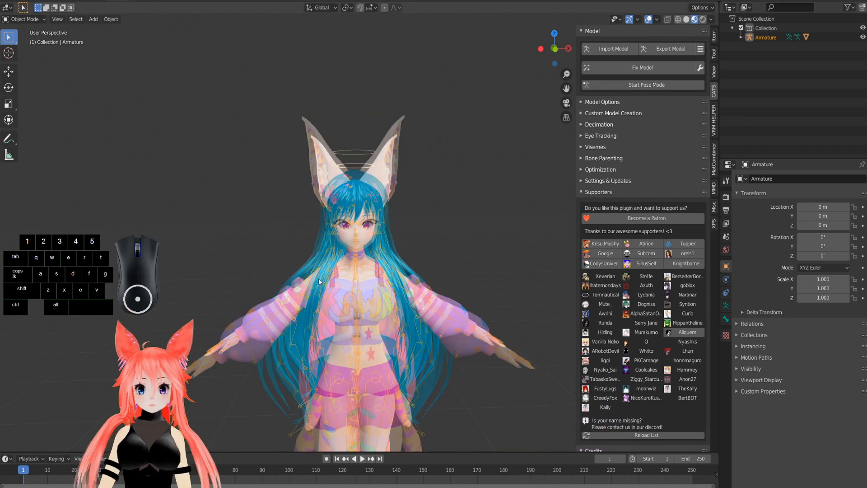
scroll(319, 283, up, 2)
mouse_move(321, 280)
middle_down()
mouse_move(335, 279)
mouse_move(319, 277)
middle_up()
scroll(319, 277, up, 2)
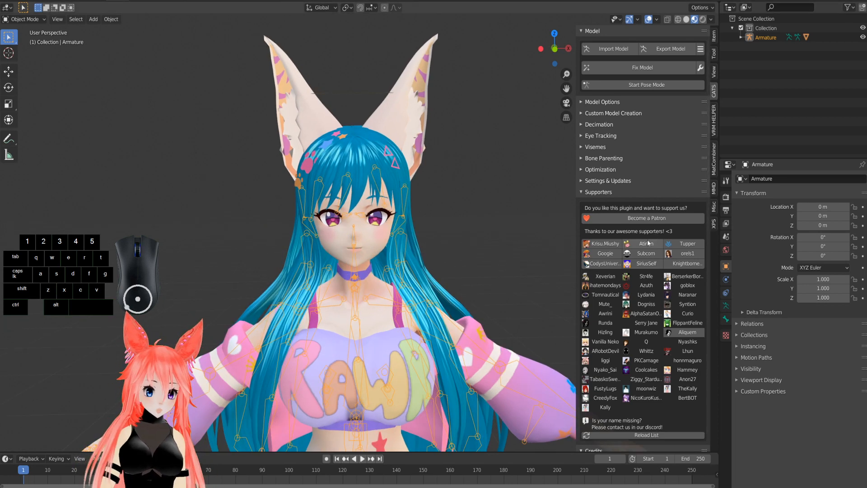
Step: Select the character's Body mesh and display its object data with the shape keys
scroll(370, 210, up, 5)
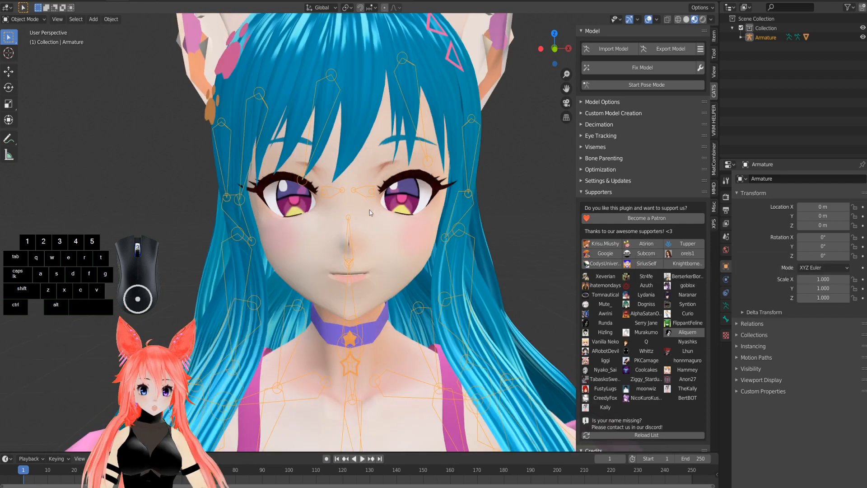
scroll(370, 210, up, 6)
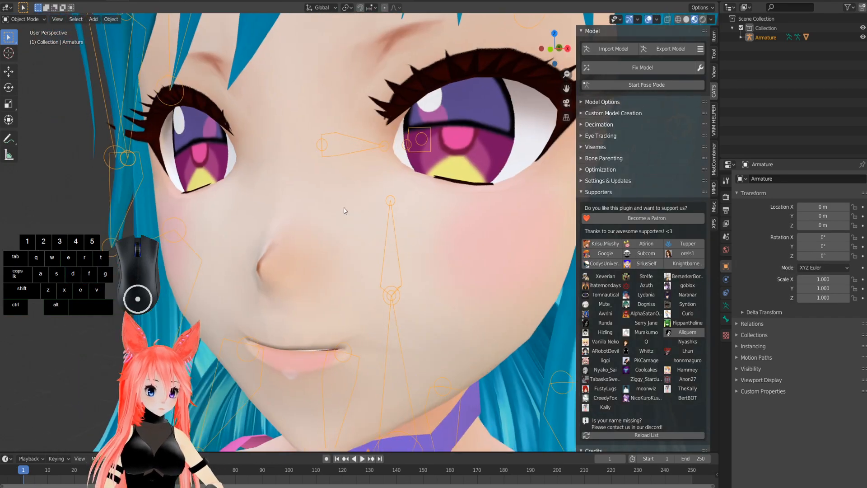
click(370, 213)
scroll(370, 212, down, 6)
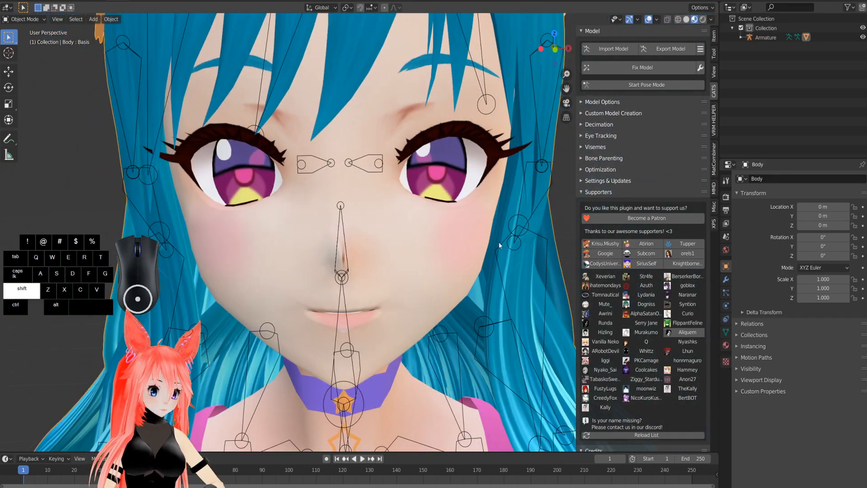
shift+middle_drag(491, 239, 463, 266)
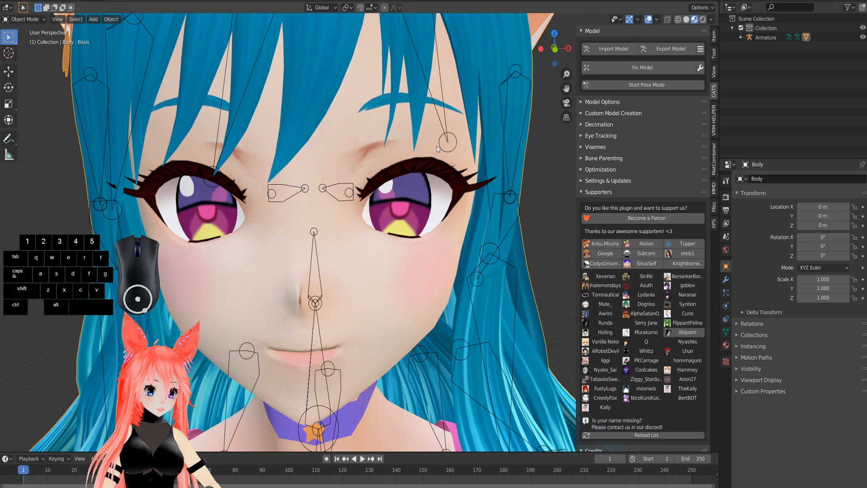
click(726, 333)
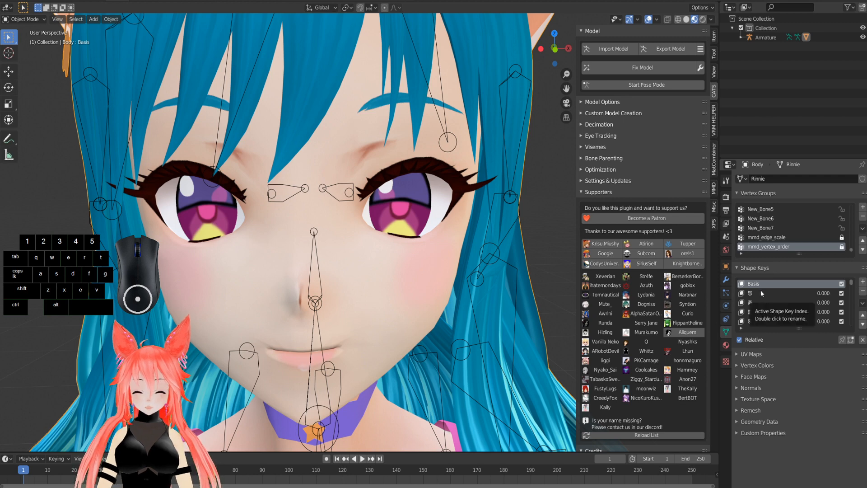
Step: Translate all of the model's names with the CATS model options, including shape keys, objects, bones and materials
click(582, 114)
click(582, 102)
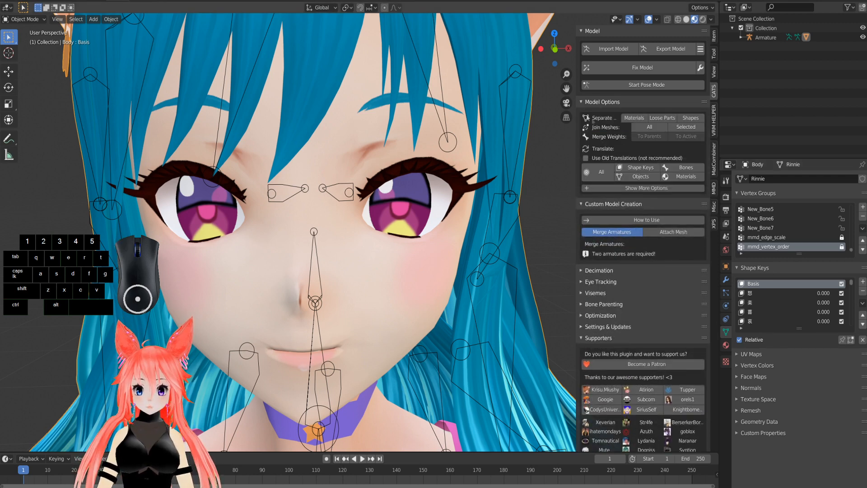
click(600, 172)
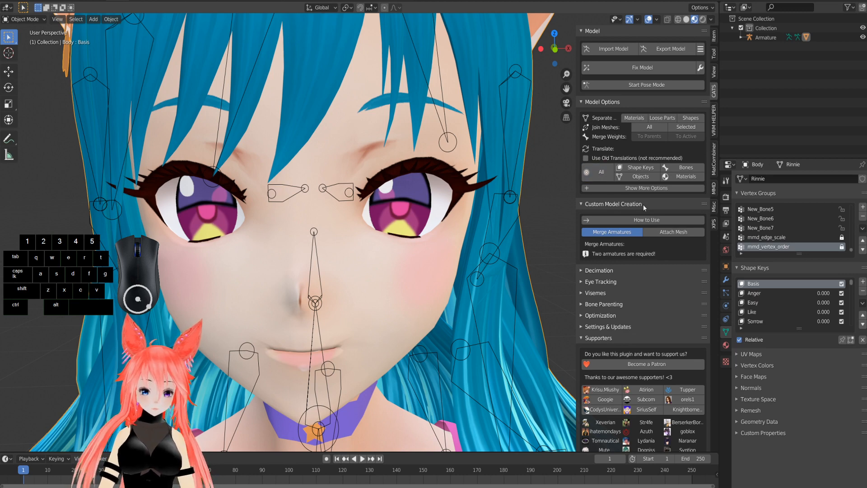
Step: Examine the translated shape key names of the Body mesh, including the blink, wink and mouth keys
scroll(762, 301, down, 1)
scroll(762, 303, down, 5)
scroll(762, 308, down, 4)
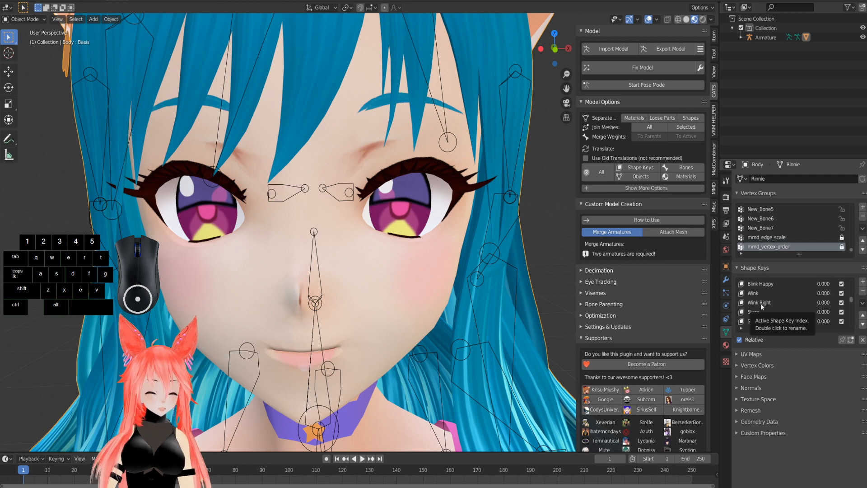
scroll(761, 301, up, 6)
scroll(759, 303, down, 10)
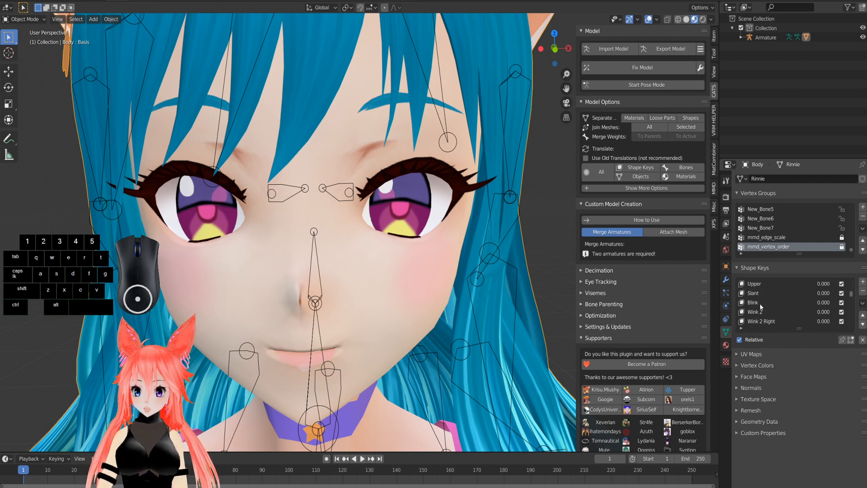
scroll(761, 311, down, 4)
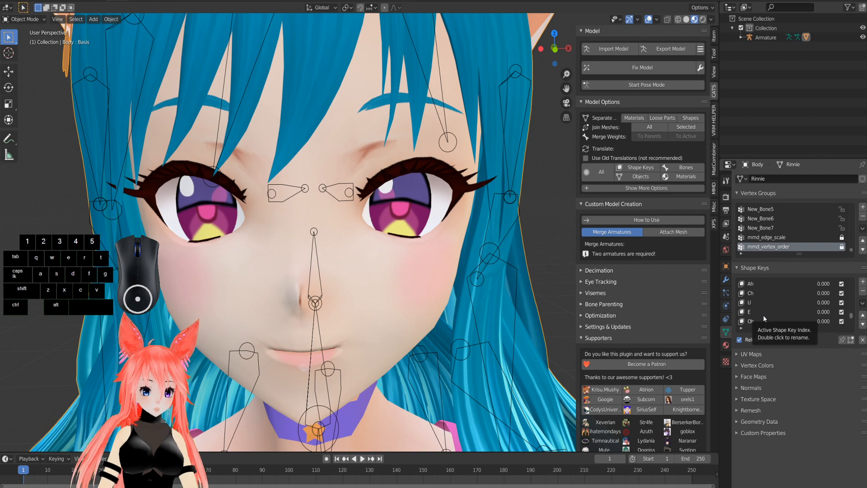
scroll(344, 307, down, 10)
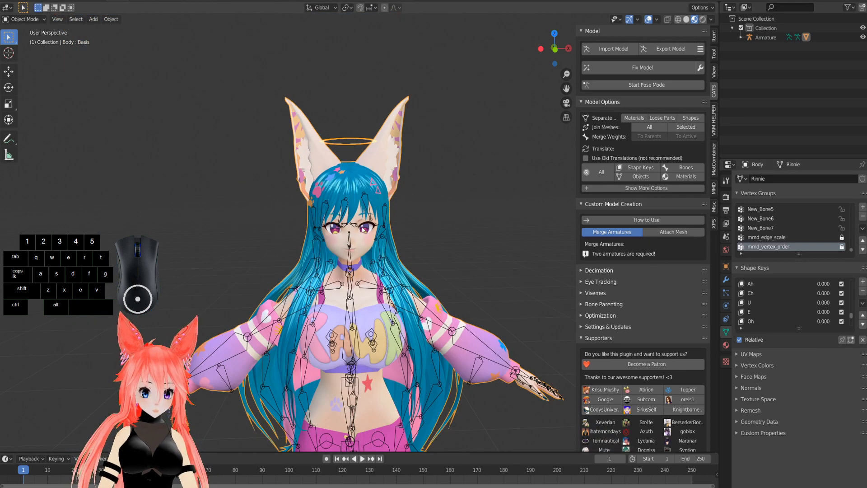
scroll(364, 229, up, 10)
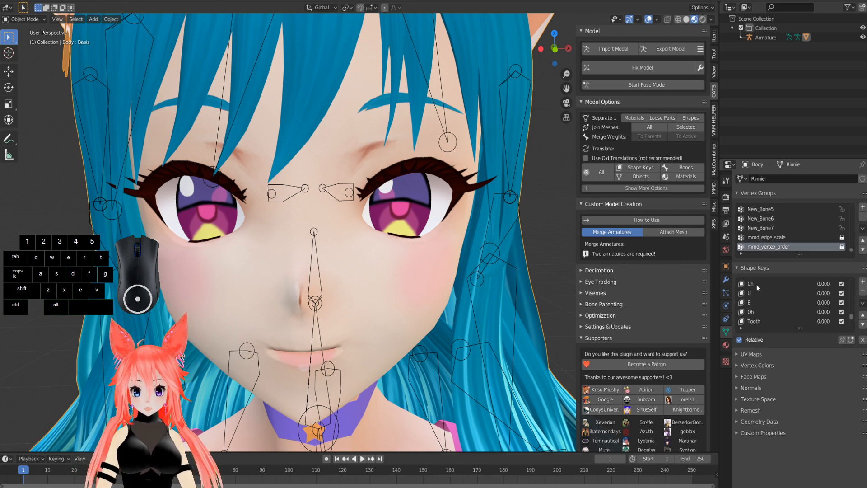
scroll(760, 311, down, 1)
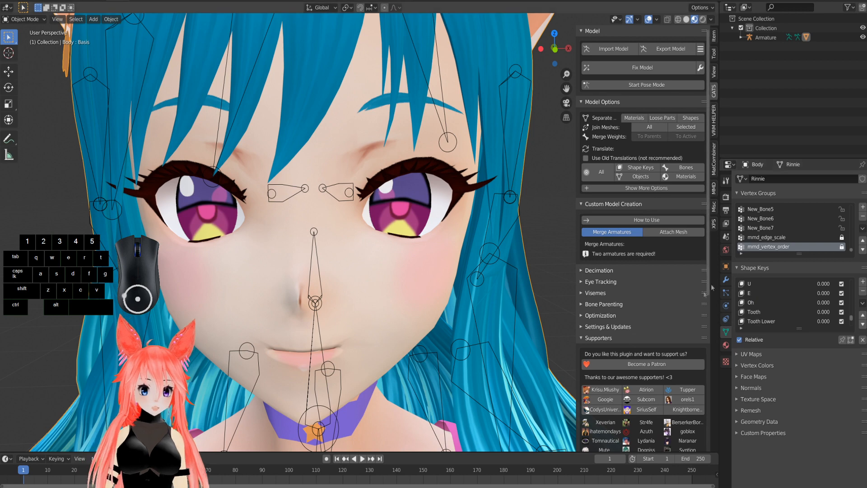
Step: Create CATS visemes from the Ah, Oh and Ch shape keys at mix intensity 1.00 and review the generated vrc.v keys
click(592, 294)
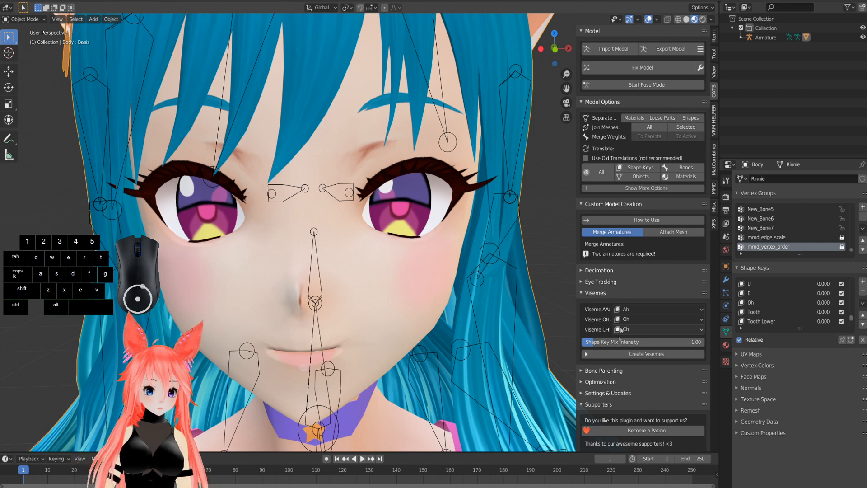
click(636, 355)
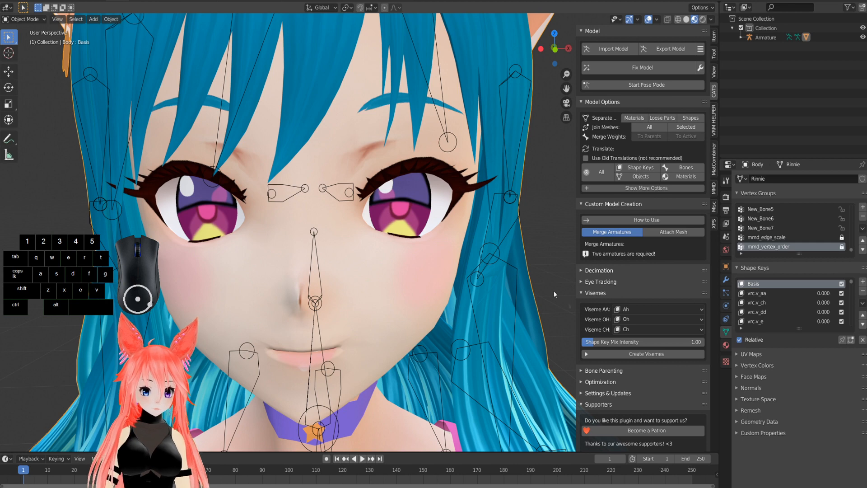
click(757, 294)
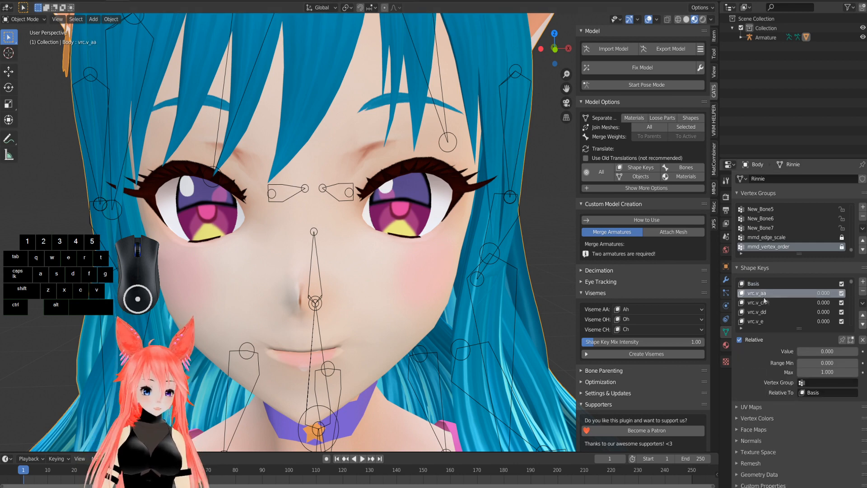
scroll(770, 321, down, 9)
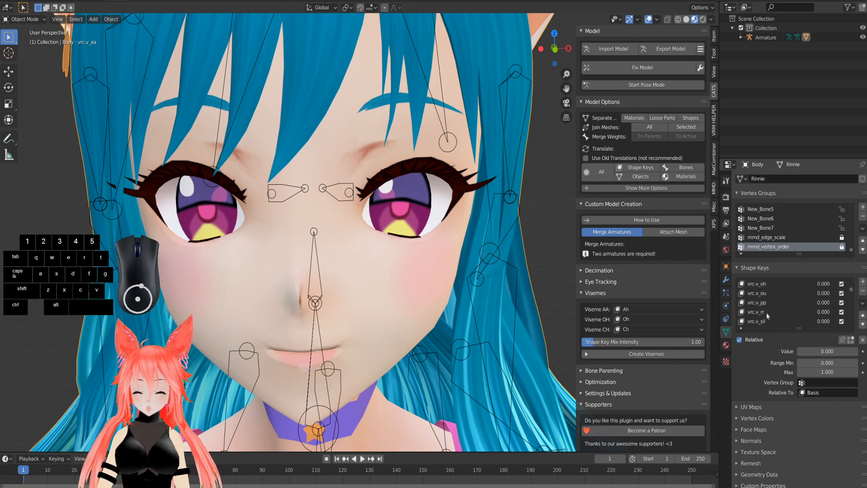
scroll(767, 316, down, 3)
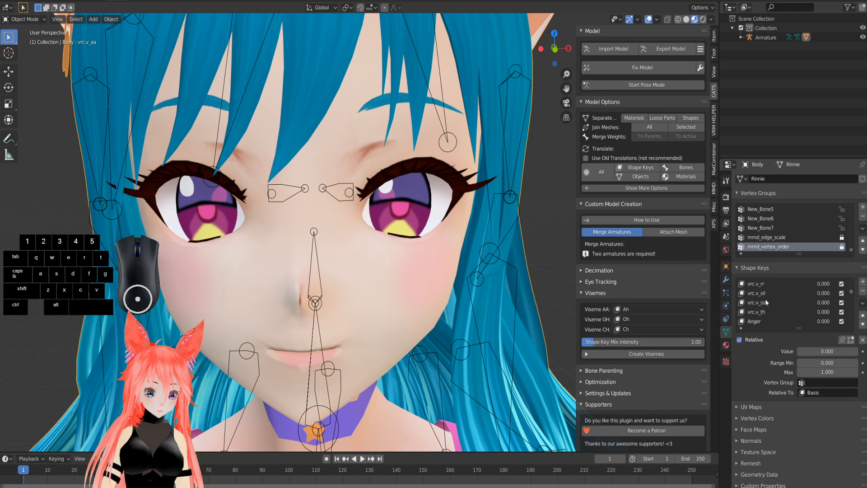
scroll(765, 299, up, 3)
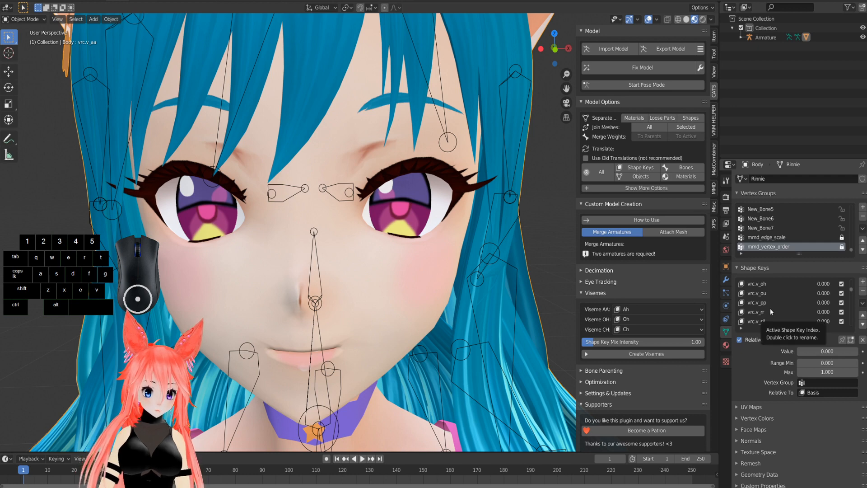
scroll(771, 308, down, 5)
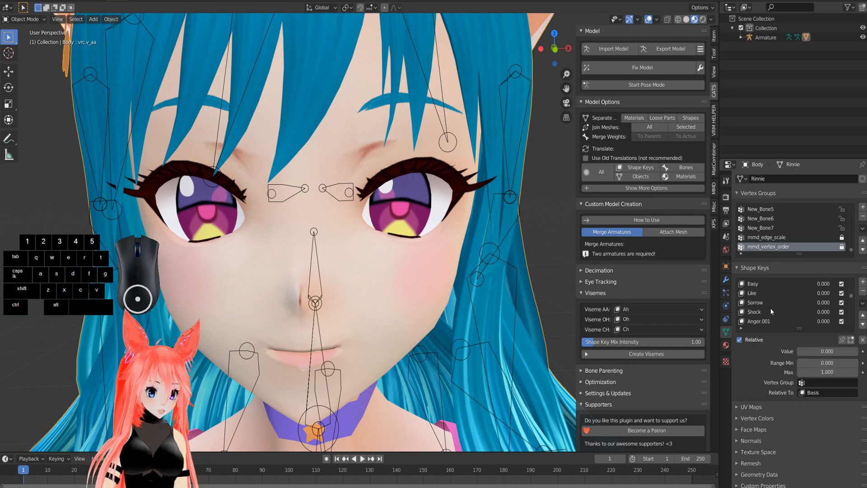
middle_drag(400, 272, 373, 269)
scroll(374, 269, up, 1)
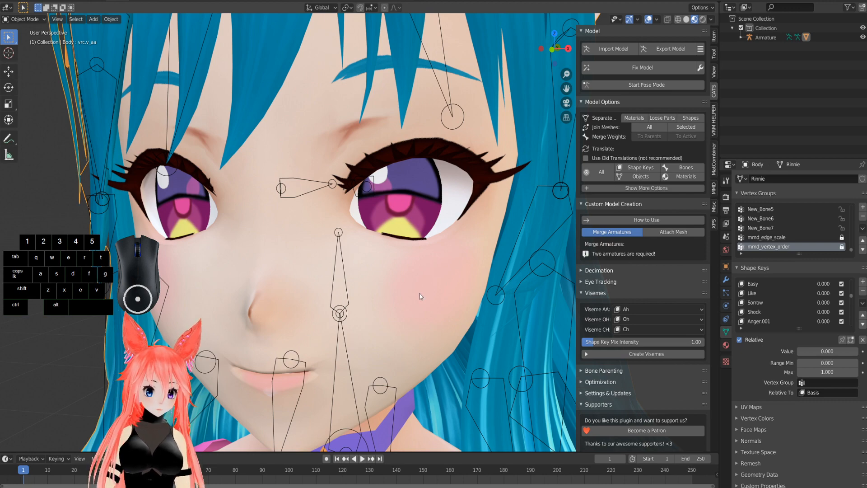
scroll(473, 284, up, 1)
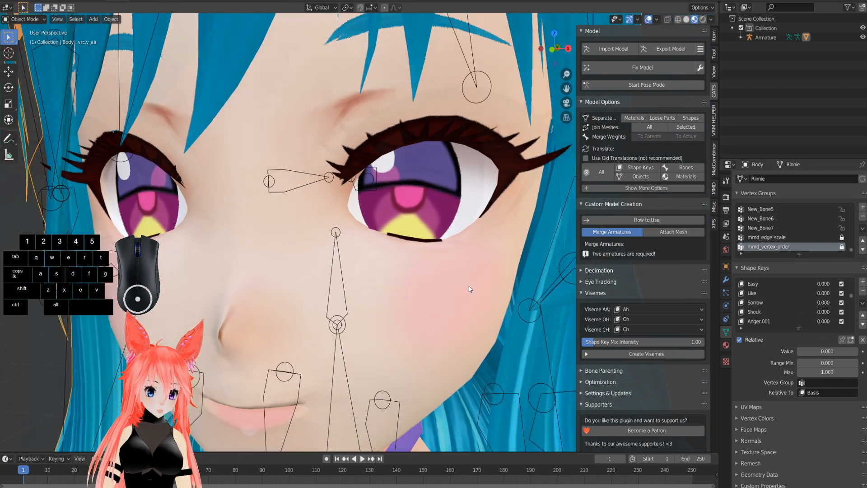
middle_drag(469, 285, 460, 274)
scroll(452, 272, up, 2)
scroll(453, 274, down, 3)
scroll(452, 277, up, 2)
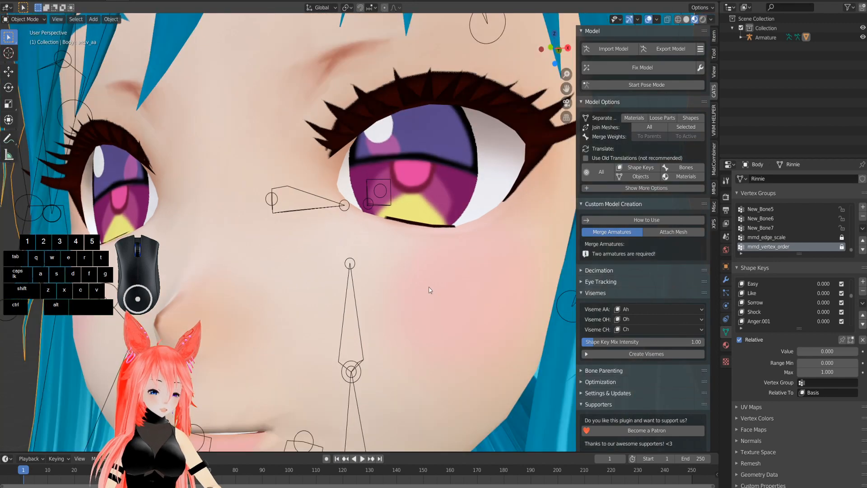
key(Tab)
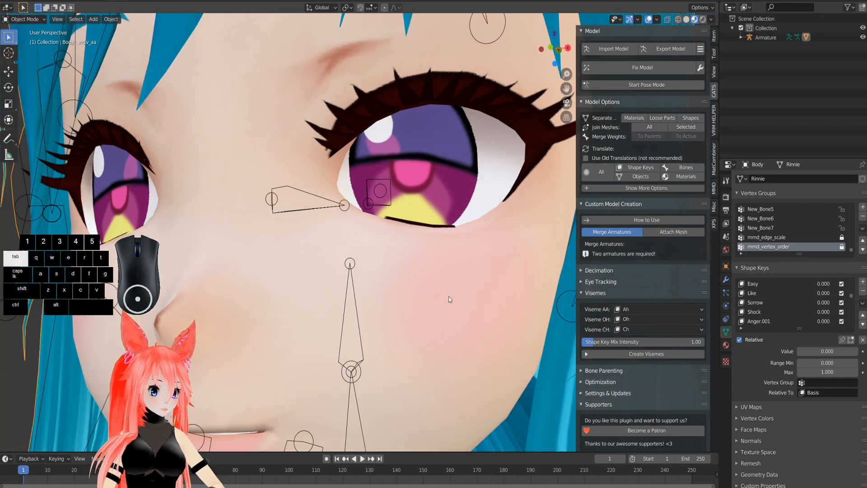
scroll(443, 288, down, 4)
middle_drag(443, 288, 500, 296)
key(Tab)
key(Tab)
Step: Make the Basis shape key active and inspect the face mesh in Edit Mode, returning to Object Mode
scroll(777, 289, up, 8)
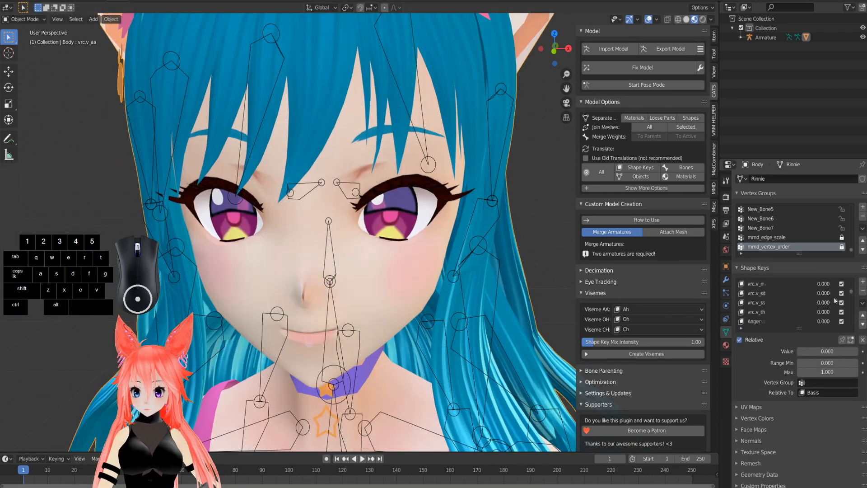
click(753, 284)
key(Tab)
middle_drag(500, 249, 492, 228)
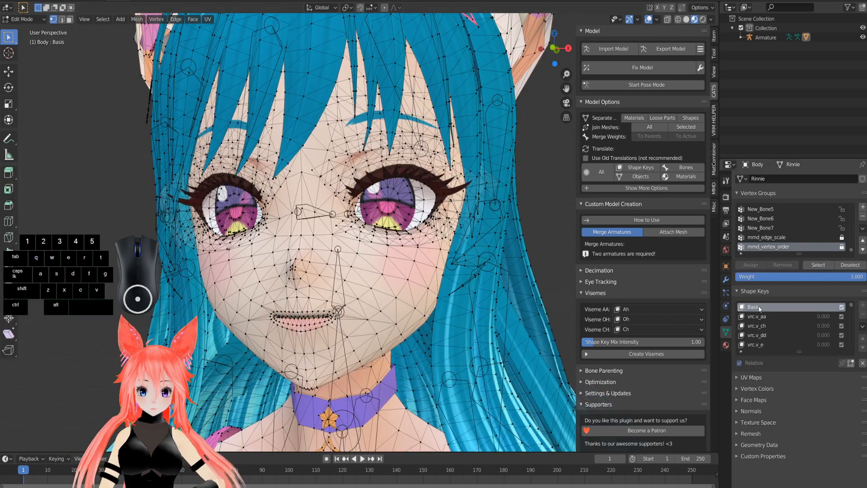
shift+middle_drag(409, 289, 373, 263)
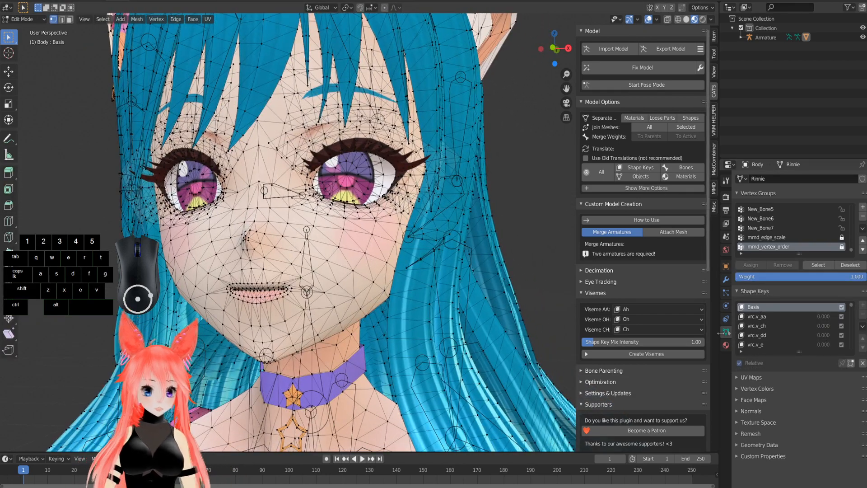
key(Tab)
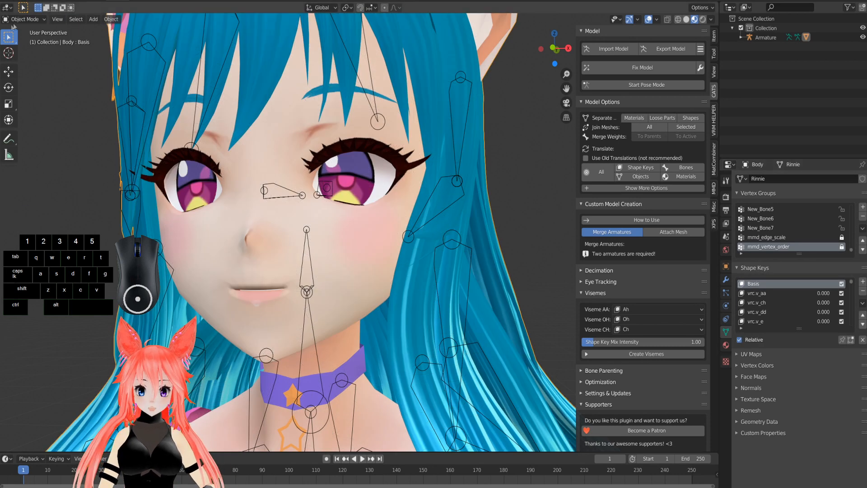
Step: Add a new shape key to the Body mesh and make it the active key
click(862, 282)
click(765, 321)
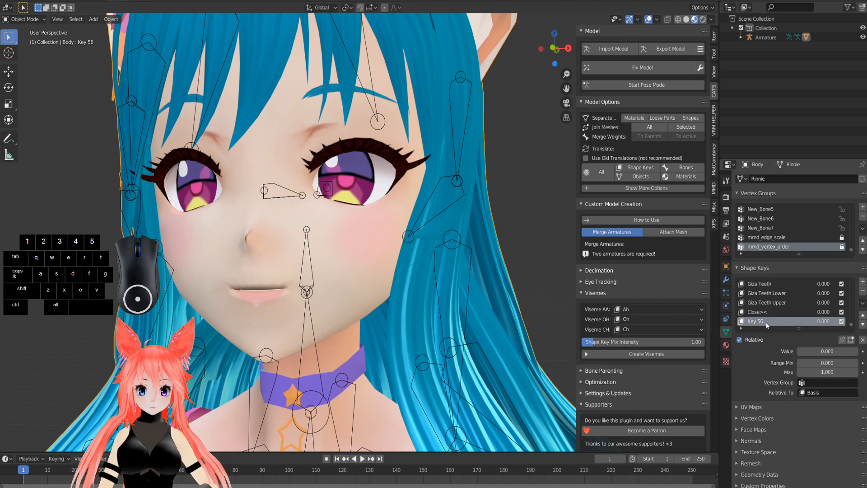
Step: Rename the new shape key as "right cheek up" and make it the active key
double_click(766, 322)
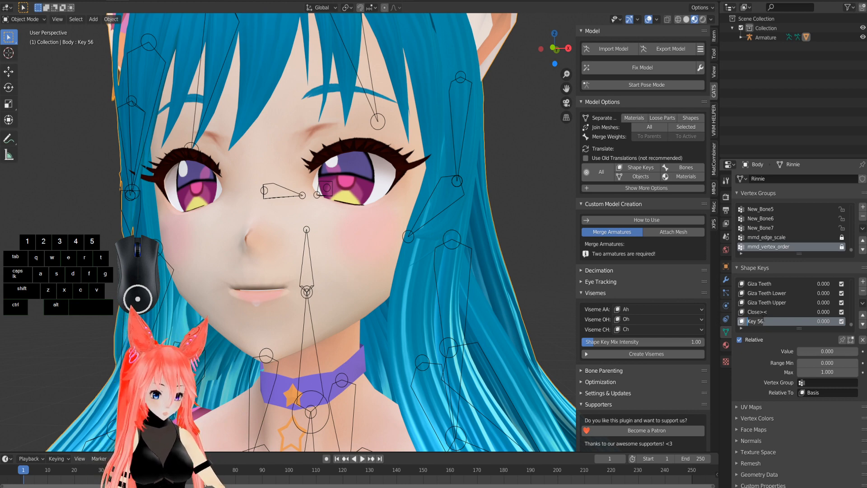
text(right)
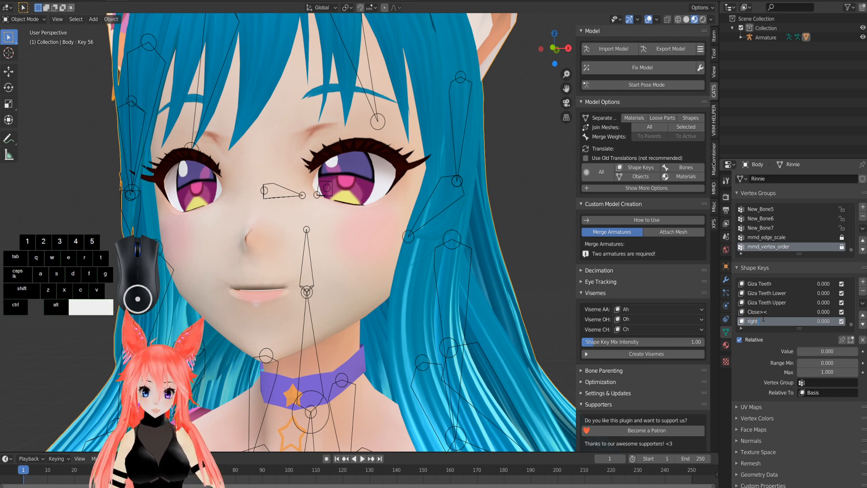
text( cheek)
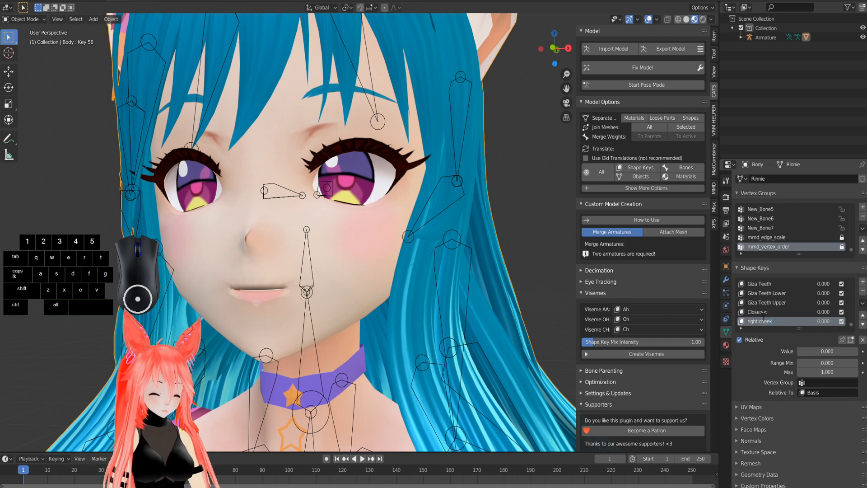
text( up)
key(Return)
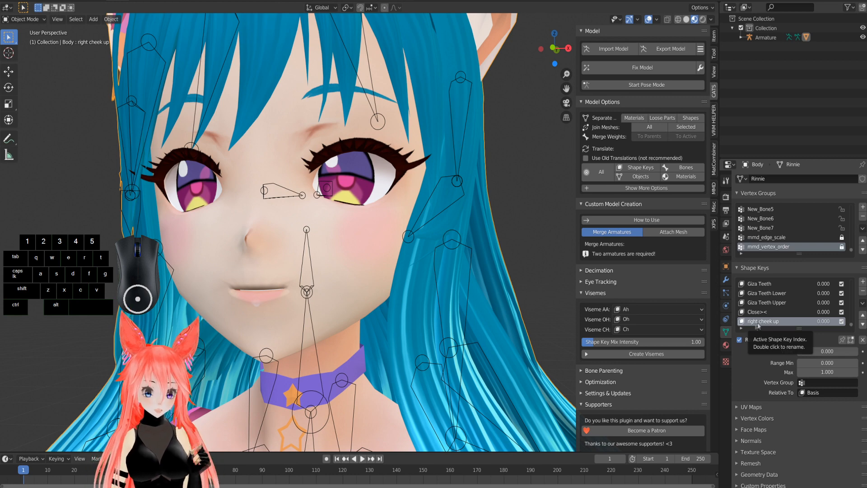
ctrl+scroll(766, 323, up, 2)
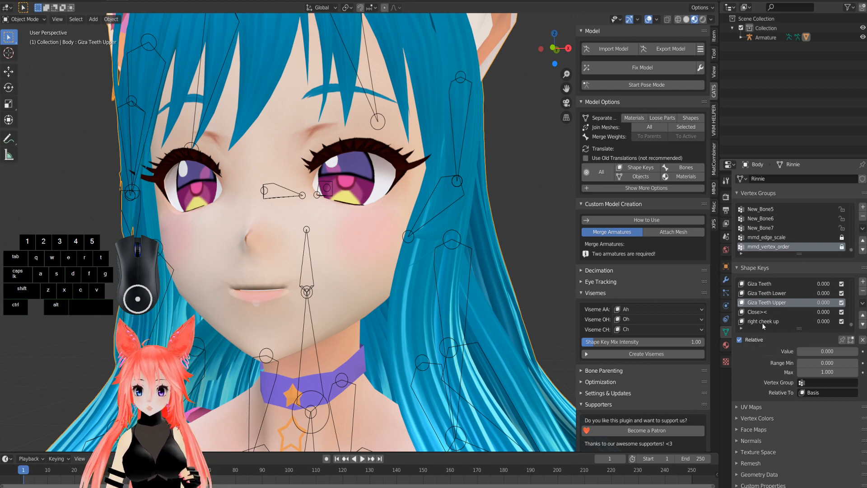
click(762, 323)
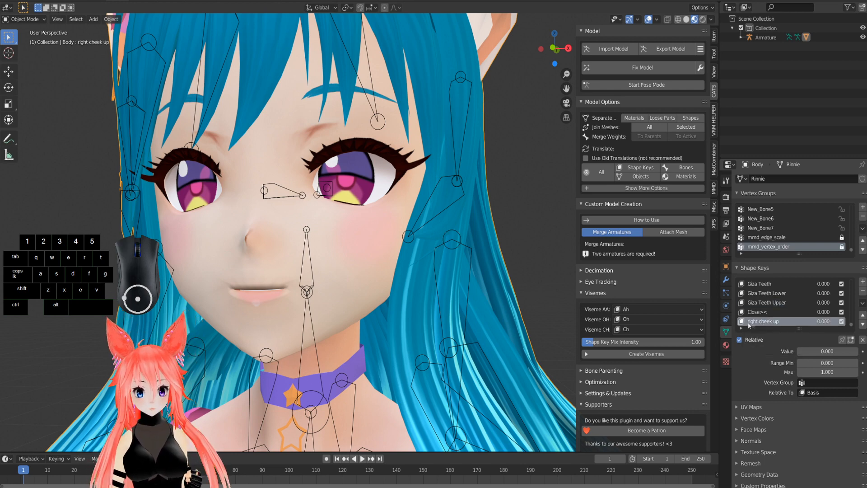
Step: Enter Edit Mode on the Body mesh with the "right cheek up" shape key active, facing the avatar's face
middle_drag(389, 257, 391, 274)
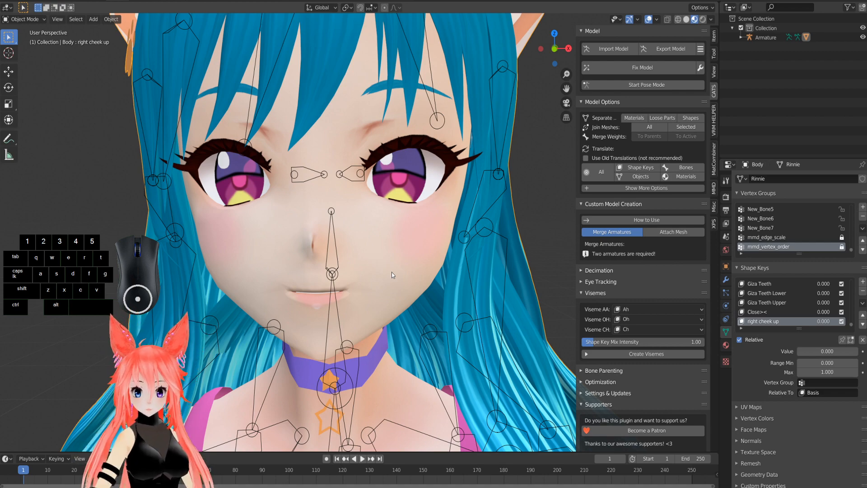
middle_drag(391, 272, 562, 208)
middle_drag(439, 189, 459, 256)
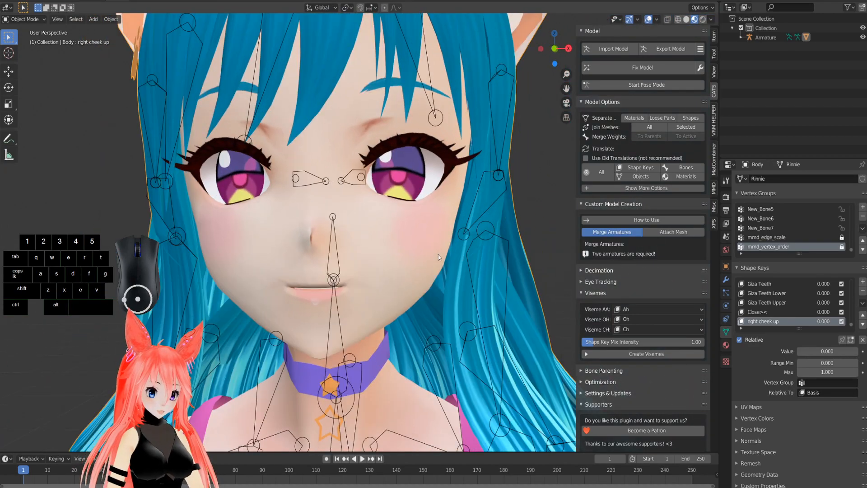
key(Tab)
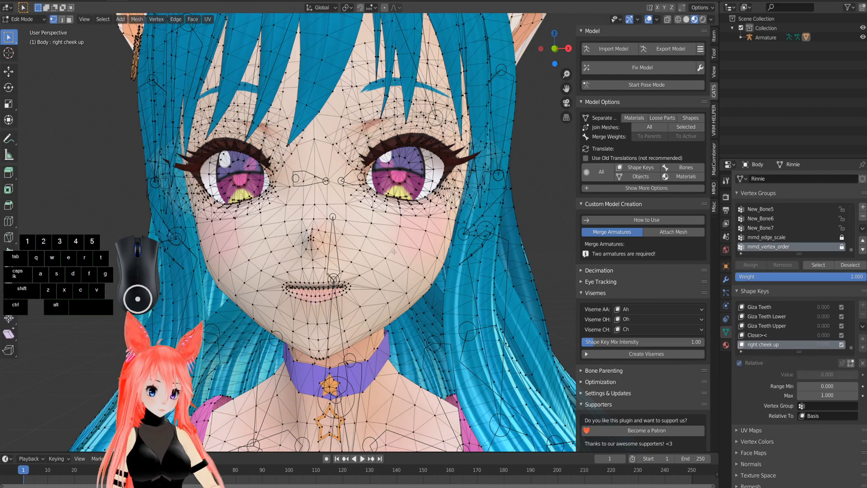
shift+middle_drag(401, 257, 376, 261)
scroll(384, 271, up, 2)
scroll(375, 267, down, 1)
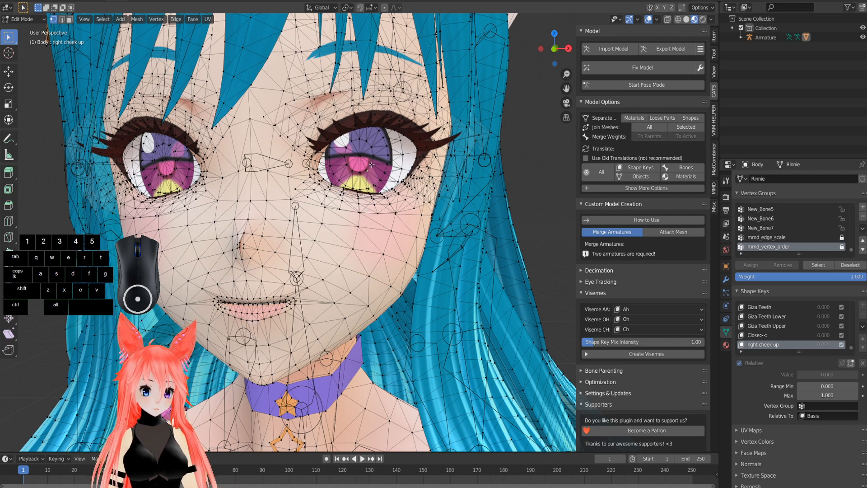
Step: Select the linked highlight layer of the eye above the blushed cheek being shaped and hide it, testing Reveal Hidden
key(l)
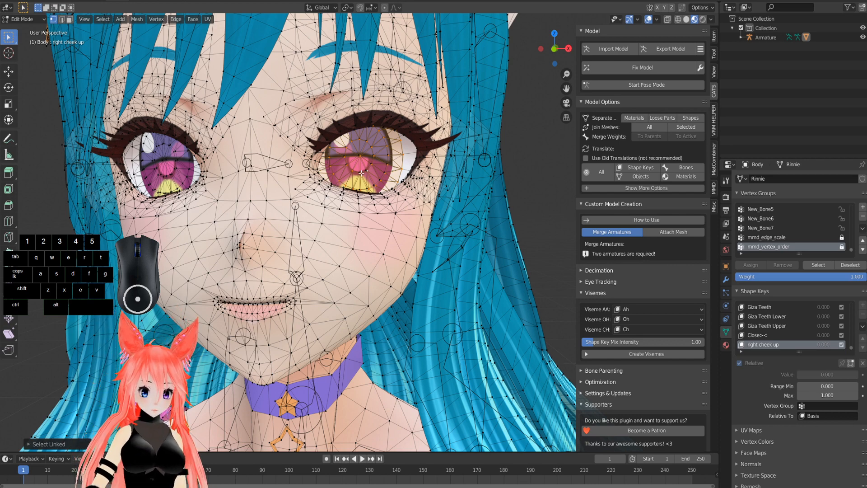
middle_drag(367, 172, 337, 186)
scroll(337, 186, up, 8)
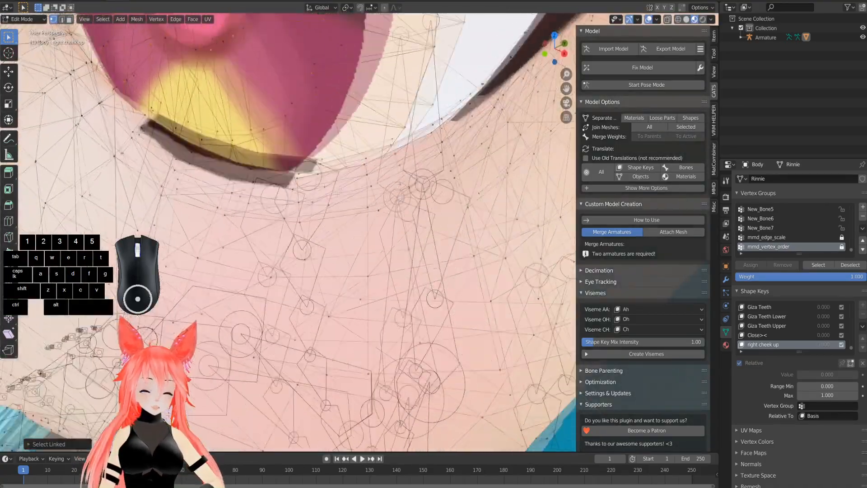
middle_drag(337, 193, 360, 177)
scroll(360, 177, down, 3)
shift+middle_drag(363, 131, 365, 167)
scroll(380, 194, up, 3)
scroll(357, 182, down, 4)
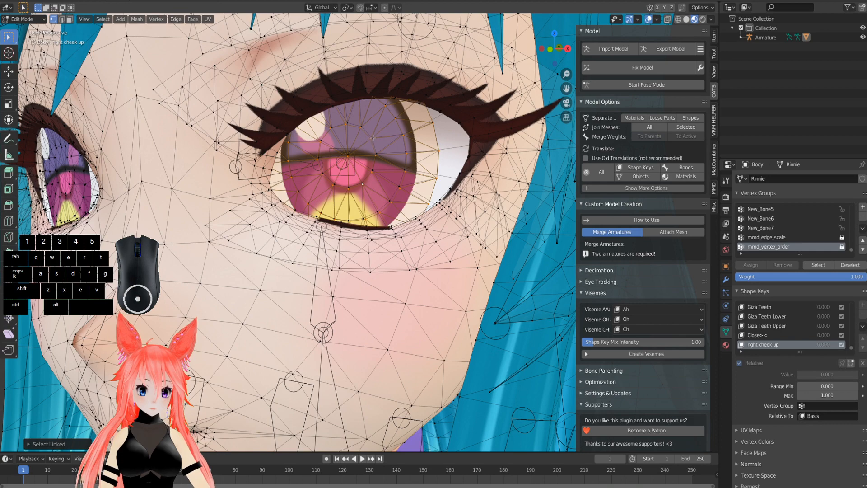
middle_drag(369, 140, 367, 143)
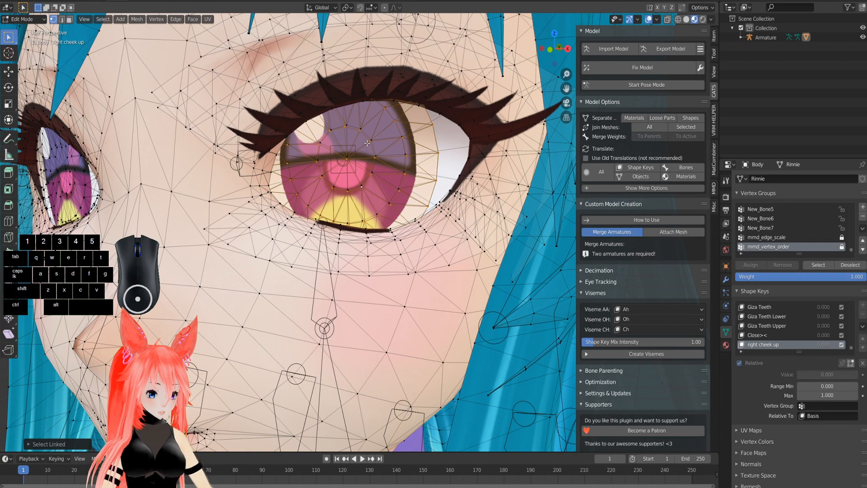
key(alt)
key(alt+h)
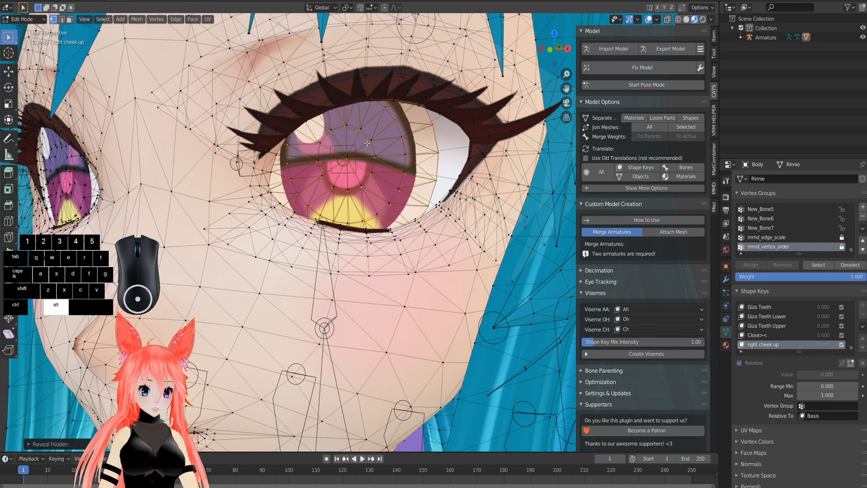
key(ctrl+h)
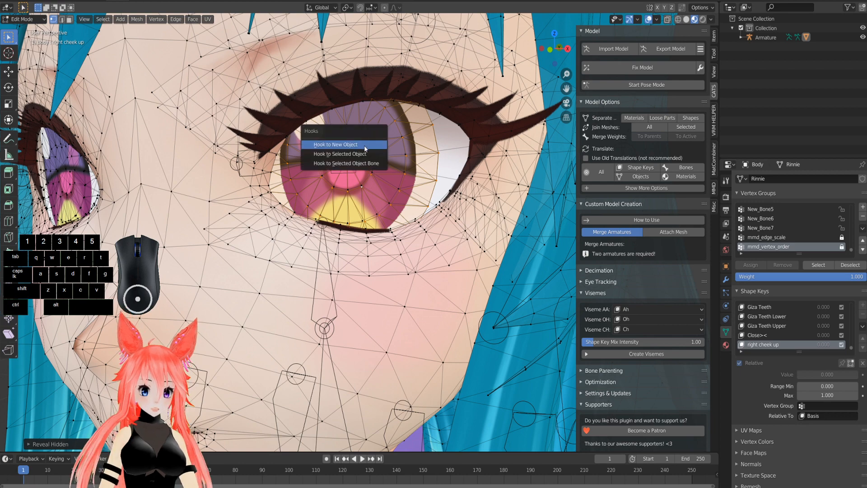
key(h)
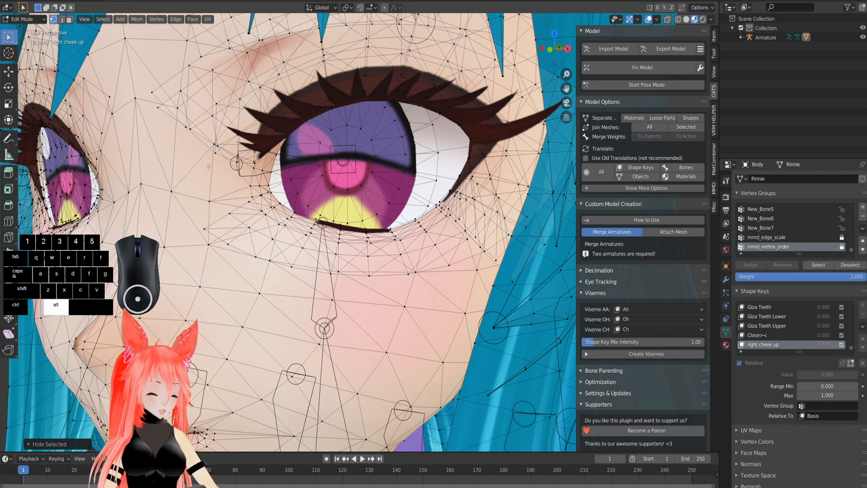
key(alt+h)
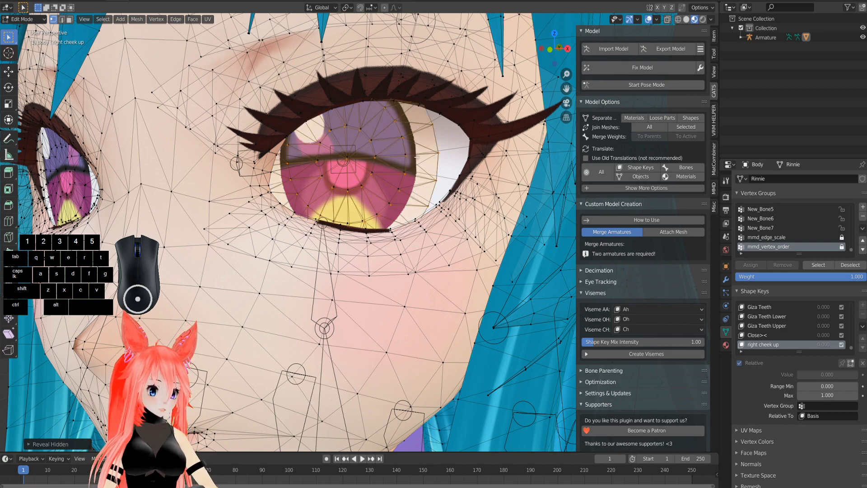
key(h)
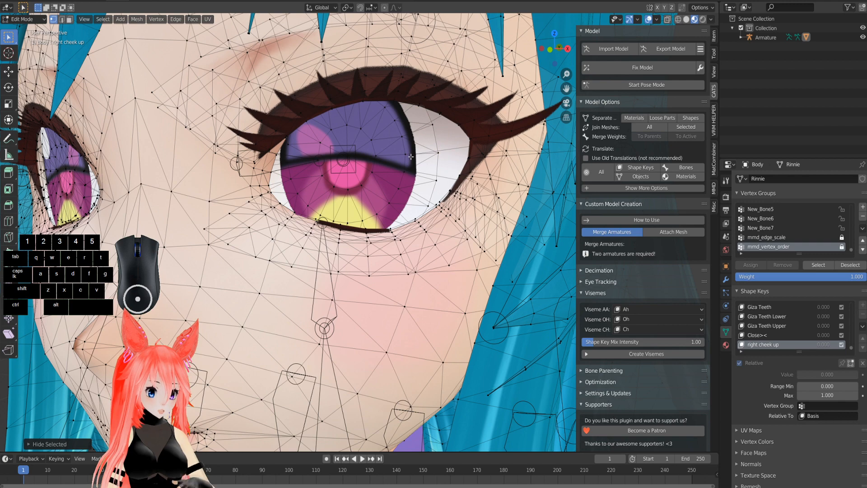
Step: Select the remaining linked iris geometry of the same eye and hide it, leaving only the white of the eye
click(383, 162)
key(l)
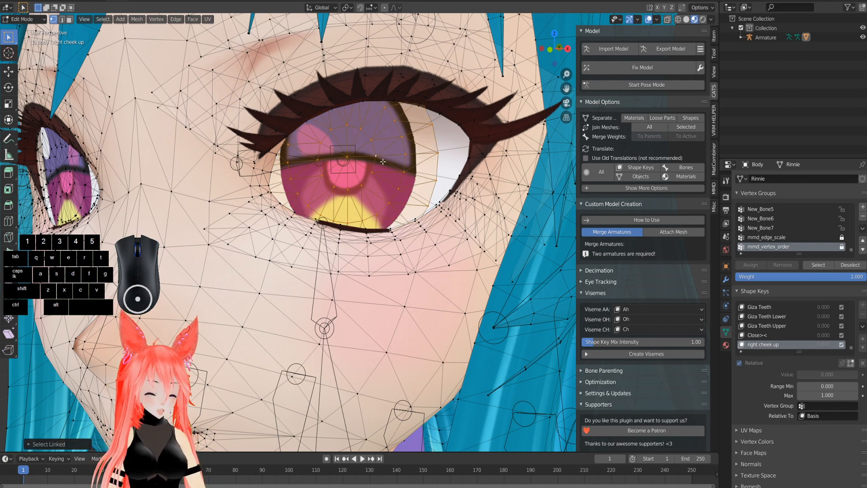
key(h)
scroll(382, 161, up, 3)
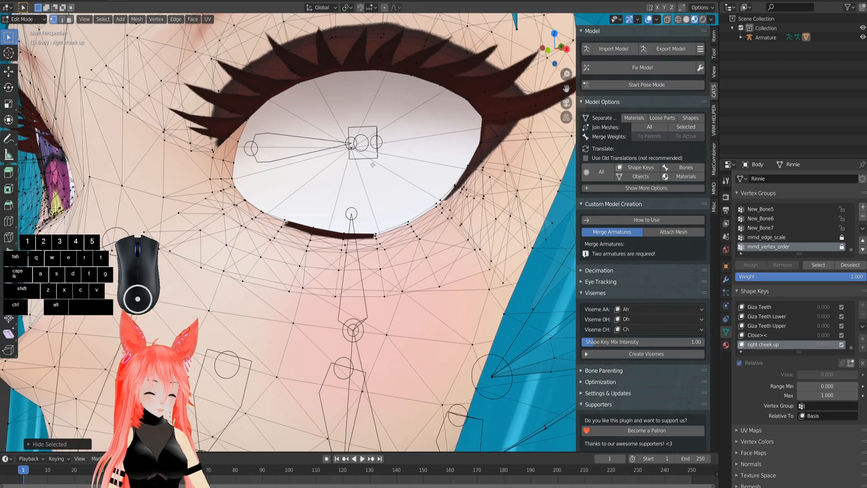
mouse_move(372, 165)
middle_down()
mouse_move(402, 166)
mouse_move(375, 157)
middle_up()
scroll(380, 166, down, 3)
scroll(392, 193, down, 2)
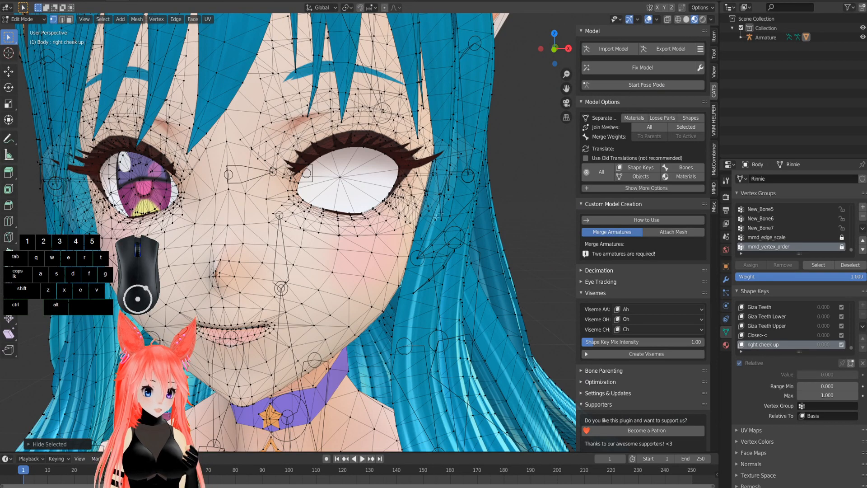
Step: Open the Body mesh's material slots, make HairBack active and deselect its assigned geometry
click(726, 345)
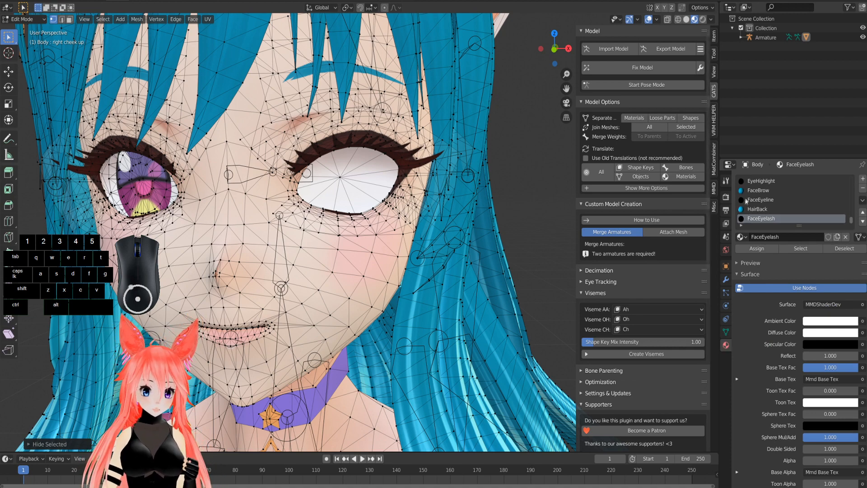
click(757, 209)
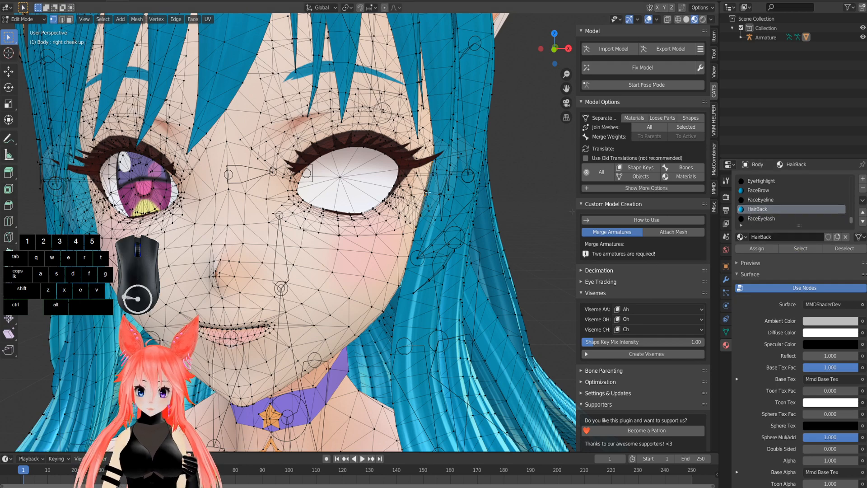
scroll(352, 179, down, 4)
middle_drag(352, 179, 443, 185)
scroll(452, 186, up, 6)
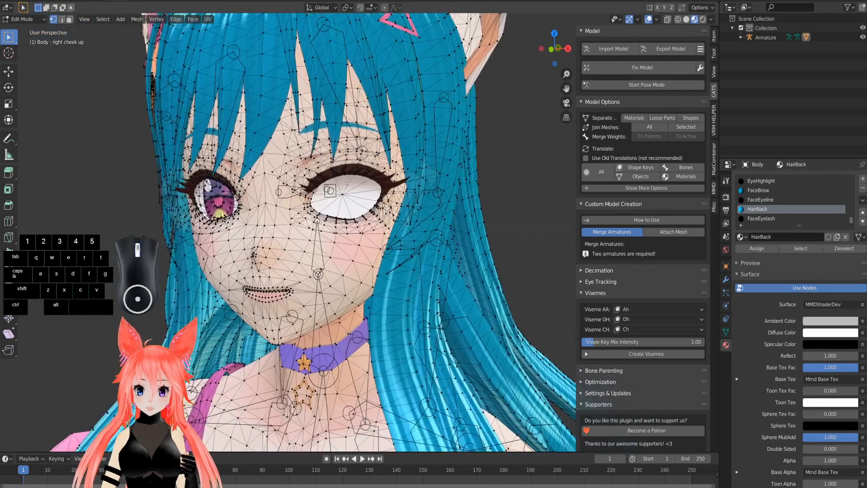
middle_drag(506, 182, 514, 184)
click(839, 249)
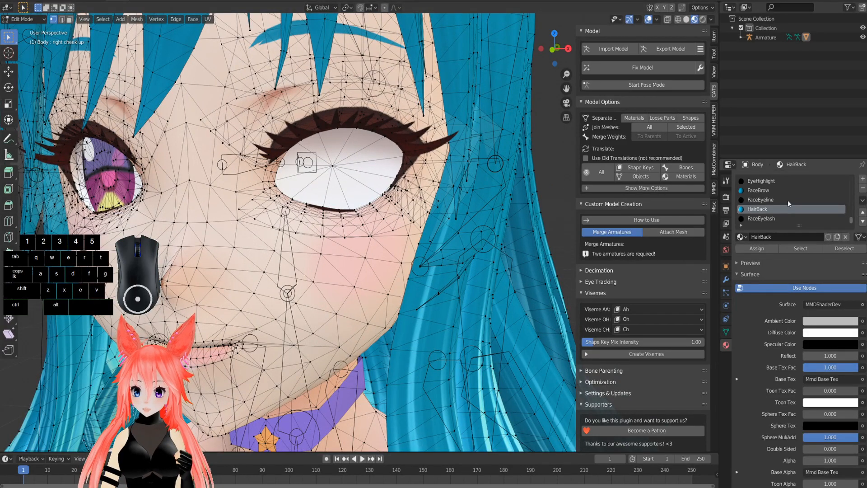
Step: Select the geometry assigned to the Hair5 material and hide it to clear the face
scroll(785, 199, up, 8)
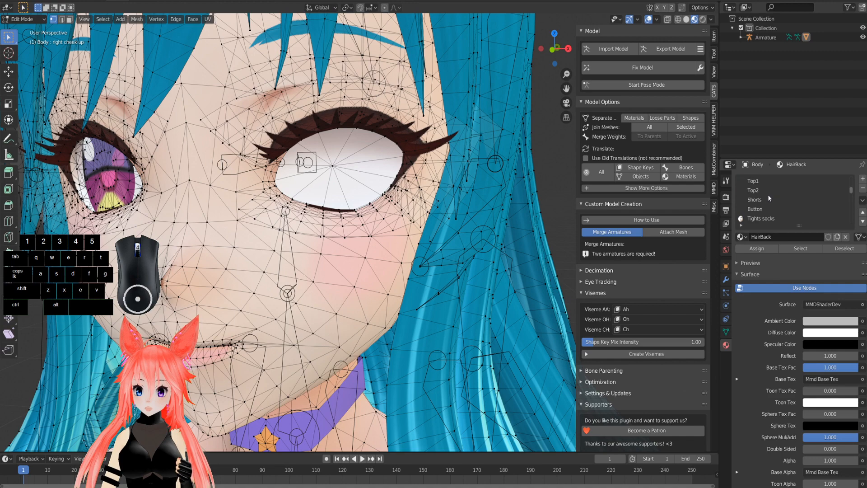
scroll(769, 196, up, 4)
click(760, 208)
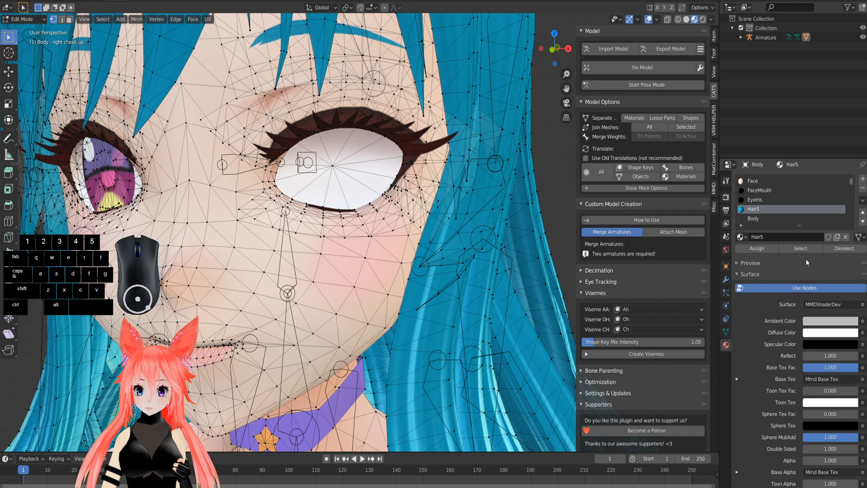
click(801, 248)
scroll(428, 149, down, 6)
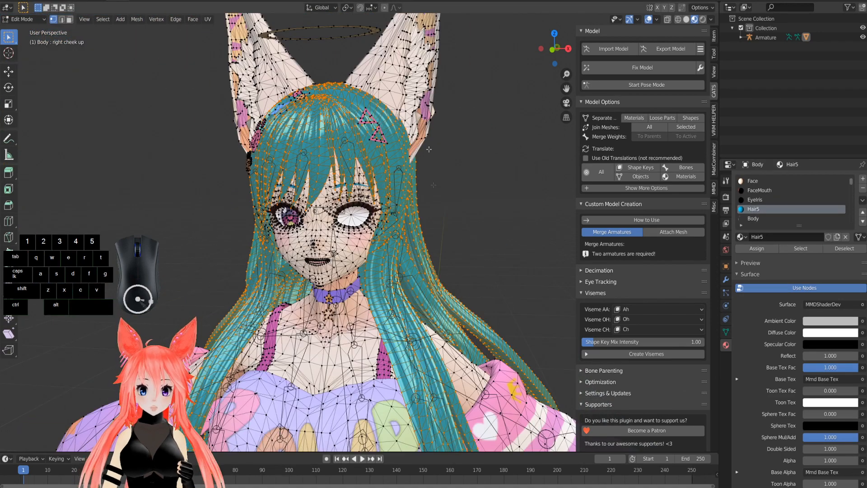
scroll(347, 138, up, 3)
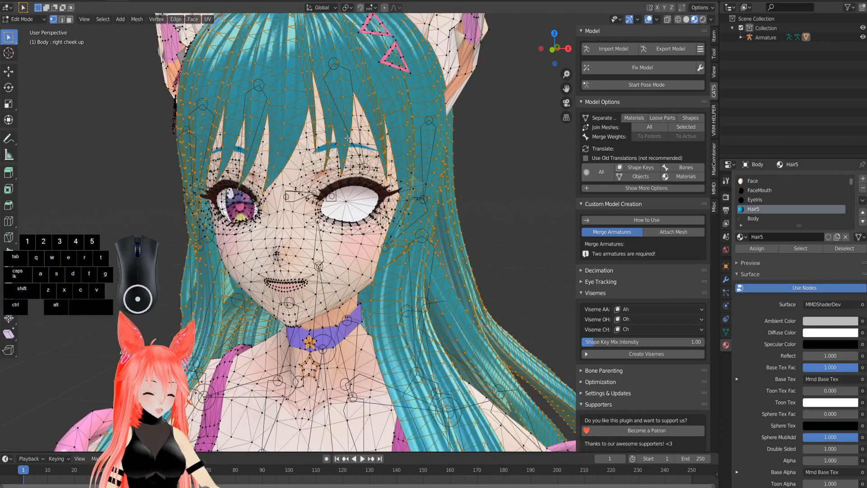
key(h)
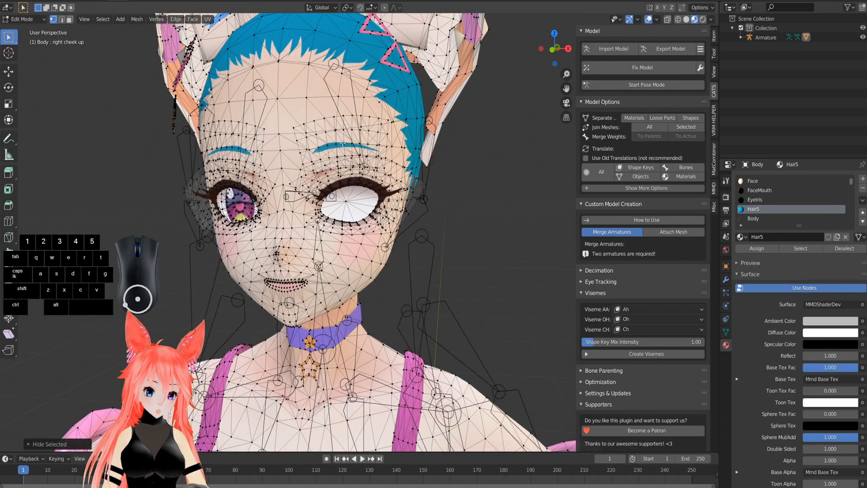
scroll(347, 141, up, 3)
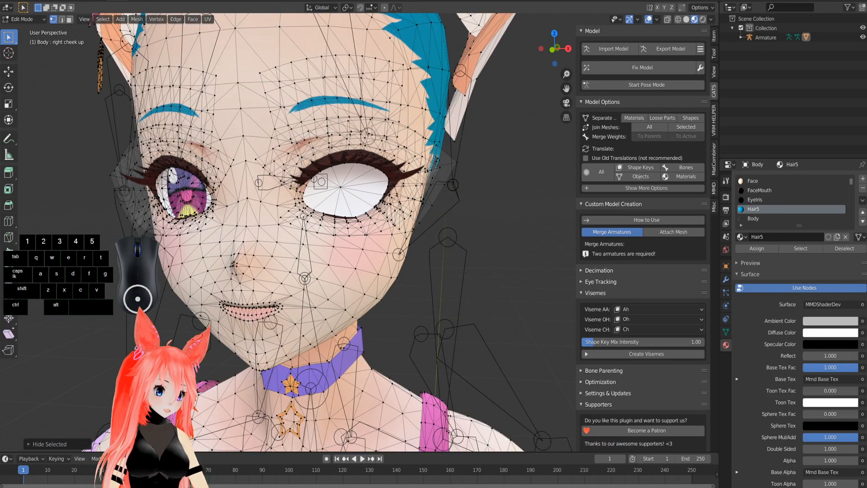
Step: Select a single vertex in the middle of the blushed cheek and enable proportional editing with the Move tool
scroll(342, 143, up, 3)
click(349, 242)
click(346, 262)
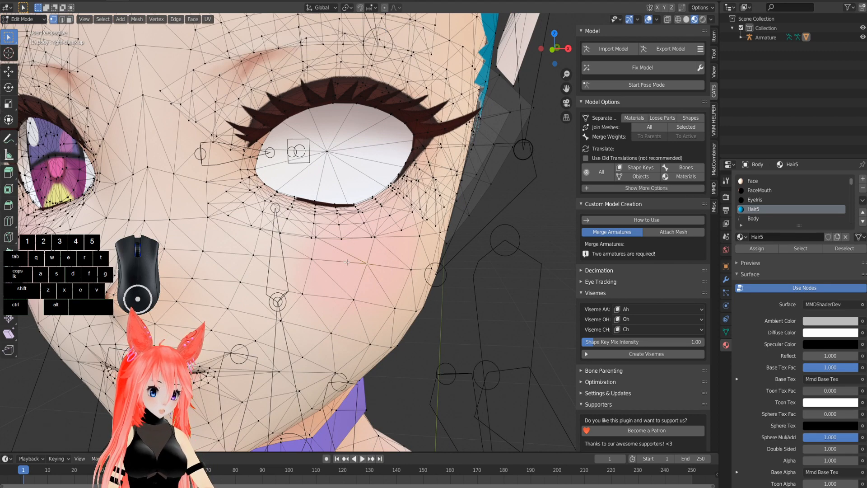
click(368, 257)
middle_drag(376, 259, 373, 254)
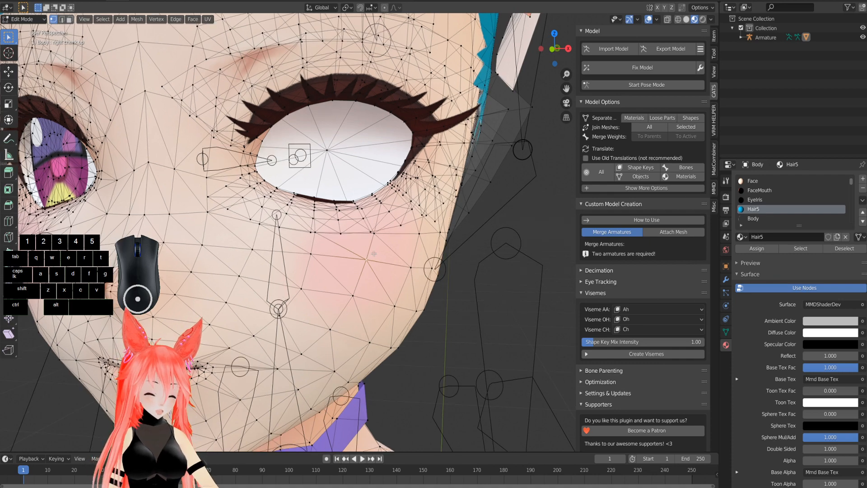
mouse_move(376, 249)
middle_down()
mouse_move(389, 251)
mouse_move(364, 252)
middle_up()
shift+middle_drag(334, 257, 351, 255)
click(342, 256)
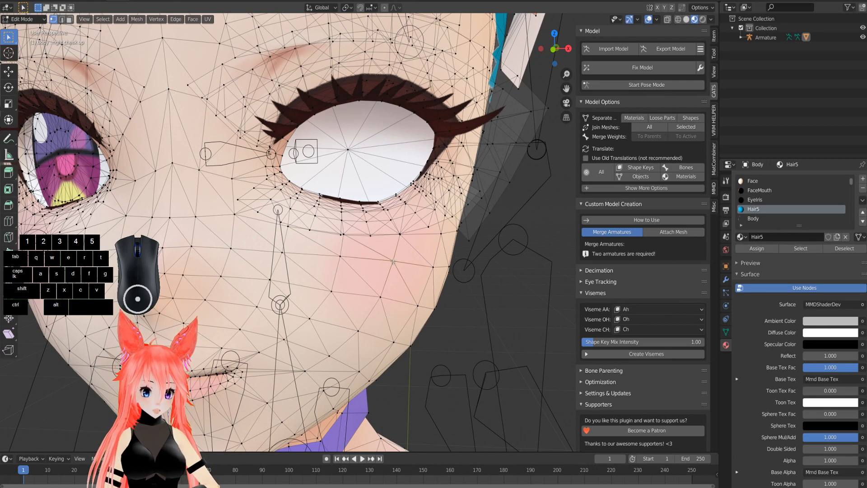
middle_drag(392, 261, 399, 263)
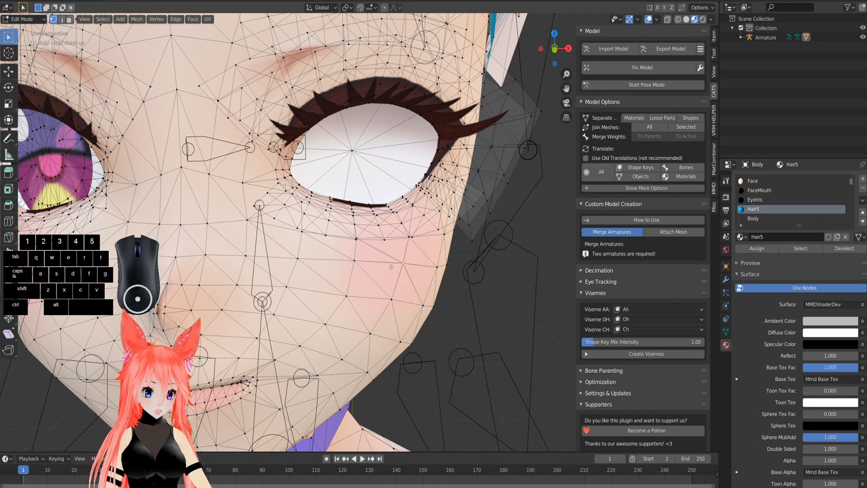
key(o)
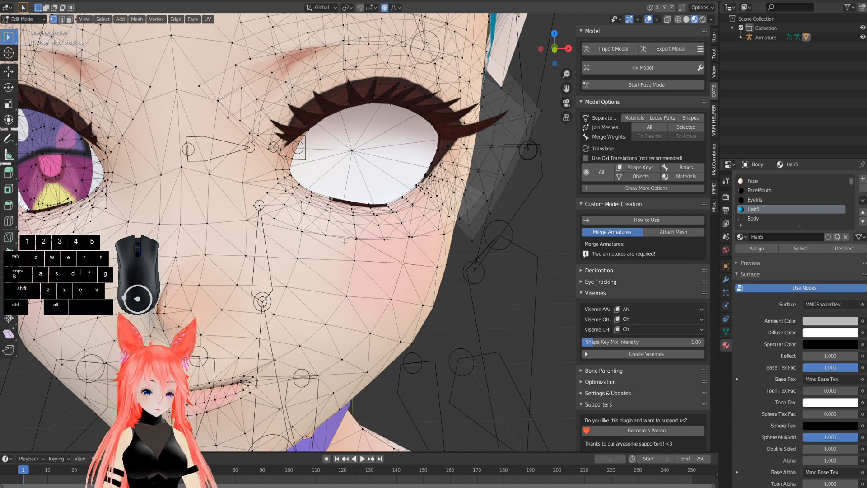
click(8, 71)
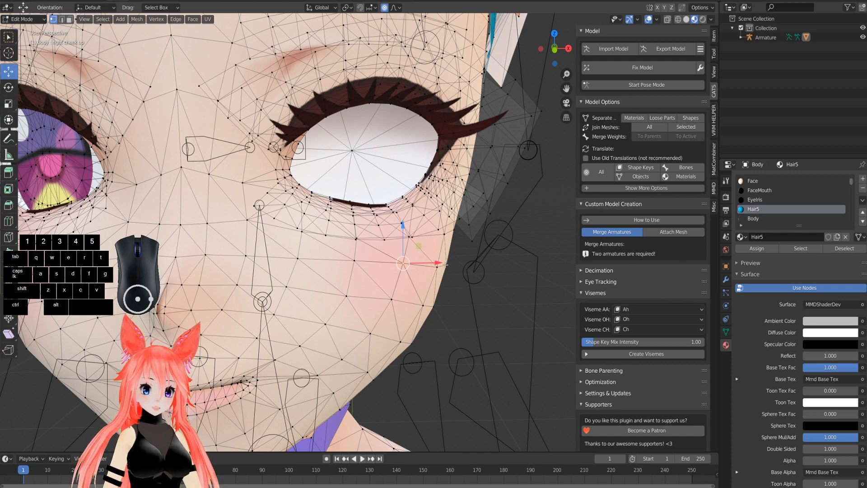
Step: Try raising the cheek vertex far up along Z while adjusting the proportional falloff size, and undo the move
drag(402, 222, 413, 142)
scroll(402, 199, up, 15)
scroll(401, 199, up, 6)
scroll(401, 199, up, 13)
scroll(401, 199, up, 3)
scroll(407, 222, down, 1)
scroll(408, 201, down, 3)
scroll(408, 190, down, 5)
scroll(409, 191, up, 2)
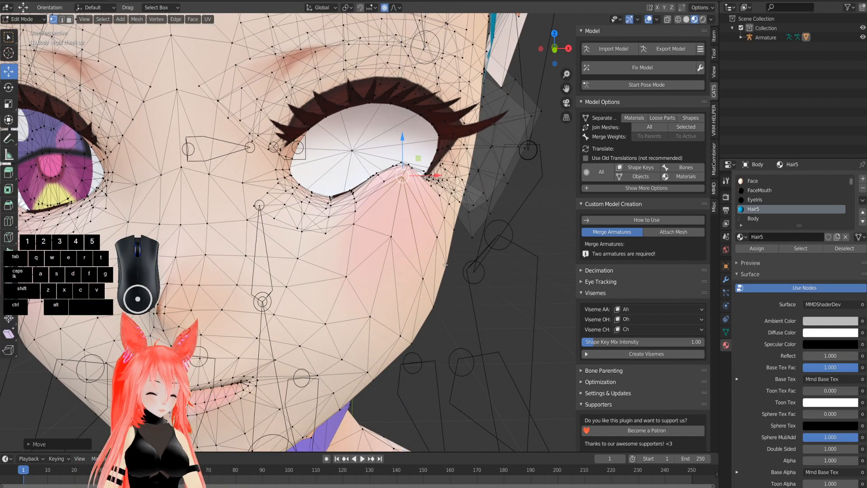
key(ctrl+z)
key(ctrl+z)
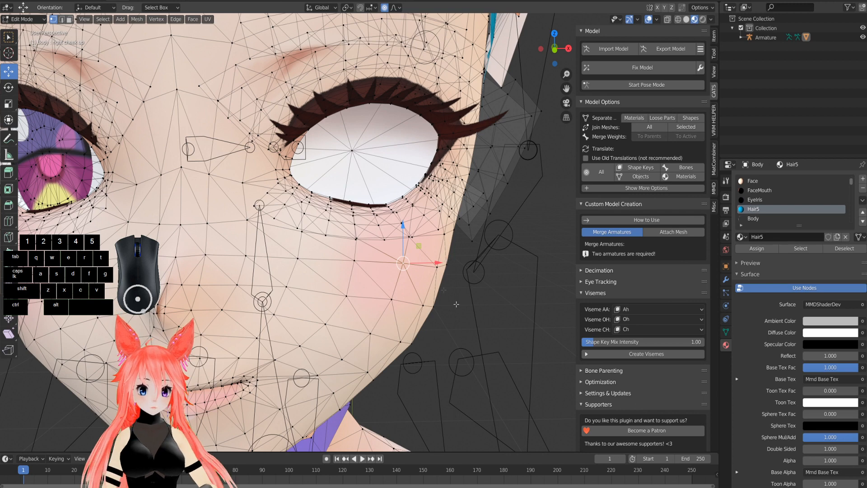
Step: Raise the middle cheek vertex and the neighbouring vertices beneath the eye slightly along Z with proportional editing
drag(402, 224, 405, 207)
click(356, 236)
drag(355, 235, 355, 228)
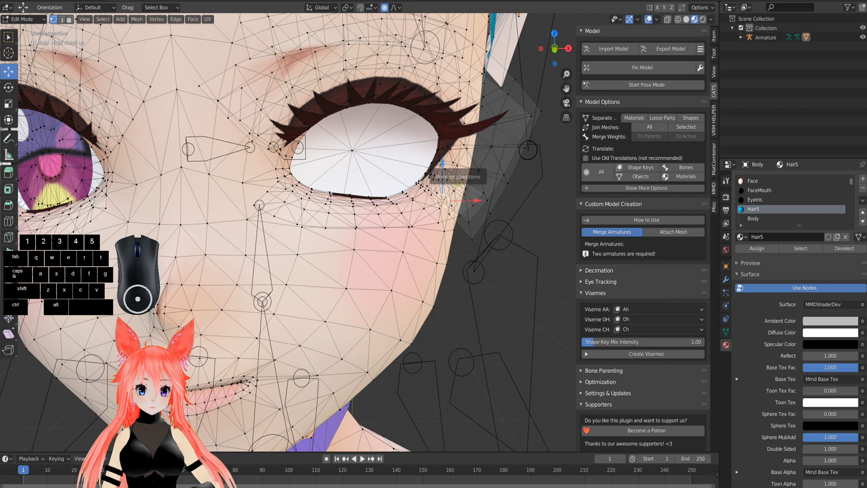
key(g)
key(z)
click(437, 262)
click(392, 289)
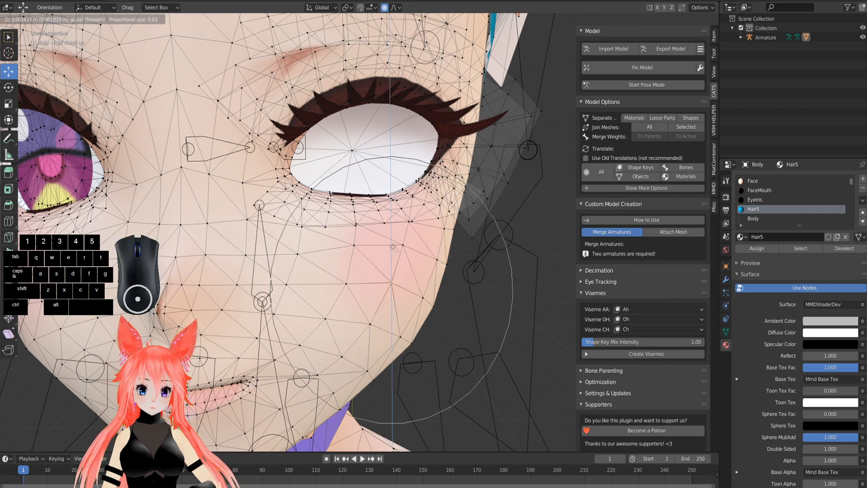
Step: Nudge more vertices on the lower and outer parts of the same cheek upward to even out the lifted shape
click(423, 299)
drag(424, 257, 418, 244)
scroll(417, 240, down, 3)
mouse_move(415, 235)
middle_down()
mouse_move(362, 230)
mouse_move(417, 240)
middle_up()
scroll(407, 233, up, 3)
click(369, 280)
drag(365, 240, 366, 227)
click(405, 240)
drag(406, 201, 406, 196)
scroll(406, 196, down, 4)
middle_drag(403, 199, 414, 193)
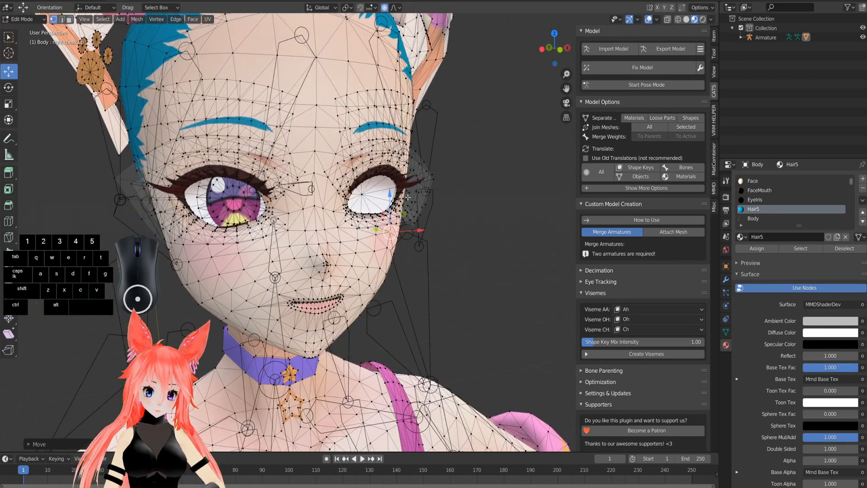
scroll(398, 253, up, 5)
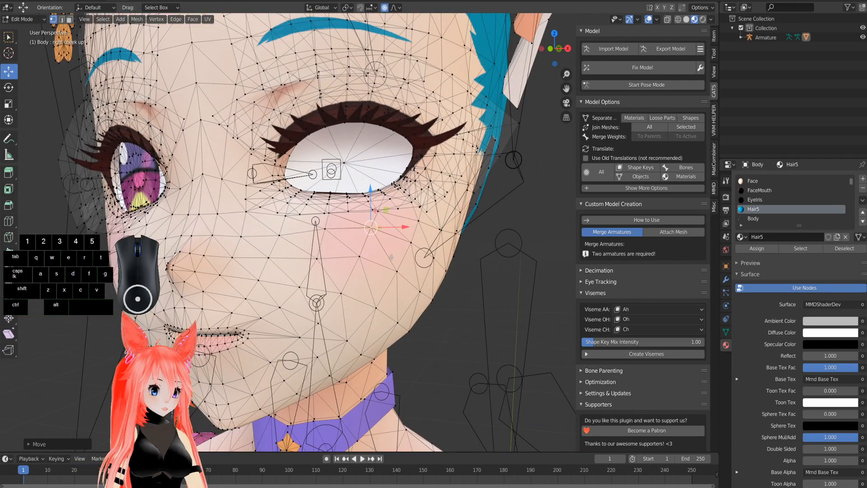
middle_drag(391, 257, 407, 257)
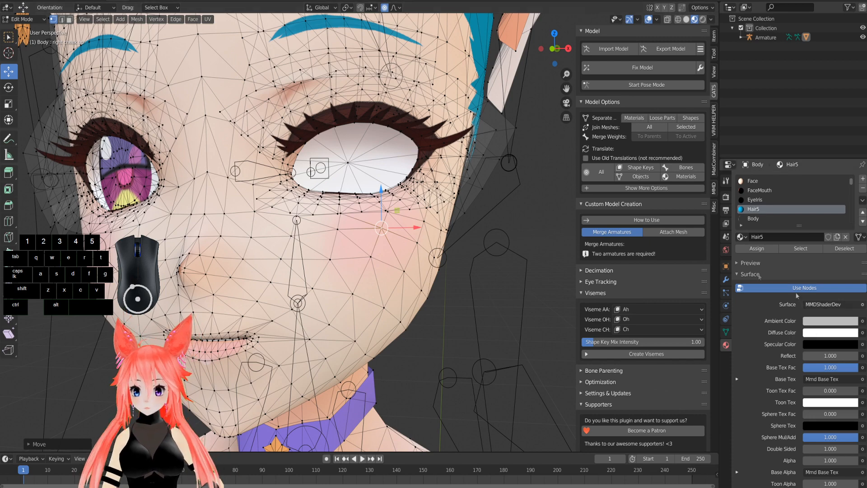
scroll(471, 301, down, 4)
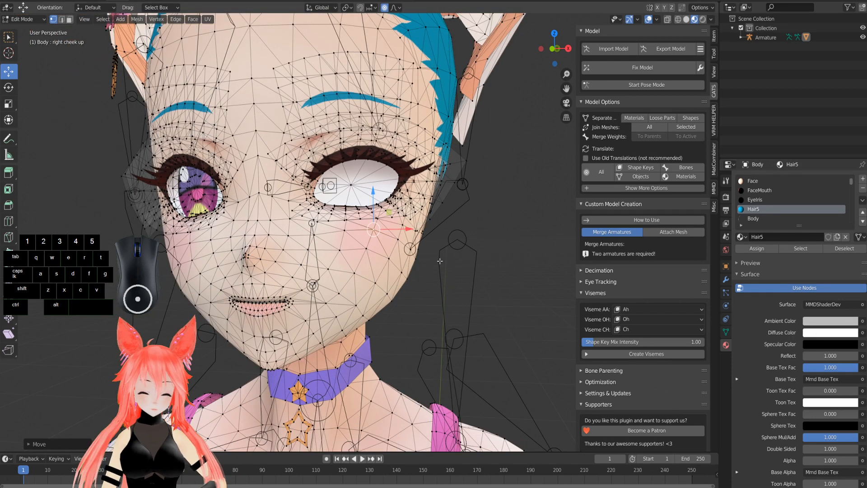
Step: Return to Object Mode and preview the "right cheek up" shape key at a value of 1
key(Tab)
scroll(469, 268, up, 3)
middle_drag(470, 267, 454, 268)
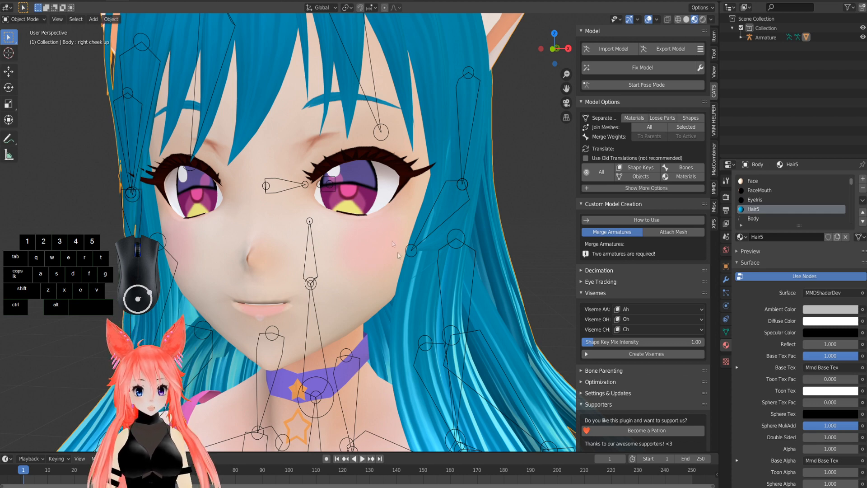
click(725, 332)
click(823, 321)
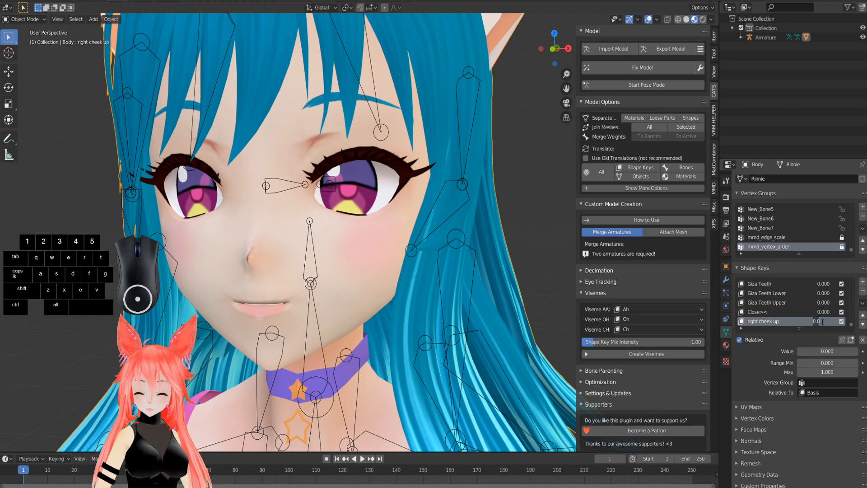
text(1)
key(Return)
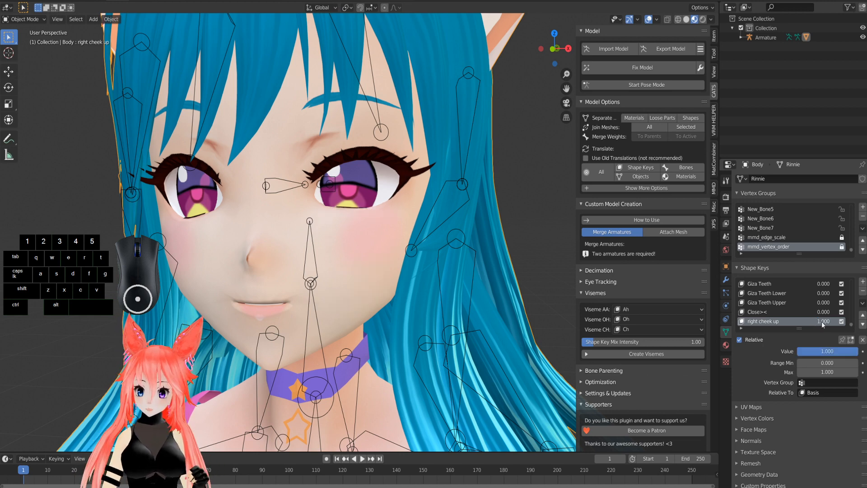
scroll(346, 228, up, 5)
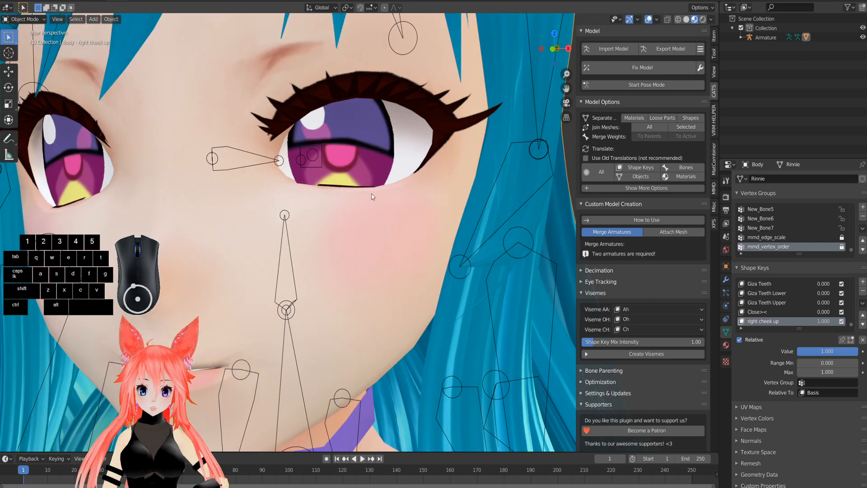
Step: Compare the face with "right cheek up" off and at 1, and finish with its value at 0
key(ctrl+z)
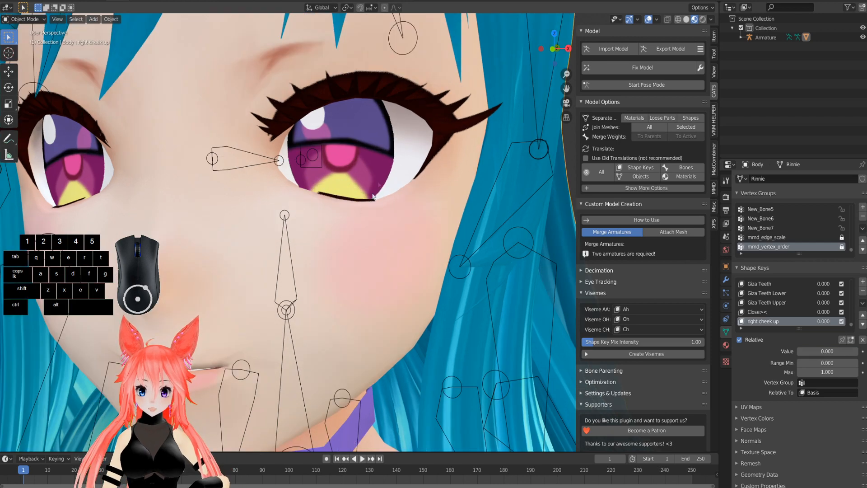
click(826, 321)
text(1)
key(Return)
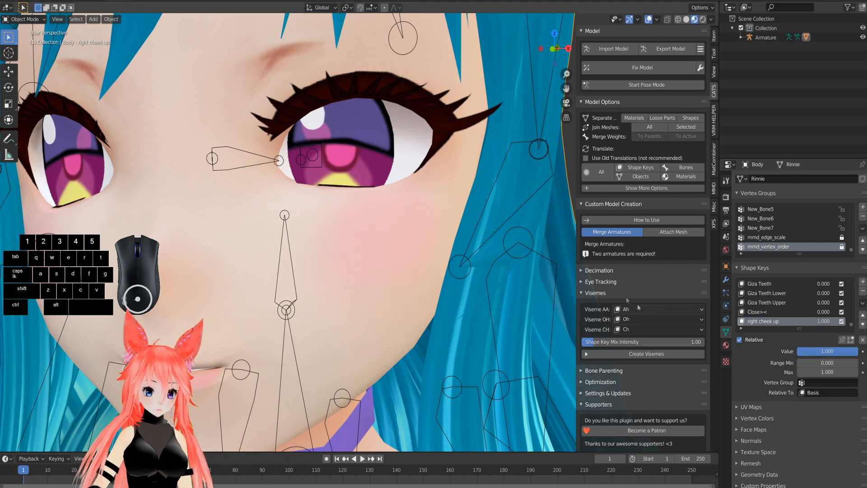
scroll(432, 215, down, 2)
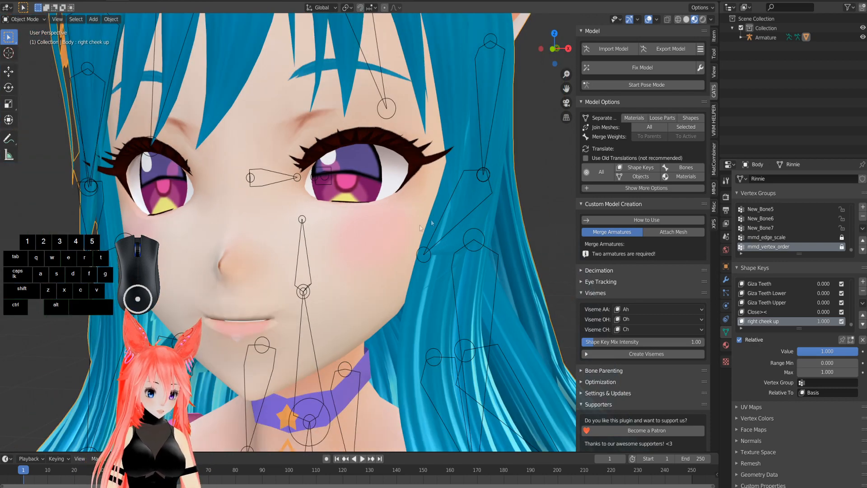
scroll(431, 220, up, 3)
scroll(431, 219, down, 2)
click(832, 323)
text(0)
key(Return)
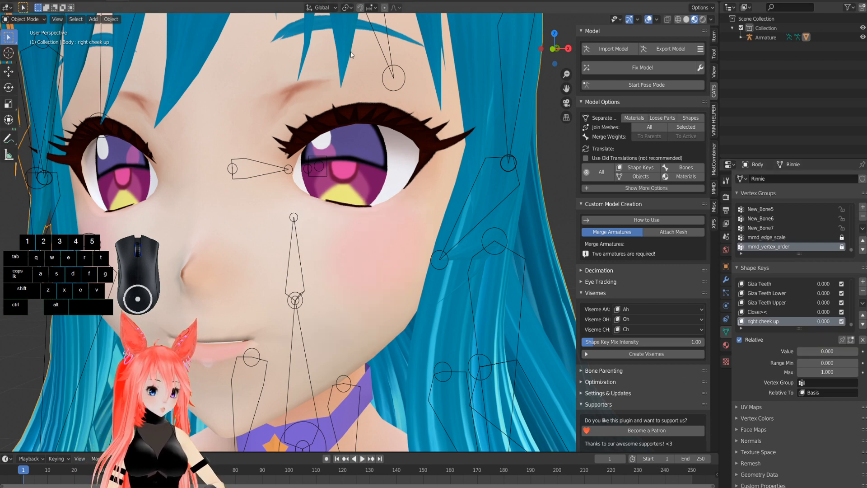
Step: Try moving a chin vertex in Edit Mode with proportional editing, undo it and clear the selection
shift+middle_drag(351, 78, 346, 200)
scroll(346, 201, up, 2)
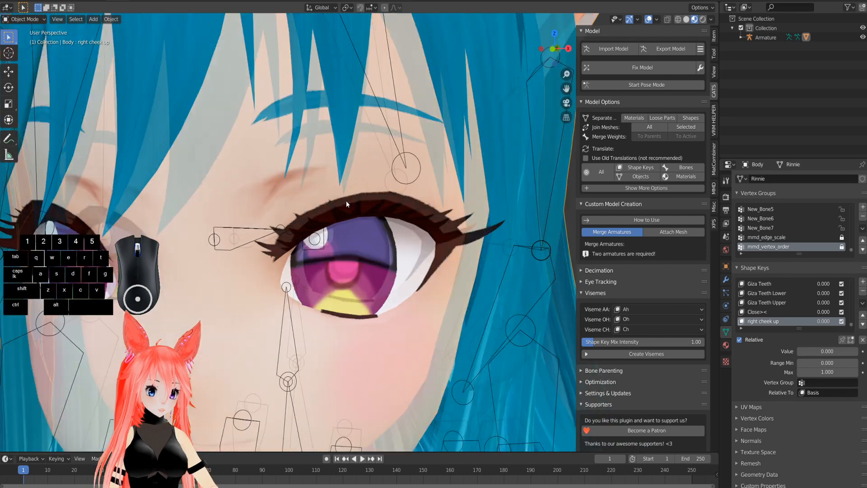
shift+middle_drag(383, 391, 328, 260)
shift+middle_drag(348, 312, 385, 190)
click(345, 271)
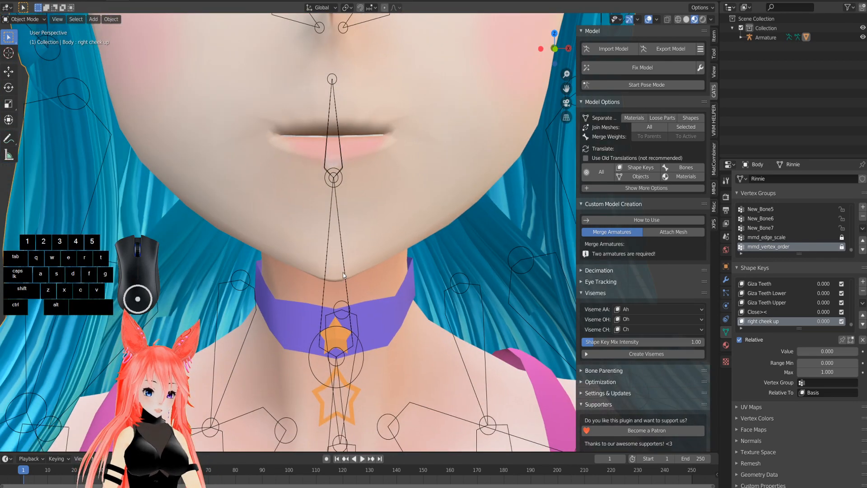
key(Tab)
click(335, 243)
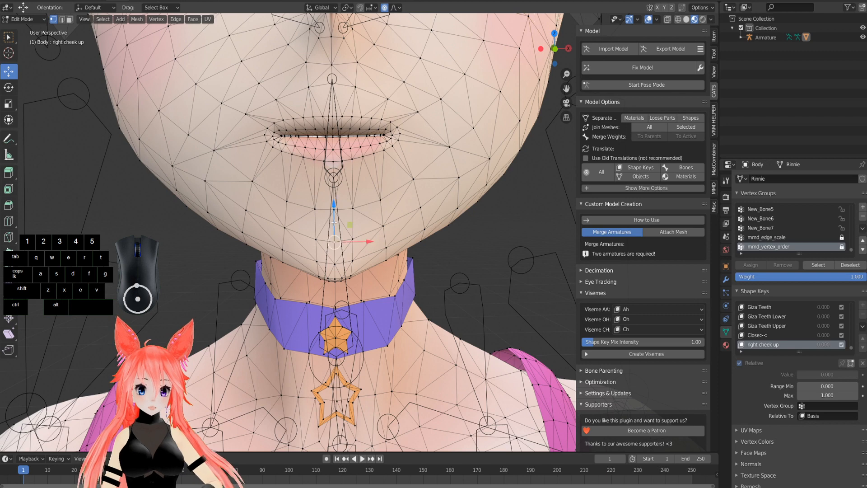
shift+click(324, 287)
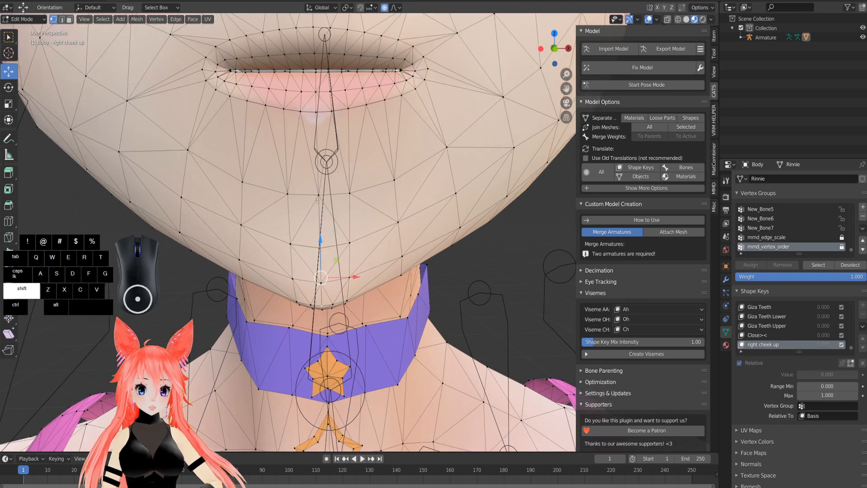
middle_drag(318, 201, 317, 248)
drag(318, 249, 334, 253)
scroll(334, 252, down, 4)
middle_drag(330, 255, 343, 252)
key(ctrl+z)
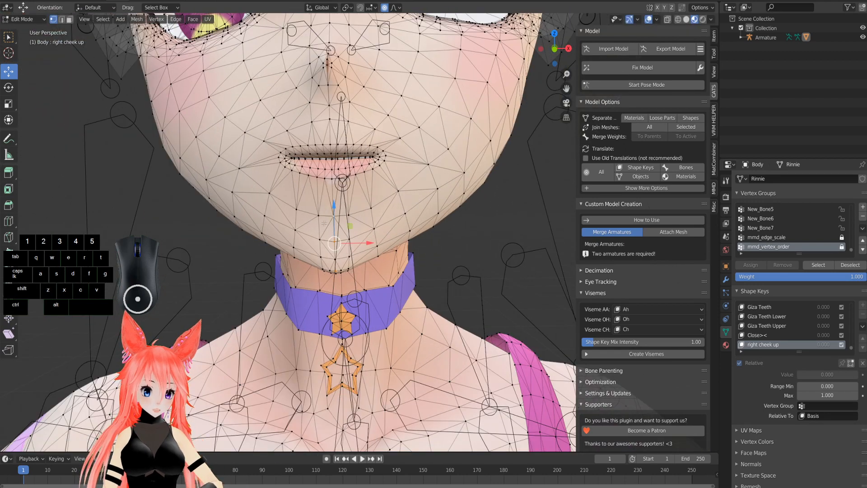
click(476, 265)
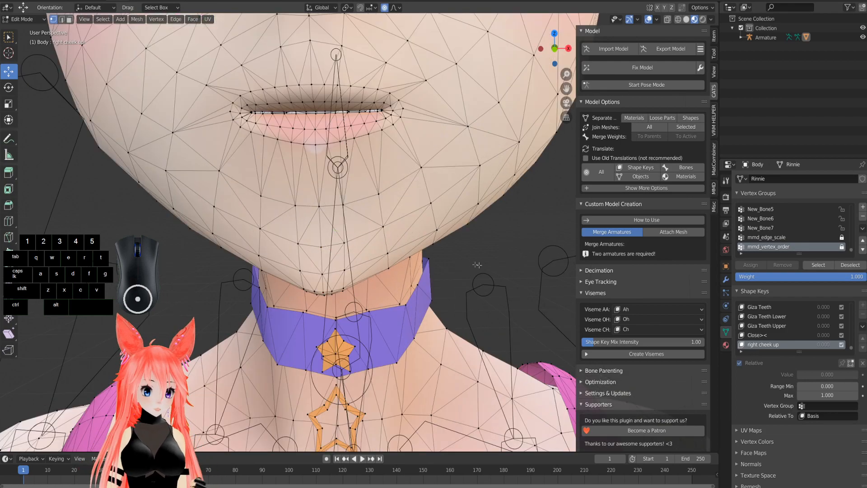
Step: Leave Edit Mode at the eyebrow, add a new shape key and name it "inner right eyebrow down"
shift+middle_drag(459, 258, 366, 177)
click(421, 121)
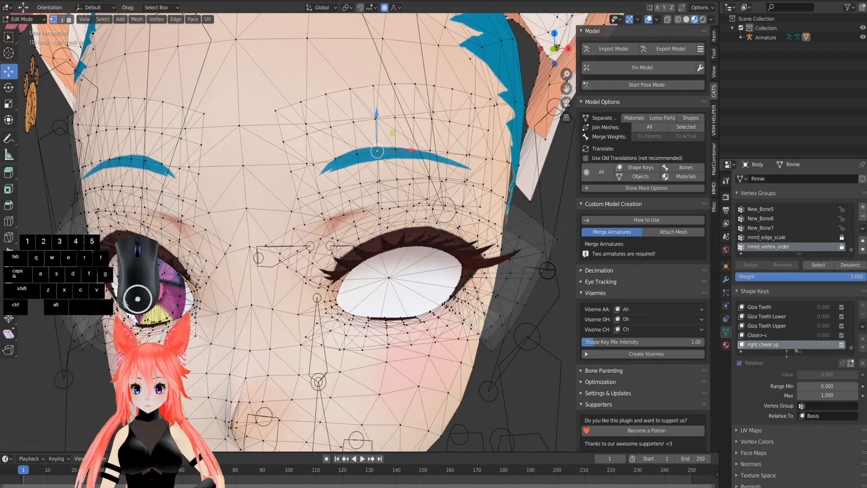
key(Tab)
click(863, 282)
double_click(776, 321)
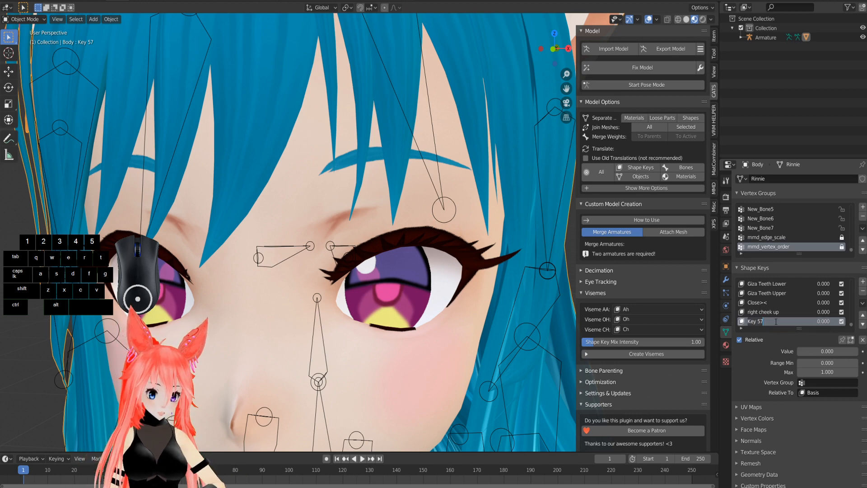
text(inner)
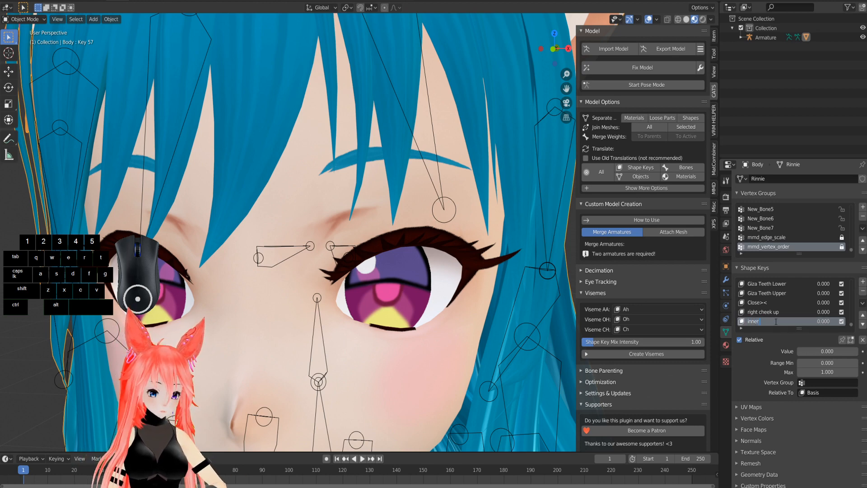
text( right)
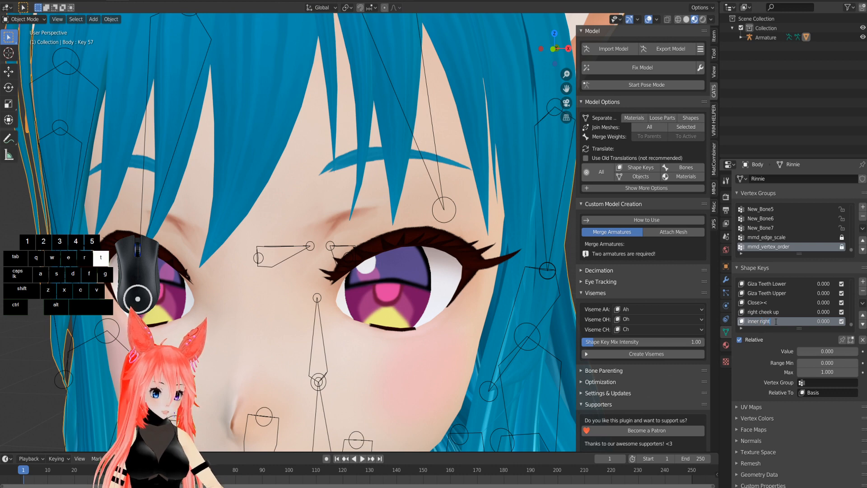
text( eyebrow u)
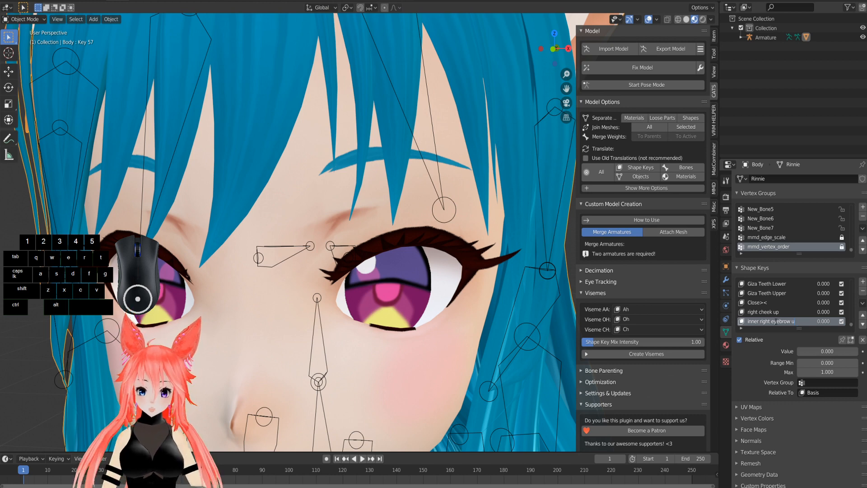
text(pdown)
key(Return)
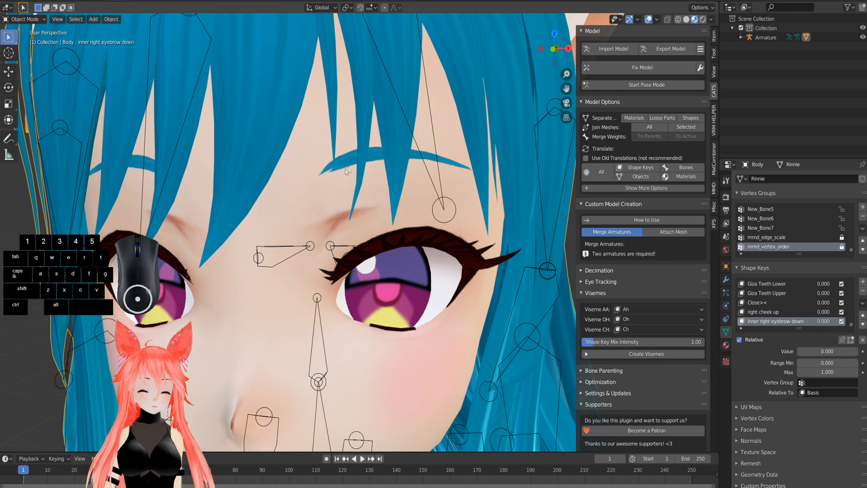
Step: Enter Edit Mode, try moving single vertices at the right eyebrow's inner and outer ends, and undo the moves
key(Tab)
click(355, 155)
click(335, 160)
drag(336, 122, 335, 145)
click(447, 152)
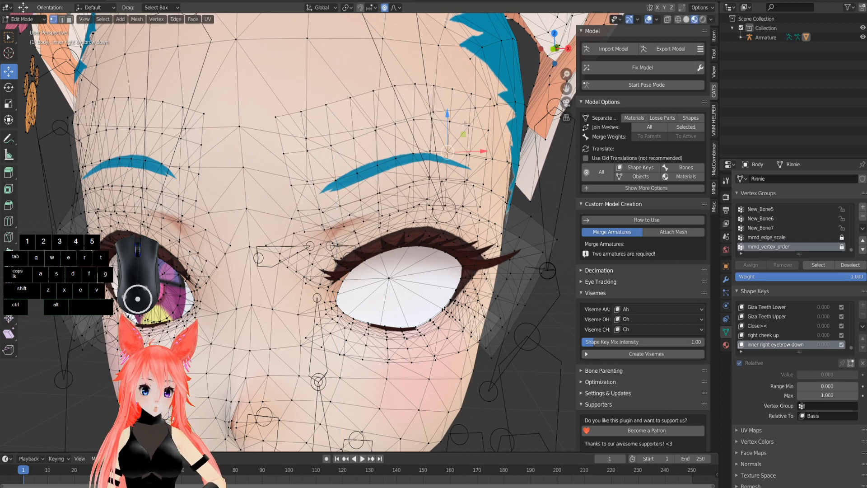
drag(448, 109, 446, 105)
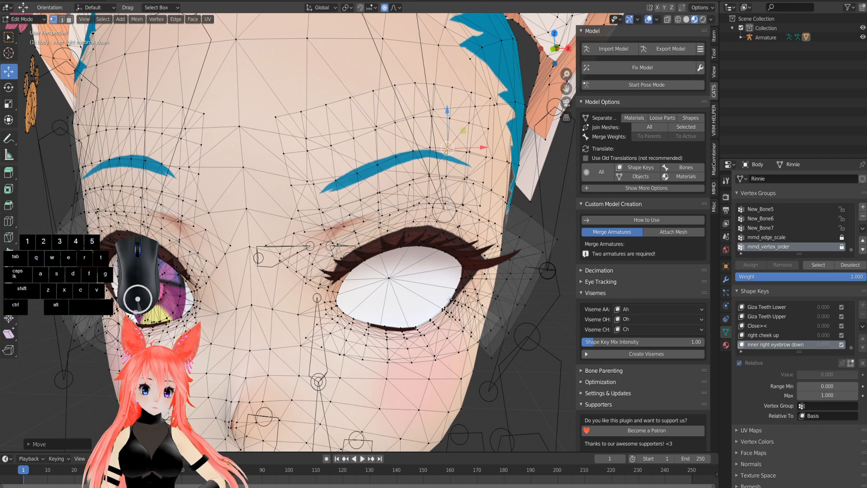
scroll(441, 274, up, 4)
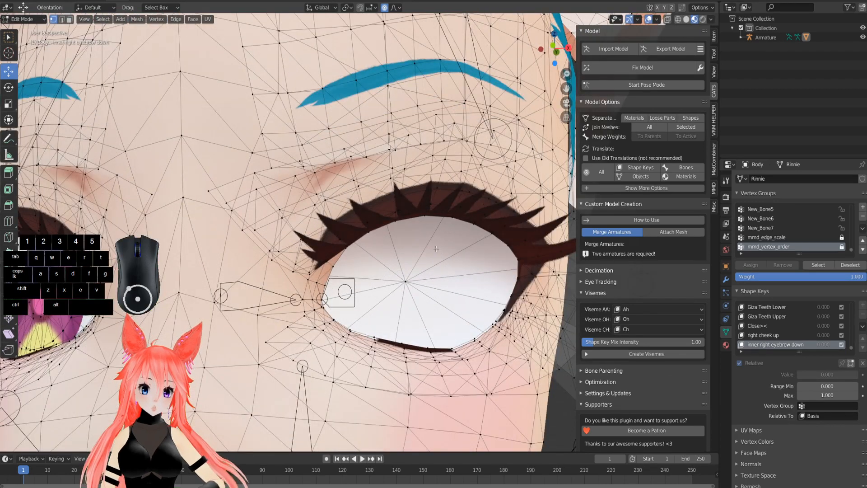
key(ctrl+z)
key(ctrl+z)
key(ctrl+z)
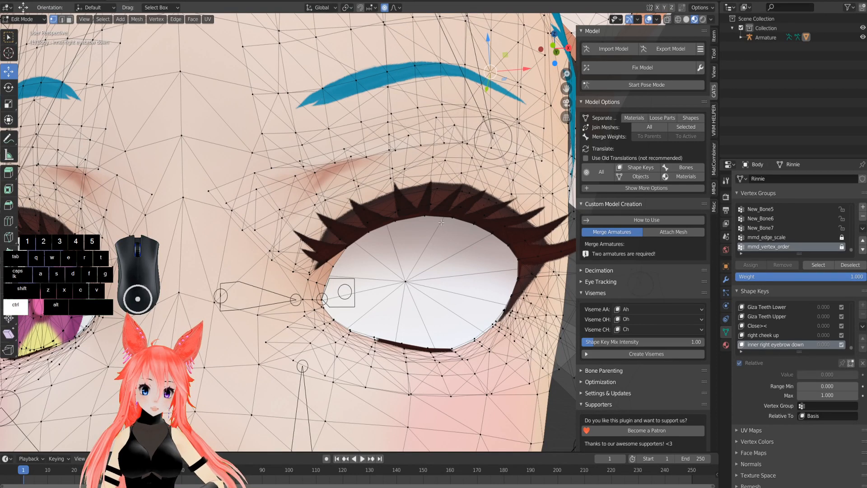
key(ctrl+z)
Step: Select the whole linked mesh patch of the right eyebrow and move it slightly up along Z with a smaller proportional editing size
click(355, 54)
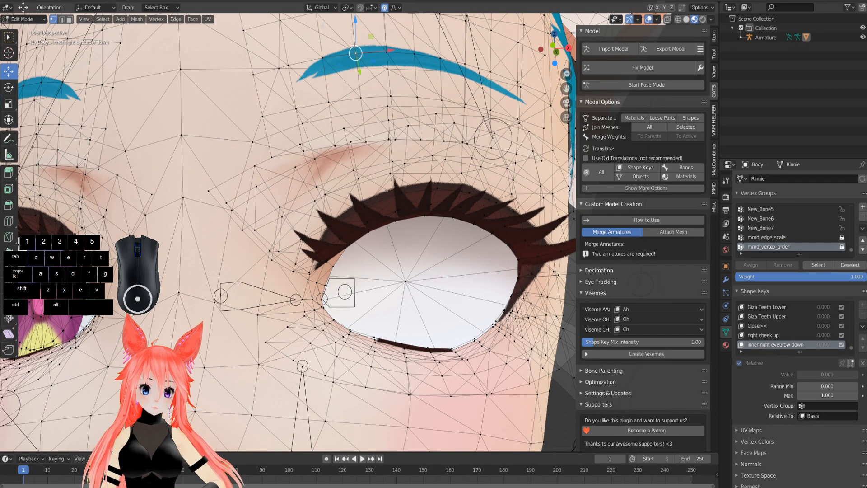
scroll(368, 48, down, 1)
key(ctrl+l)
shift+middle_drag(310, 61, 326, 208)
scroll(326, 208, up, 1)
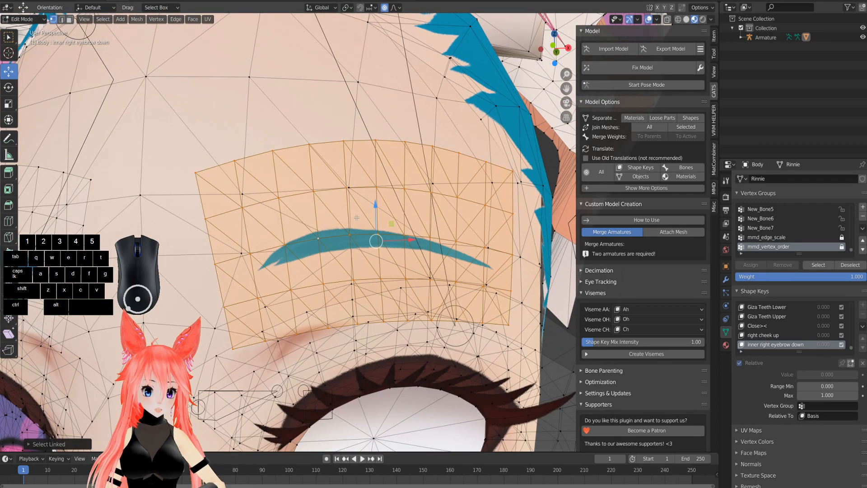
drag(374, 211, 373, 203)
scroll(372, 208, up, 10)
scroll(373, 204, up, 1)
scroll(372, 204, up, 1)
scroll(373, 202, up, 1)
Step: Select several vertices around the right eyebrow's inner end and move them down along Z with proportional editing
click(283, 243)
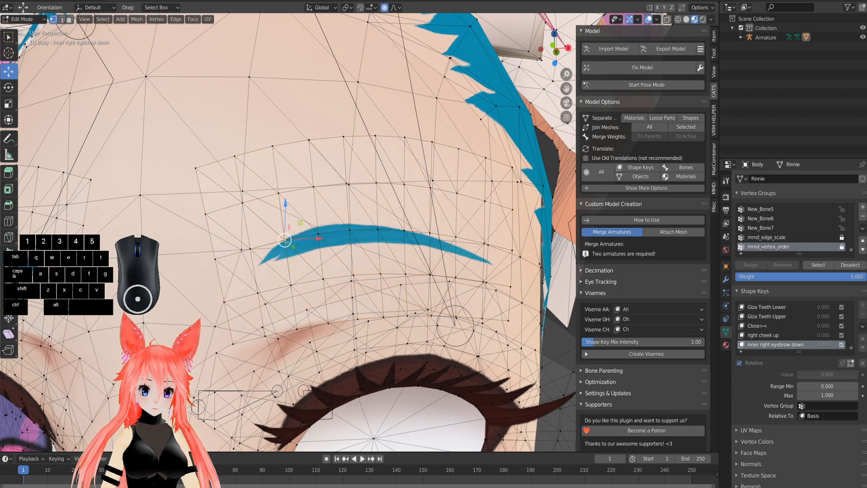
drag(284, 213, 286, 214)
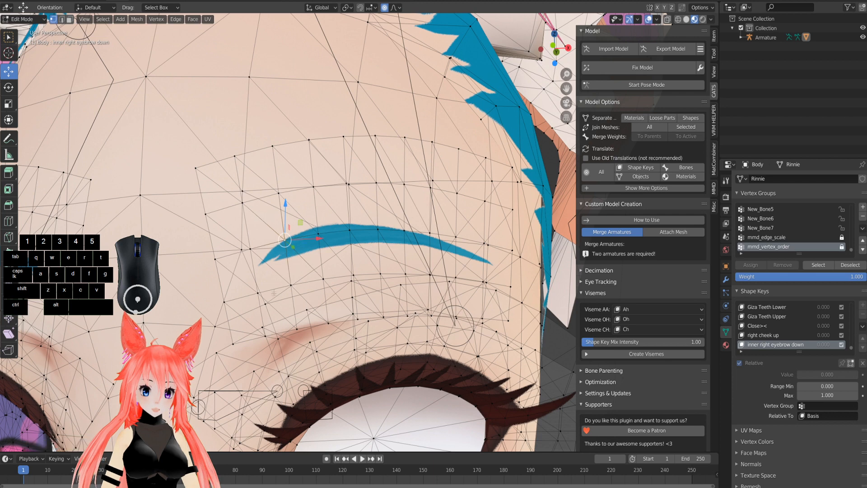
shift+click(258, 293)
shift+click(317, 233)
shift+click(337, 185)
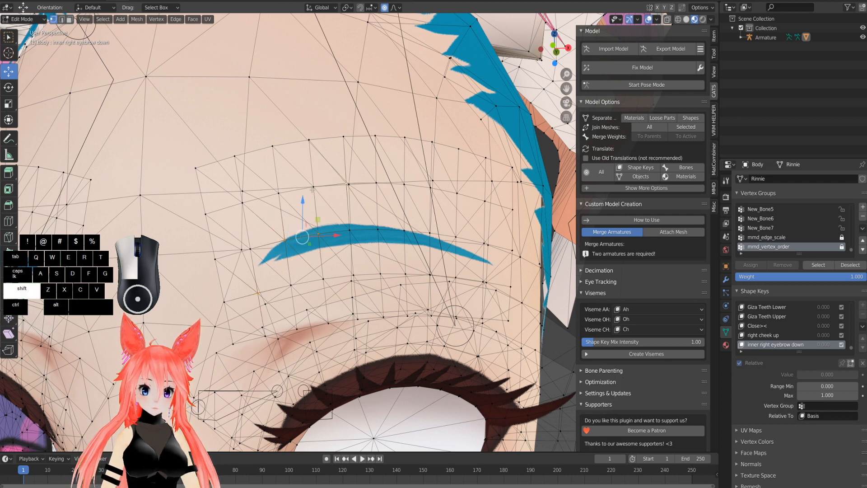
drag(305, 196, 305, 205)
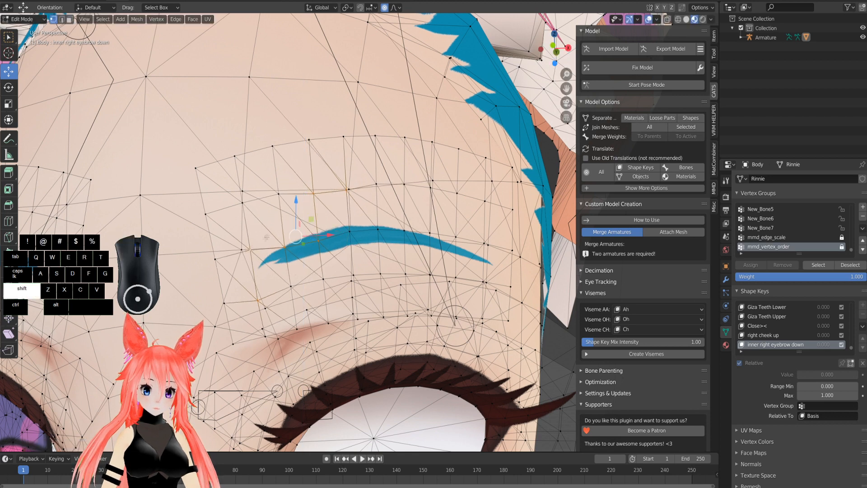
key(g)
key(z)
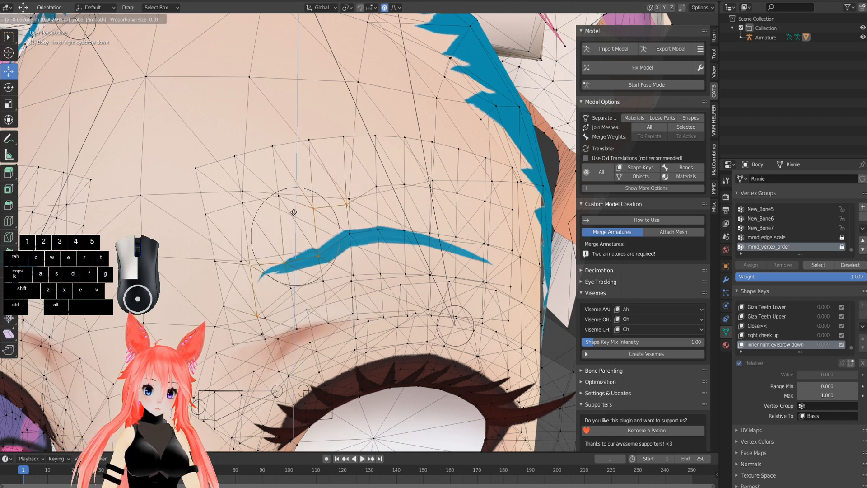
click(386, 215)
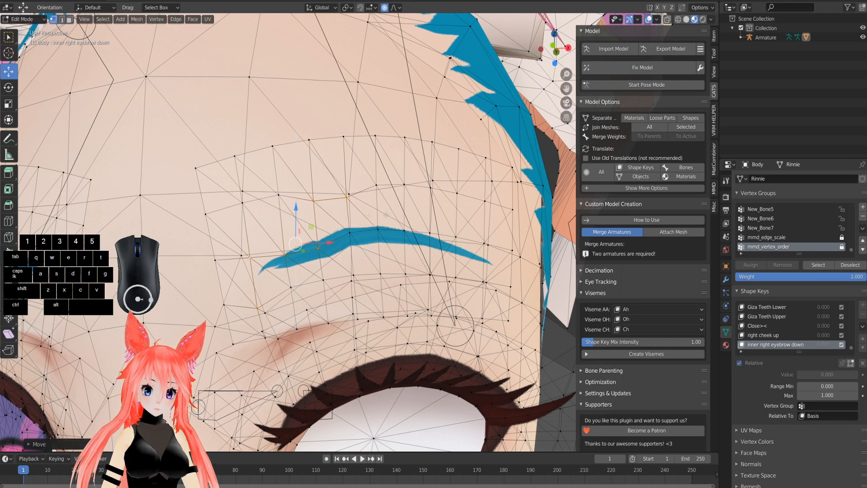
Step: Raise the vertex at the right eyebrow's outer arch and another near its outer tip along Z
click(430, 232)
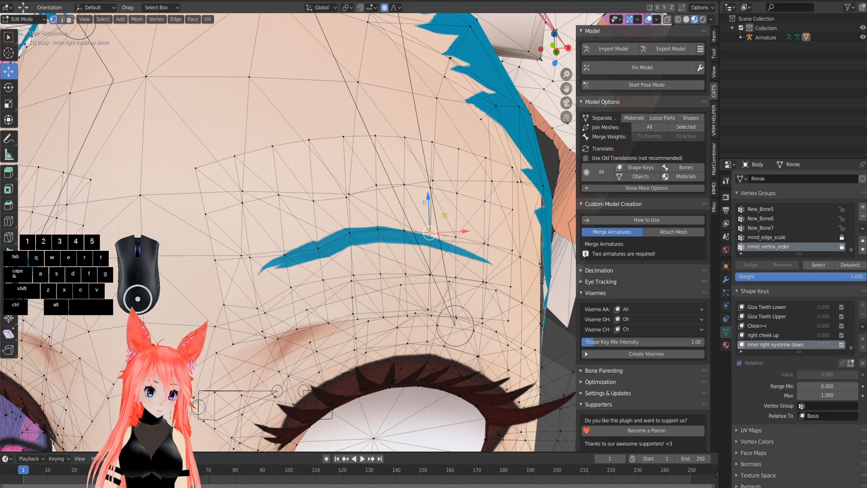
drag(424, 202, 427, 193)
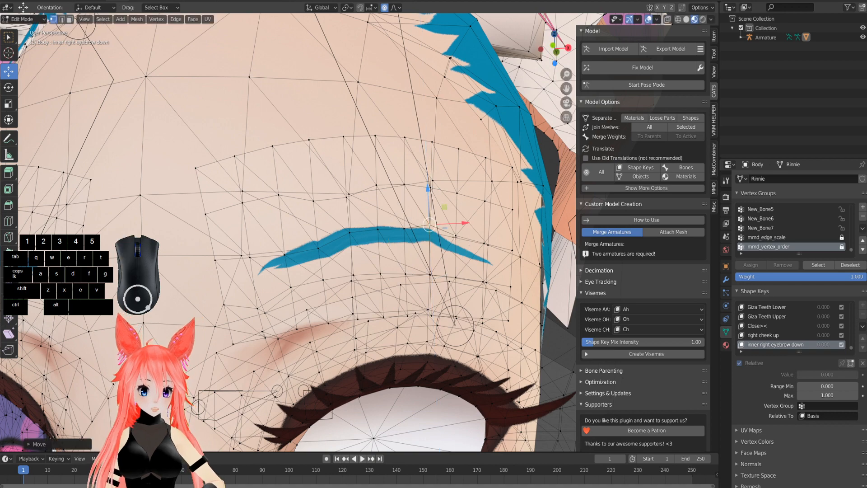
middle_drag(479, 242, 449, 244)
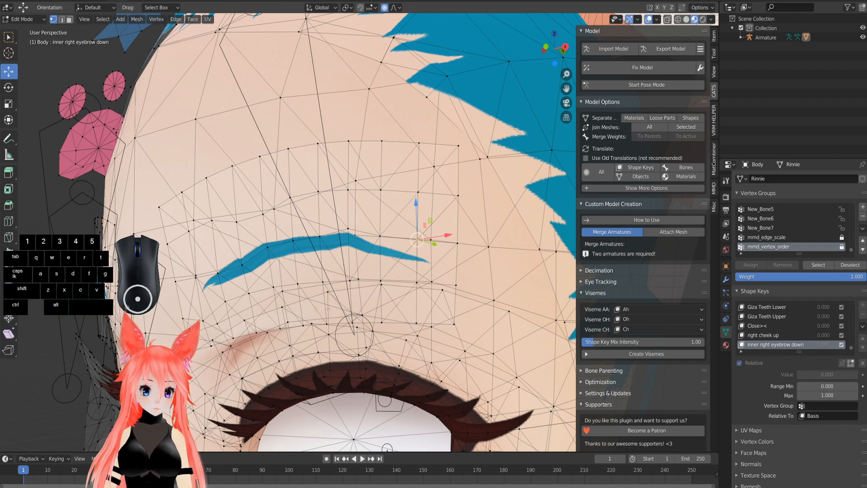
mouse_move(247, 234)
middle_down()
mouse_move(206, 232)
mouse_move(263, 236)
middle_up()
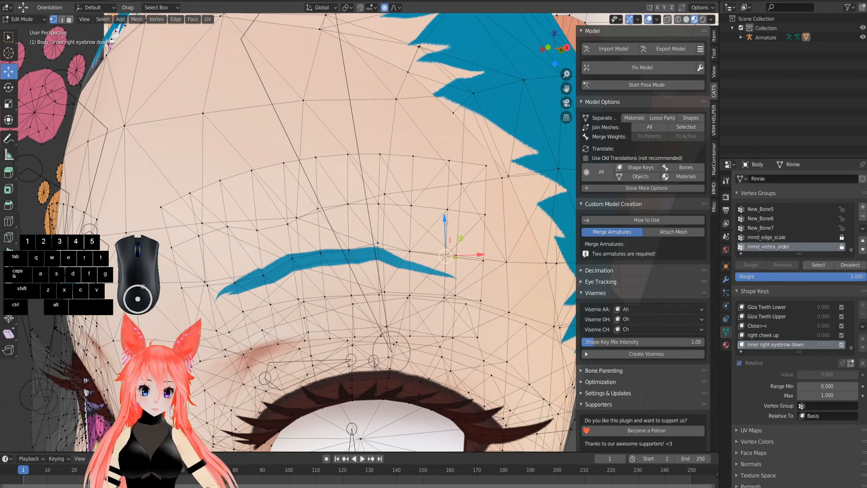
scroll(448, 229, up, 3)
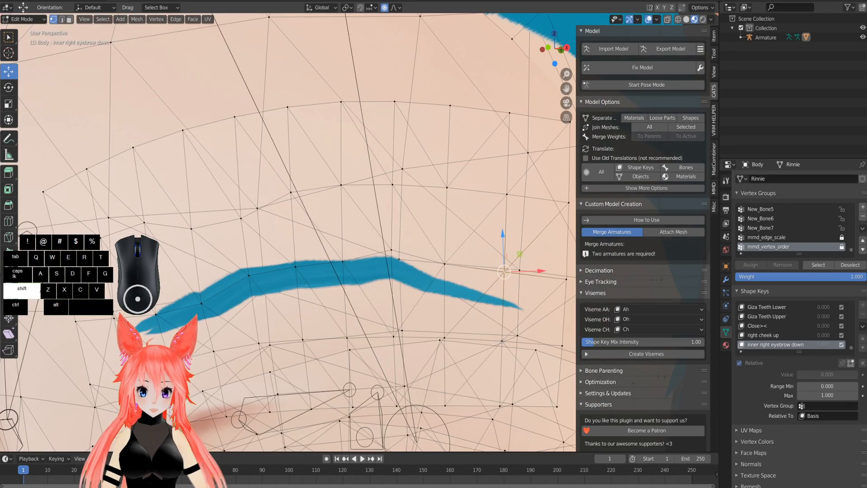
drag(502, 261, 499, 256)
Step: Move the vertices along the upper edge between the eyebrow's arch and outer tip up to smooth the bend
click(444, 262)
drag(446, 230, 446, 217)
click(504, 261)
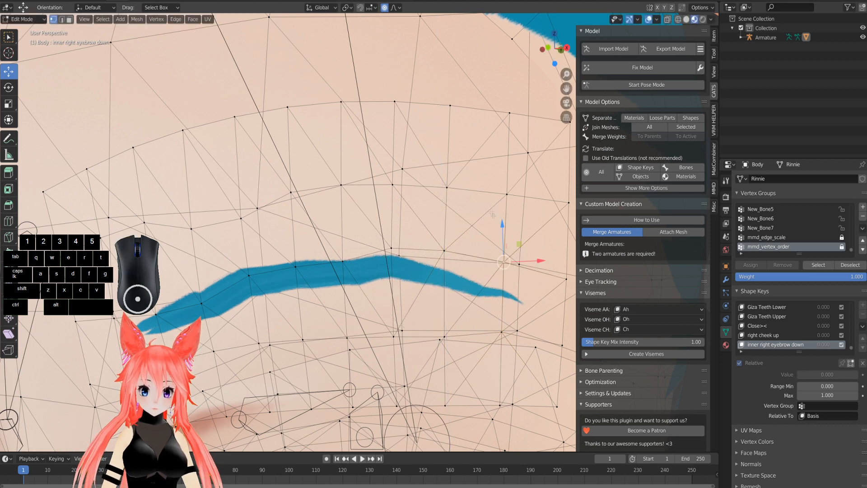
drag(502, 218, 502, 215)
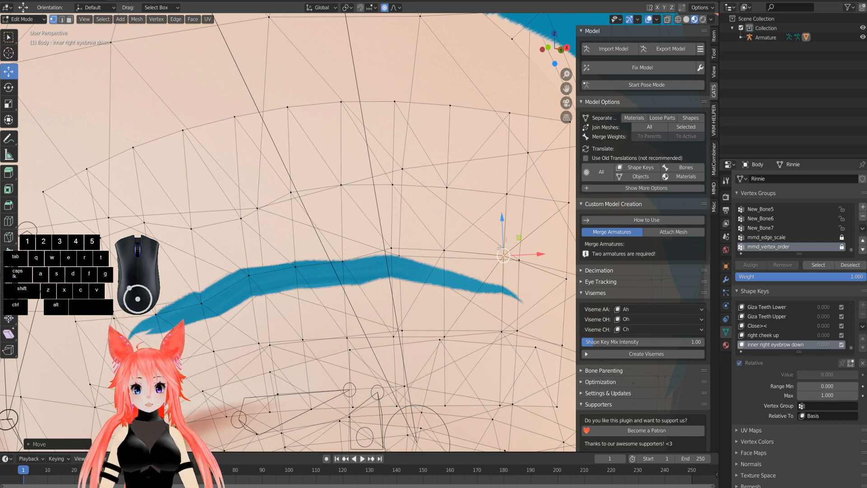
drag(501, 221, 500, 215)
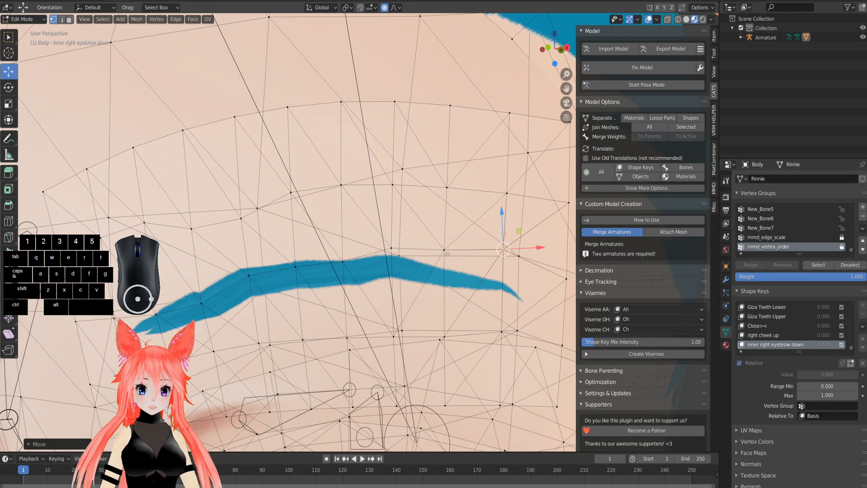
click(444, 250)
drag(443, 212, 444, 198)
Step: Raise the vertex just above the right eyebrow's outer tip along Z
scroll(395, 275, down, 5)
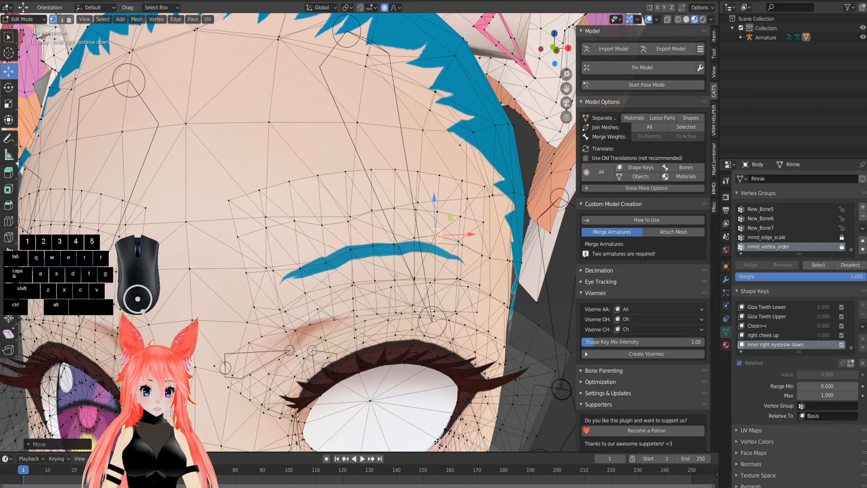
scroll(453, 300, down, 2)
scroll(423, 256, up, 4)
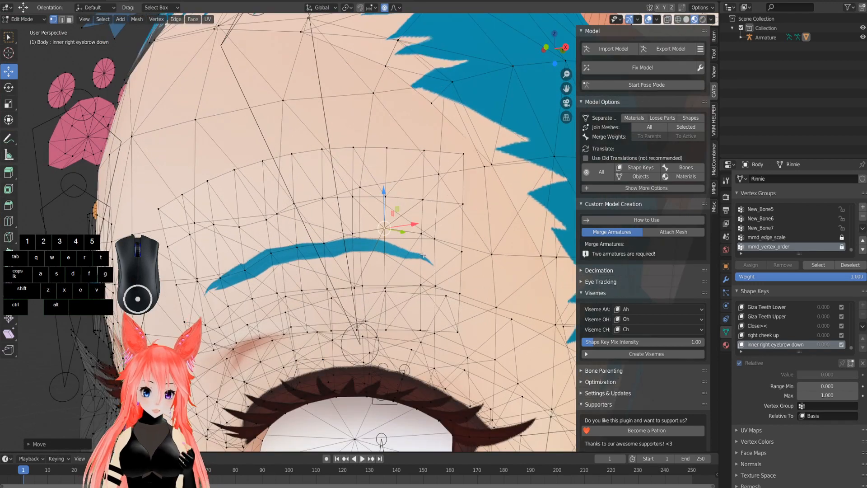
middle_drag(413, 265, 416, 254)
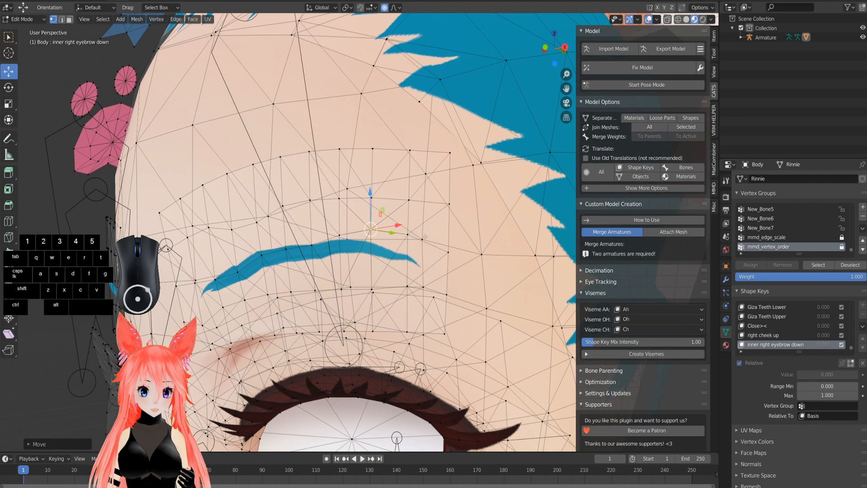
click(407, 236)
drag(409, 197, 409, 188)
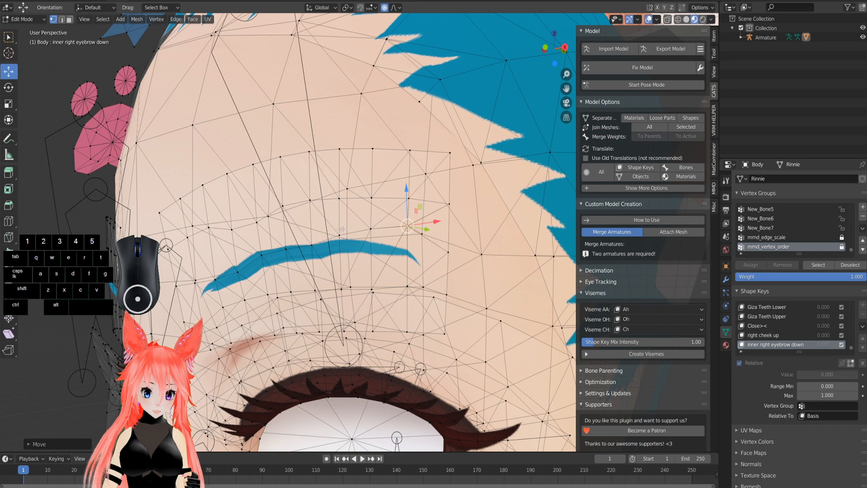
Step: Nudge a forehead vertex above the outer half of the right eyebrow slightly up
middle_drag(158, 271, 195, 274)
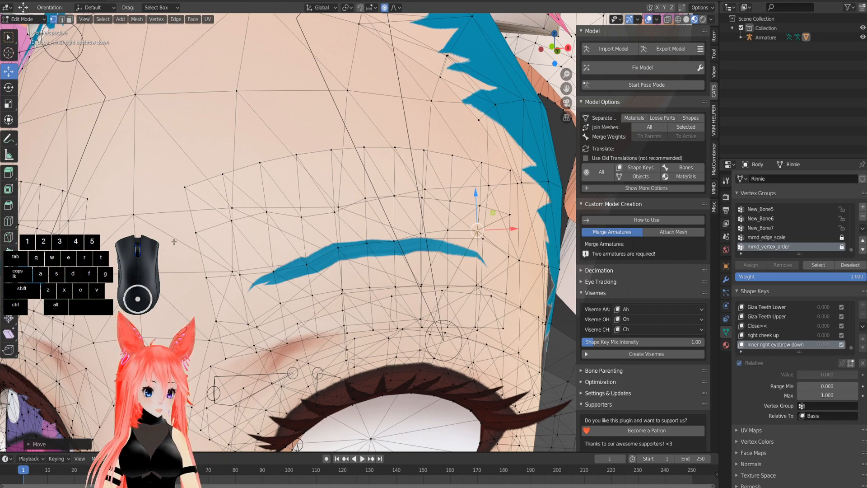
scroll(171, 243, down, 4)
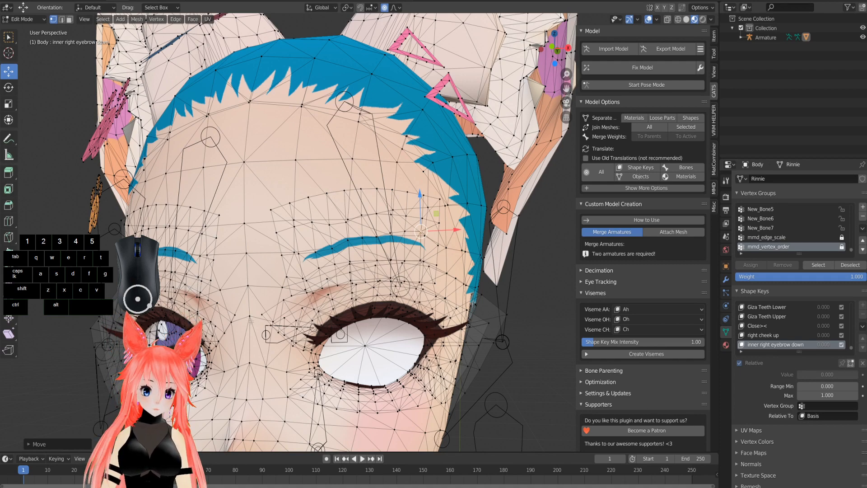
scroll(251, 321, up, 4)
click(439, 202)
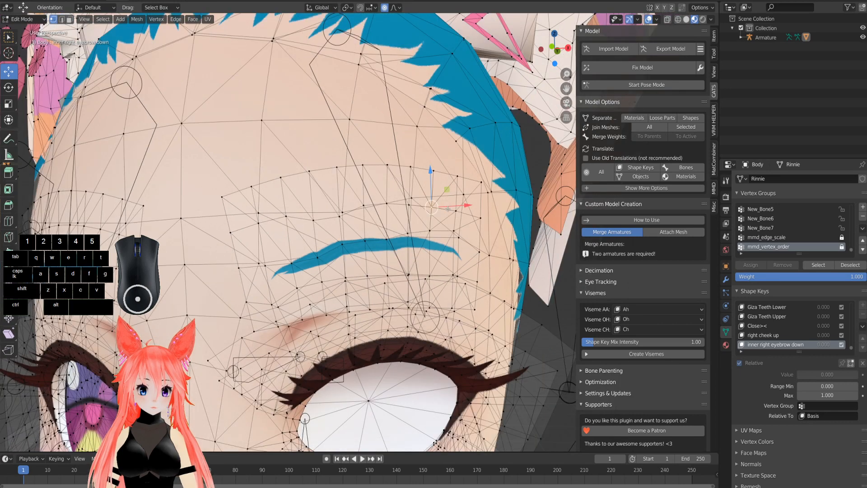
drag(431, 173, 430, 171)
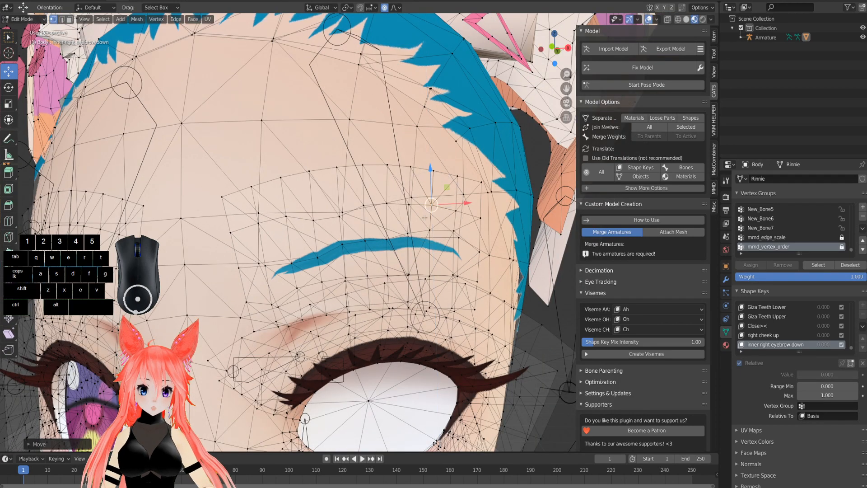
Step: Raise the remaining vertices one by one above the eyebrow's outer half to round its curve
scroll(425, 217, up, 4)
click(504, 226)
drag(501, 189, 501, 178)
click(461, 231)
drag(458, 200, 419, 192)
click(421, 242)
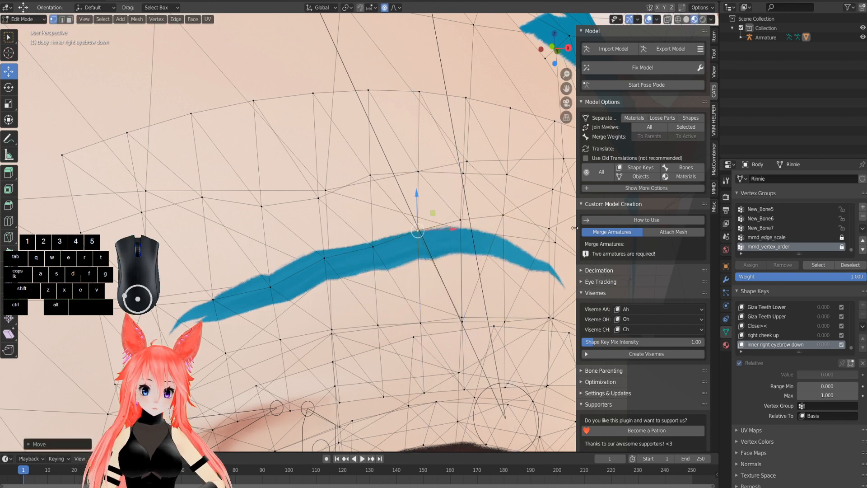
click(548, 227)
drag(548, 192, 546, 171)
click(502, 215)
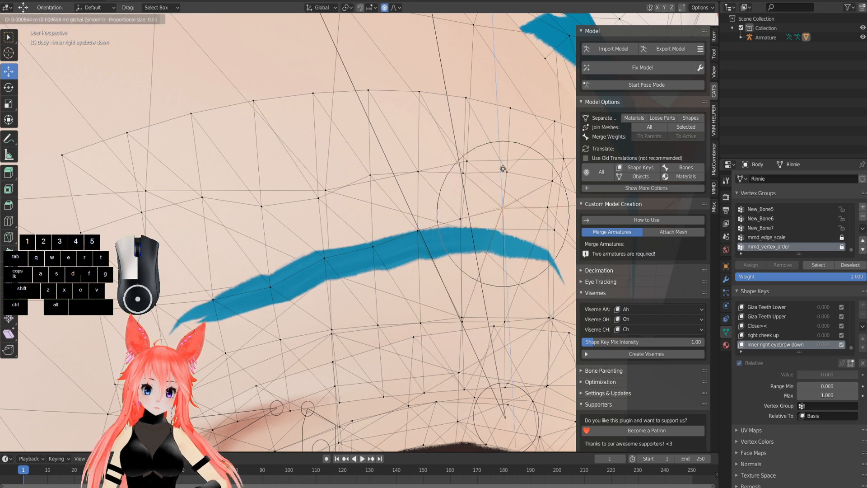
Step: Select the vertices along the inner half of the right eyebrow together and move them down along Z
click(269, 288)
shift+click(321, 262)
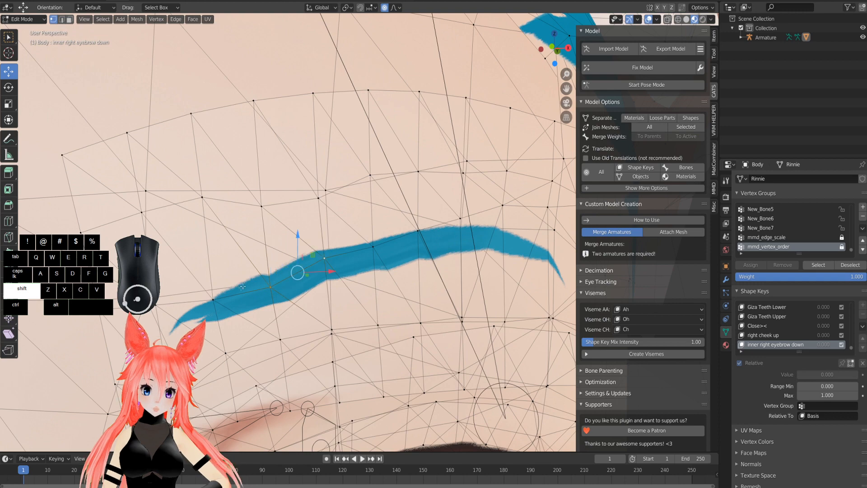
shift+click(214, 299)
shift+click(172, 356)
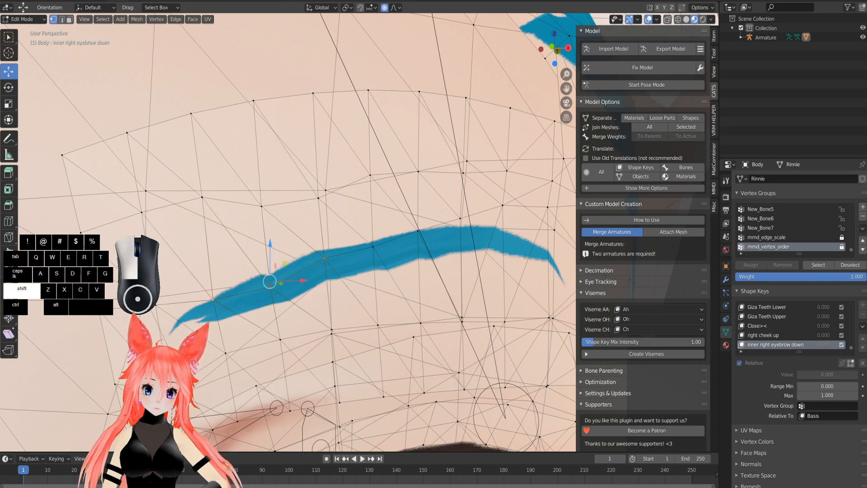
drag(247, 273, 248, 285)
Step: Return to Object Mode and preview the "inner right eyebrow down" shape key at a value of 1
scroll(253, 283, down, 6)
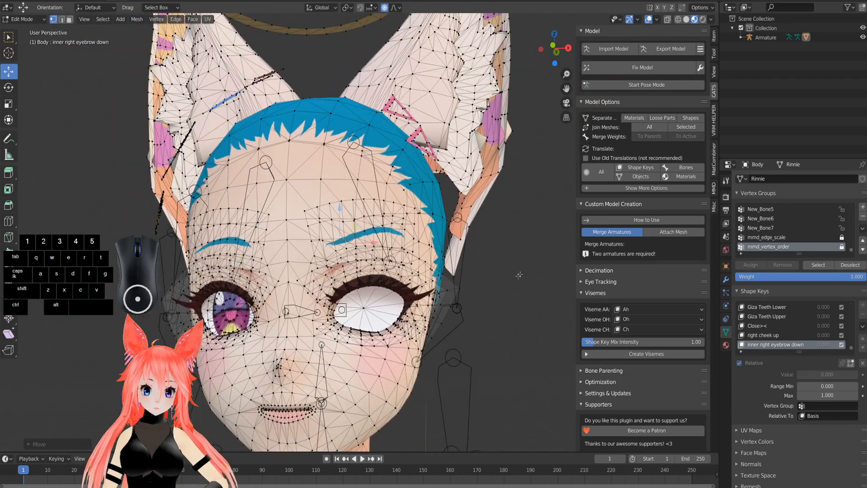
key(Tab)
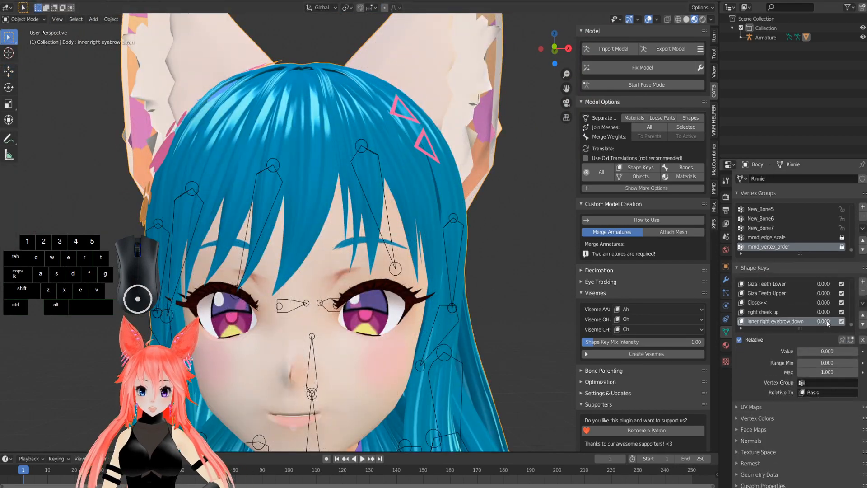
drag(816, 321, 828, 323)
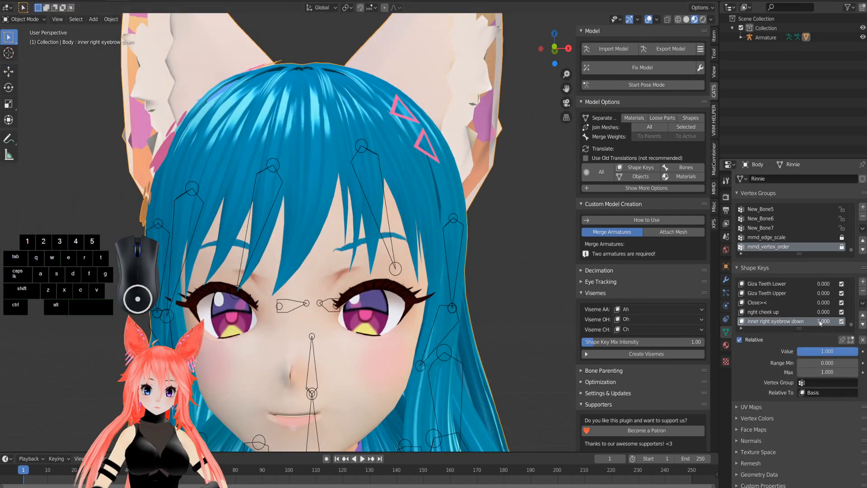
Step: Examine the reshaped right eyebrow up close and against the whole face
scroll(344, 276, up, 8)
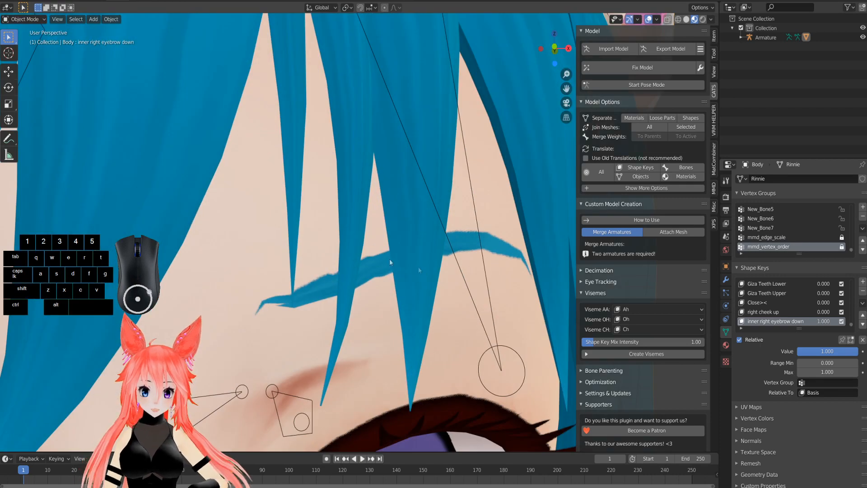
scroll(368, 256, down, 2)
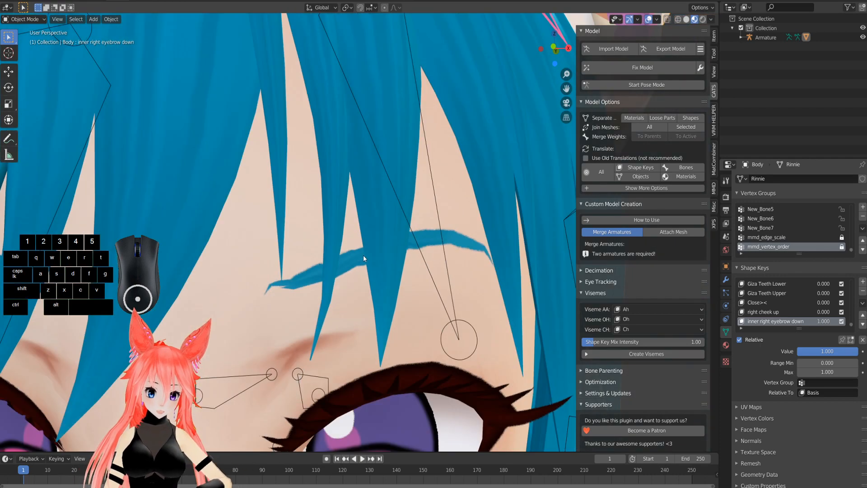
scroll(363, 259, down, 2)
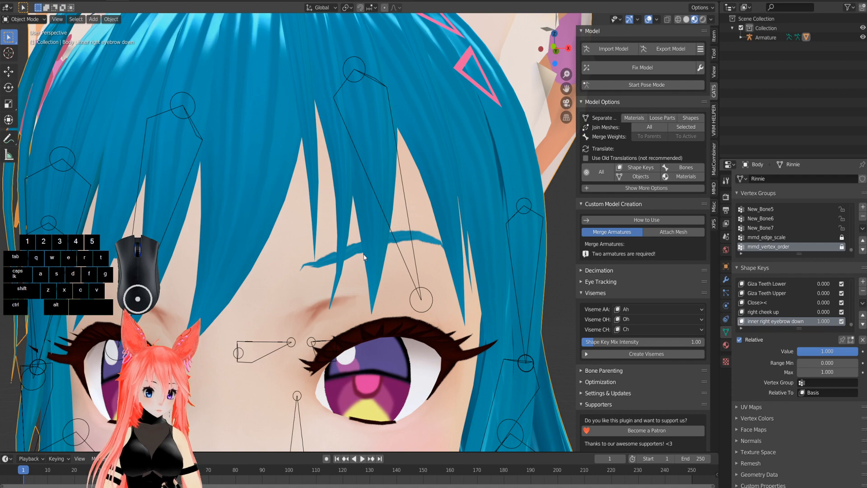
scroll(424, 280, down, 5)
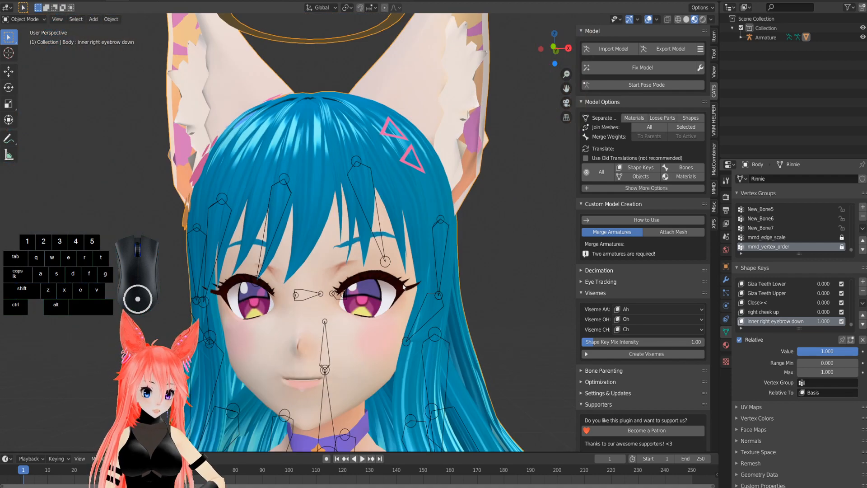
scroll(404, 286, up, 2)
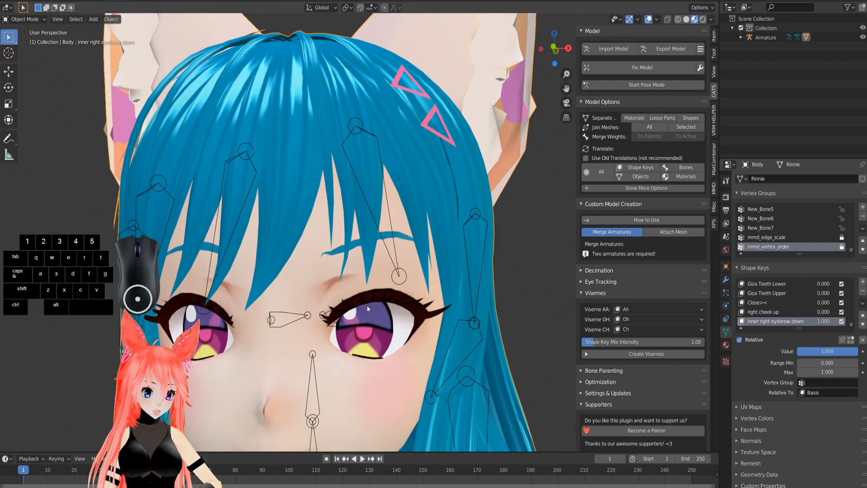
scroll(367, 308, up, 2)
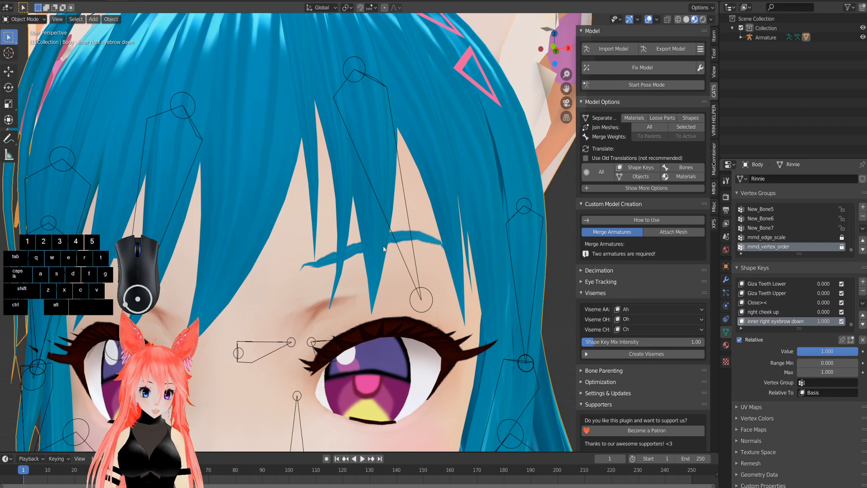
scroll(362, 312, down, 4)
scroll(373, 297, up, 3)
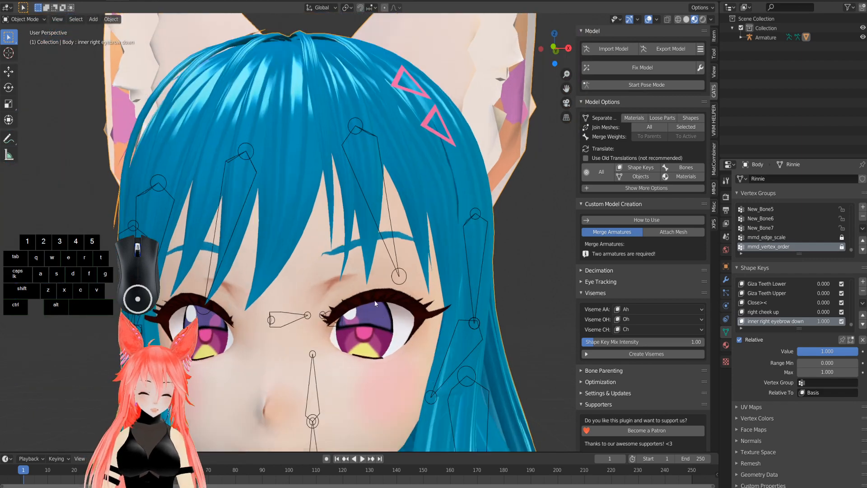
Step: Start CATS Pose Mode on the armature and select the Eye_L bone beside the right eye
shift+middle_drag(393, 329, 393, 326)
scroll(393, 326, up, 1)
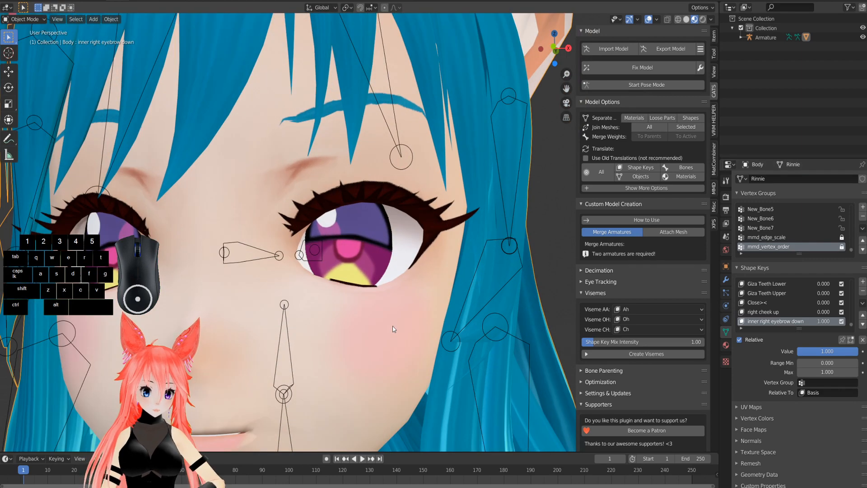
scroll(393, 329, up, 1)
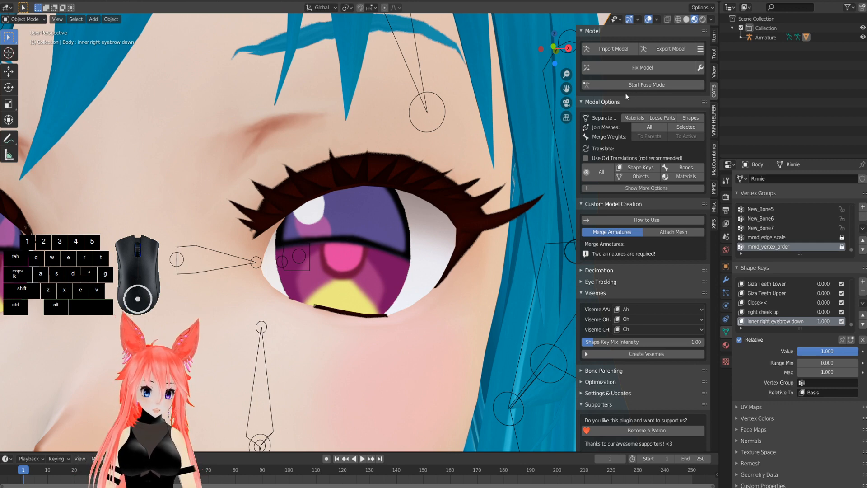
scroll(291, 296, up, 2)
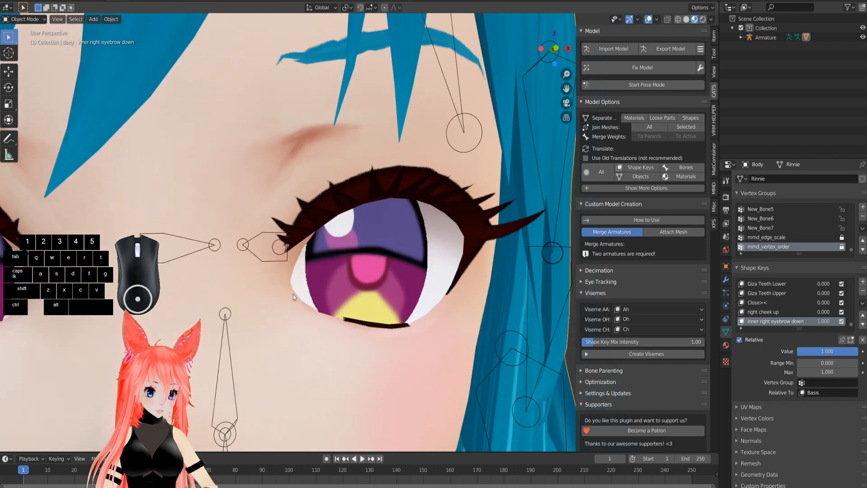
shift+middle_drag(288, 296, 371, 289)
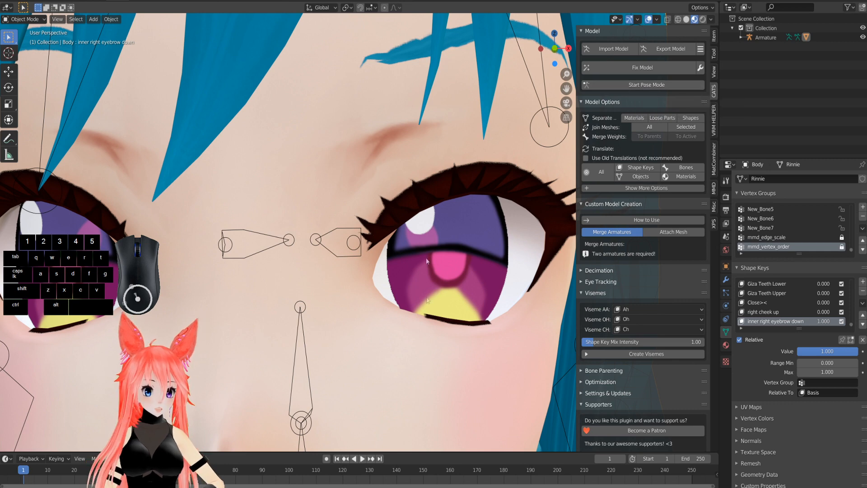
click(638, 86)
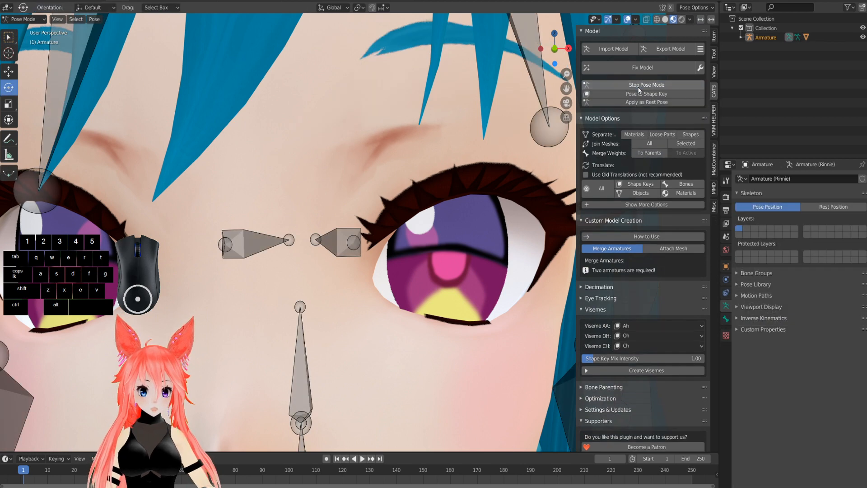
click(350, 245)
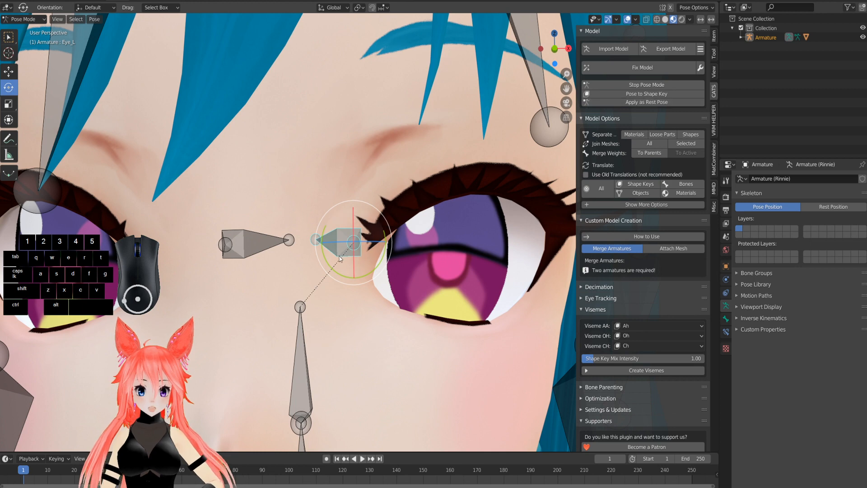
Step: Rotate the Eye_L bone so the iris turns toward the outer corner of the eye
middle_drag(346, 252, 334, 263)
drag(377, 235, 405, 242)
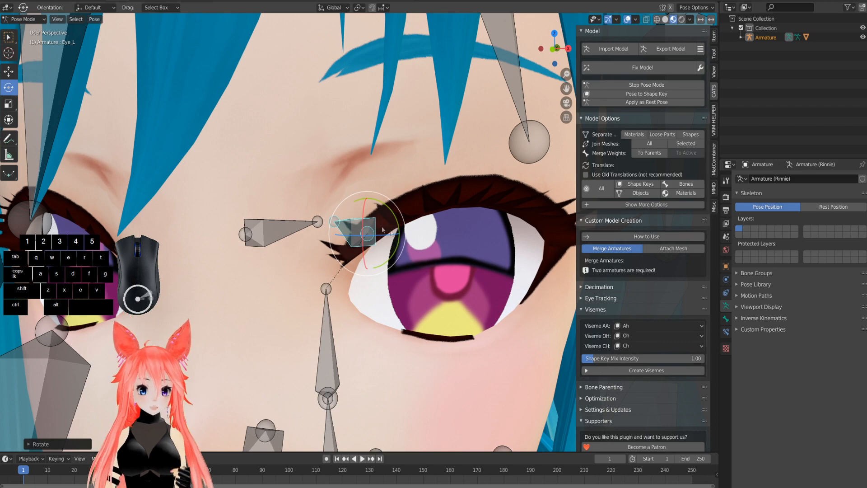
drag(384, 233, 387, 254)
middle_drag(387, 258, 387, 280)
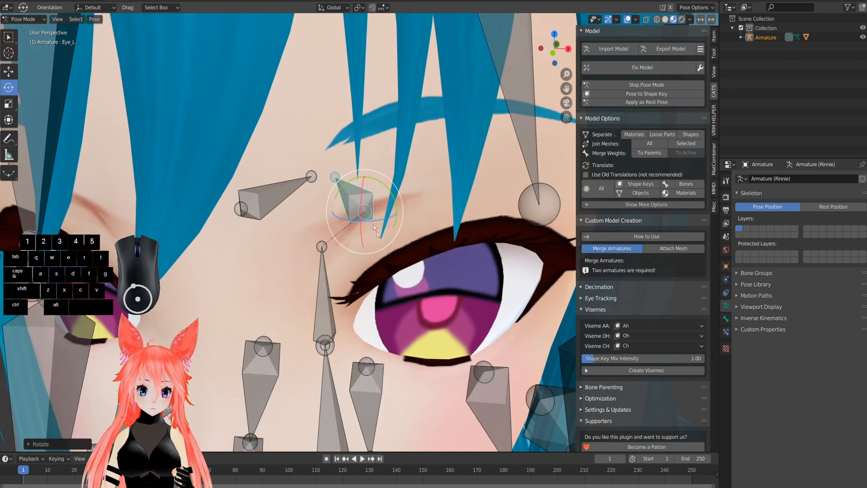
drag(375, 222, 378, 222)
scroll(378, 222, down, 1)
middle_drag(379, 224, 390, 211)
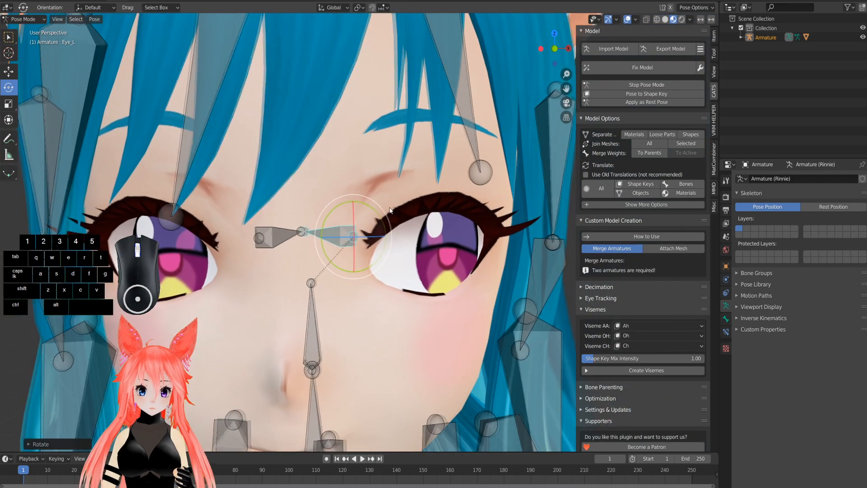
Step: Convert the eye pose to a shape key named "right eye right" and leave Pose Mode
click(638, 96)
click(623, 116)
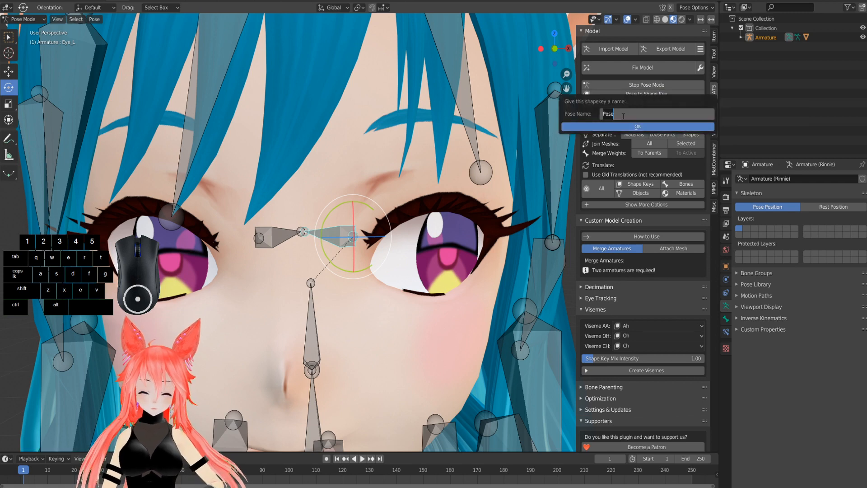
text(right eye)
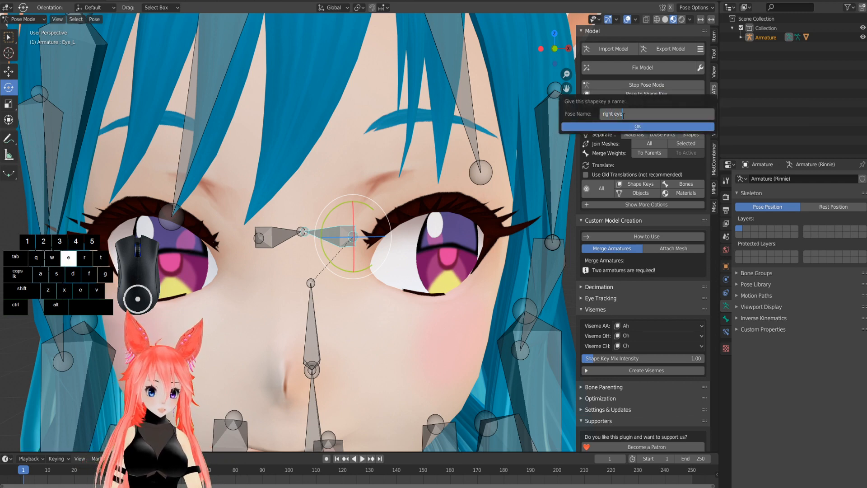
text( right)
key(Return)
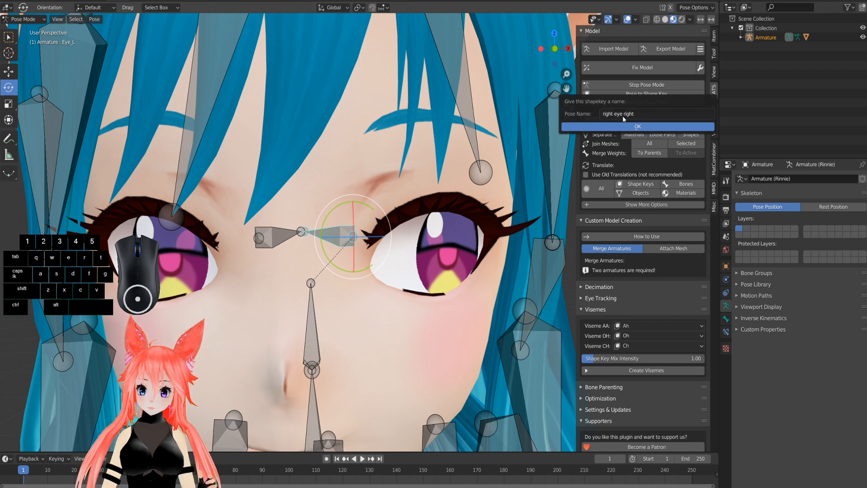
click(637, 126)
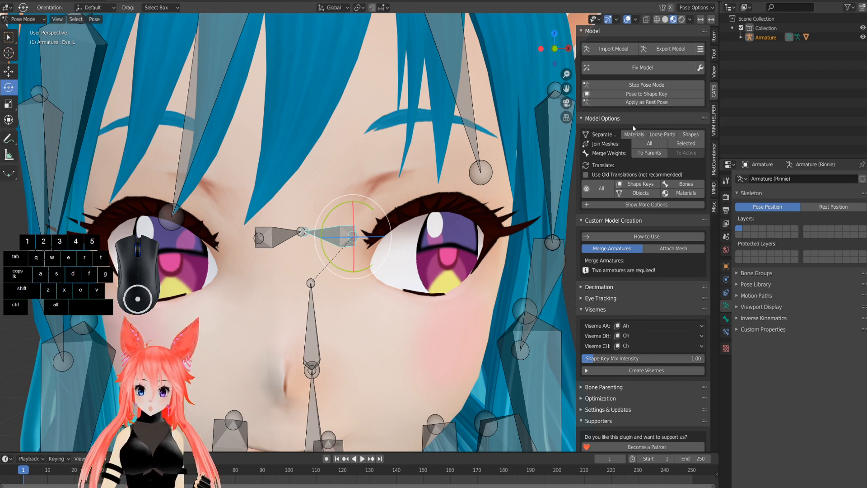
click(643, 84)
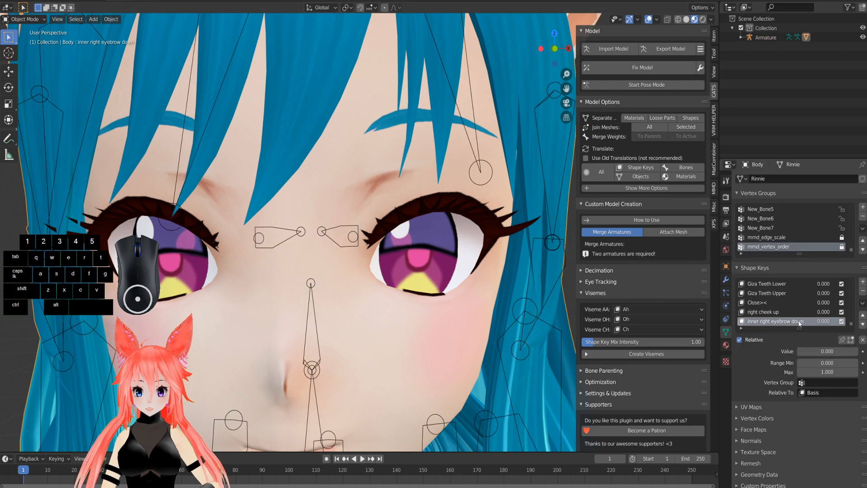
Step: Preview the "right eye right" shape key at a value of 1, and reset it to 0
click(821, 322)
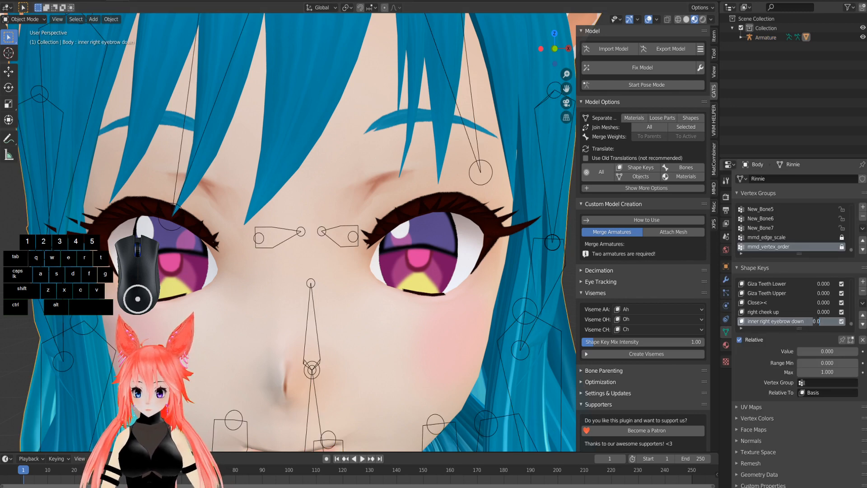
click(783, 315)
scroll(794, 311, up, 2)
scroll(796, 311, down, 3)
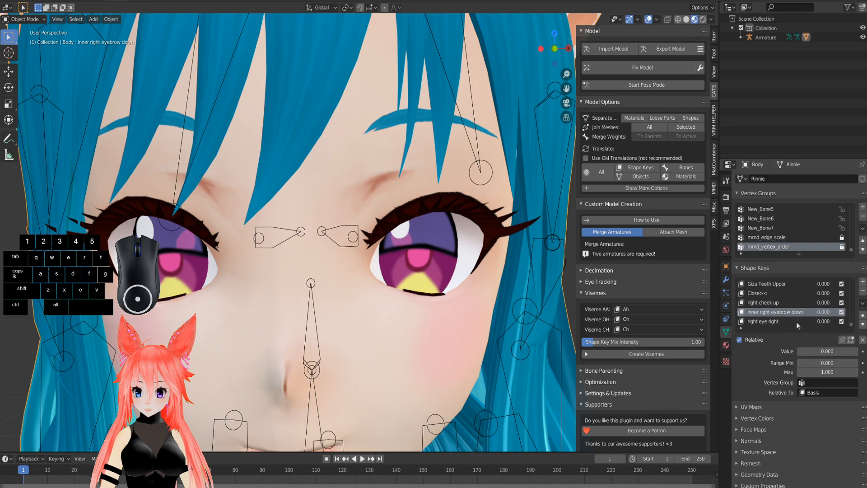
click(815, 321)
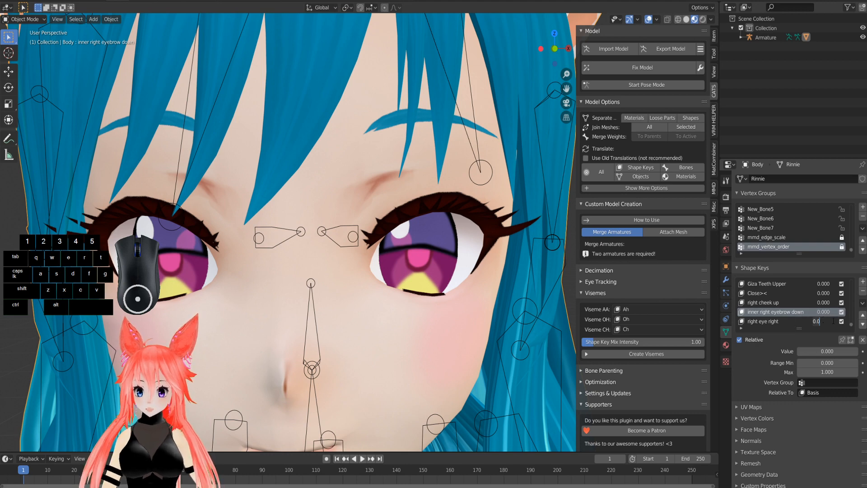
text(1)
key(Return)
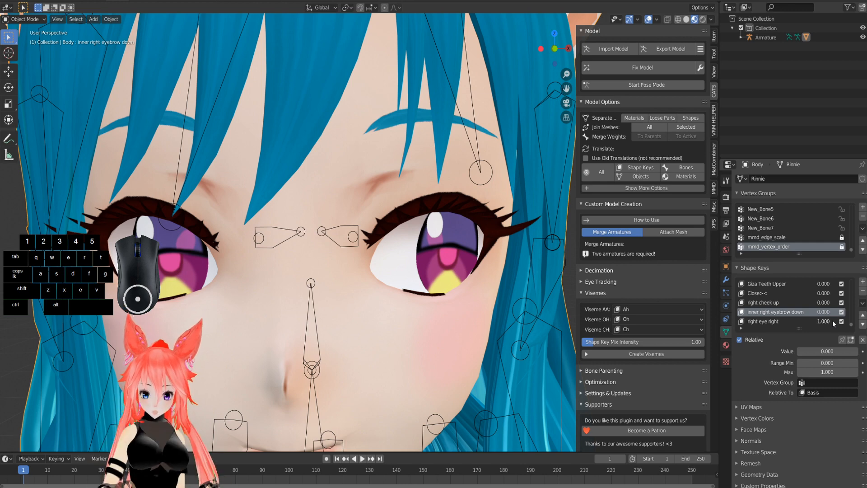
click(825, 323)
text(0)
key(Return)
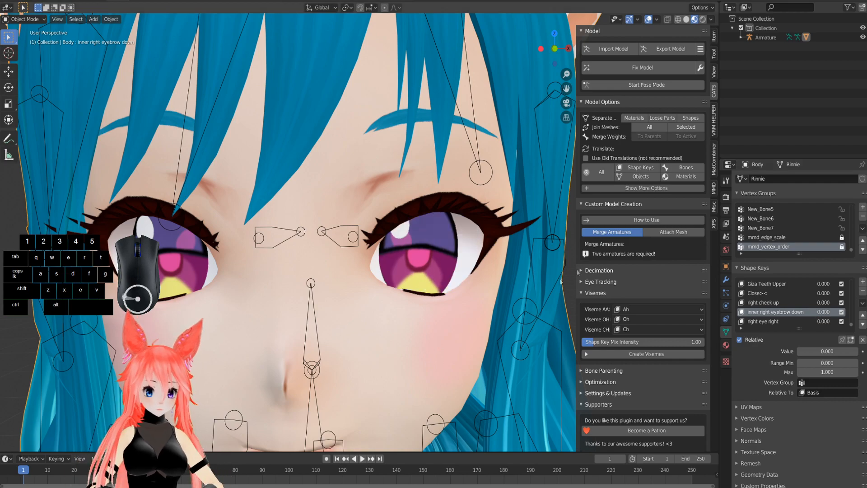
Step: Examine the avatar's eyes, cheeks and mouth from the front and side, both close up and at a distance
scroll(439, 259, down, 2)
scroll(437, 259, up, 1)
middle_drag(405, 269, 365, 275)
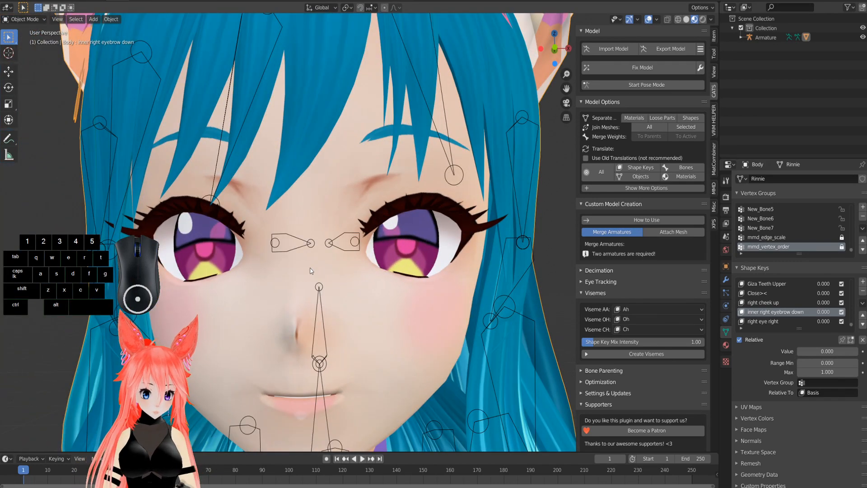
shift+middle_drag(316, 323, 405, 289)
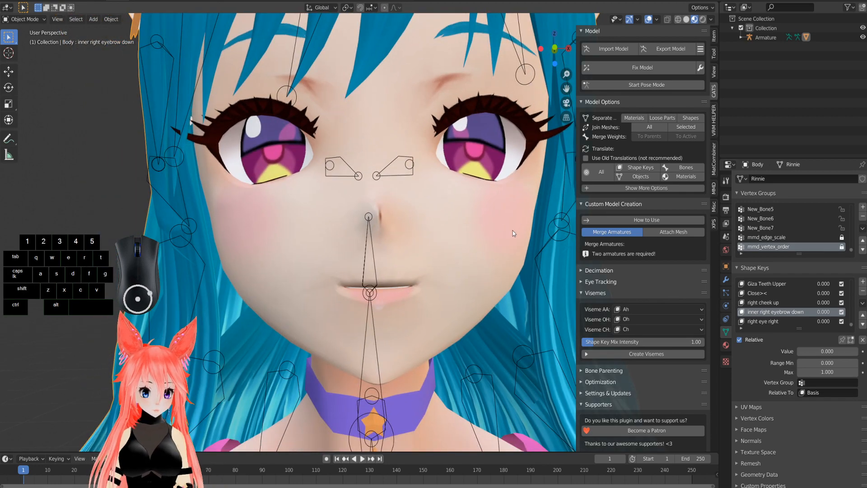
middle_drag(480, 238, 368, 251)
scroll(384, 334, up, 3)
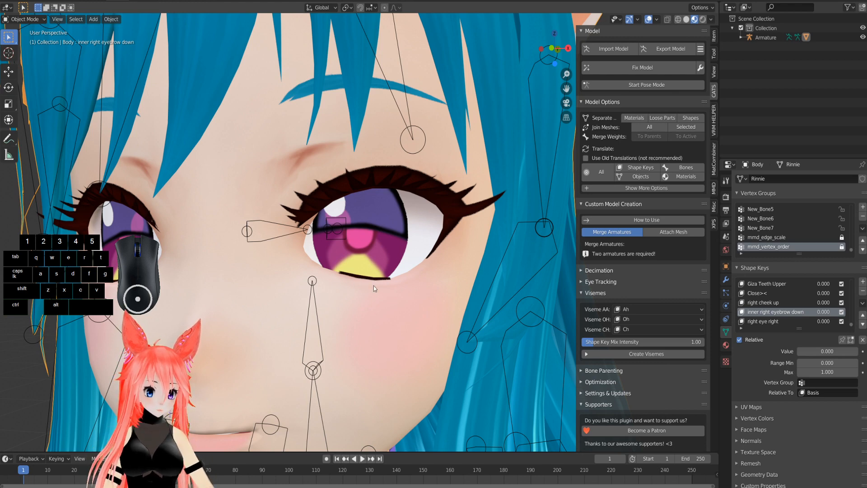
middle_drag(337, 284, 377, 289)
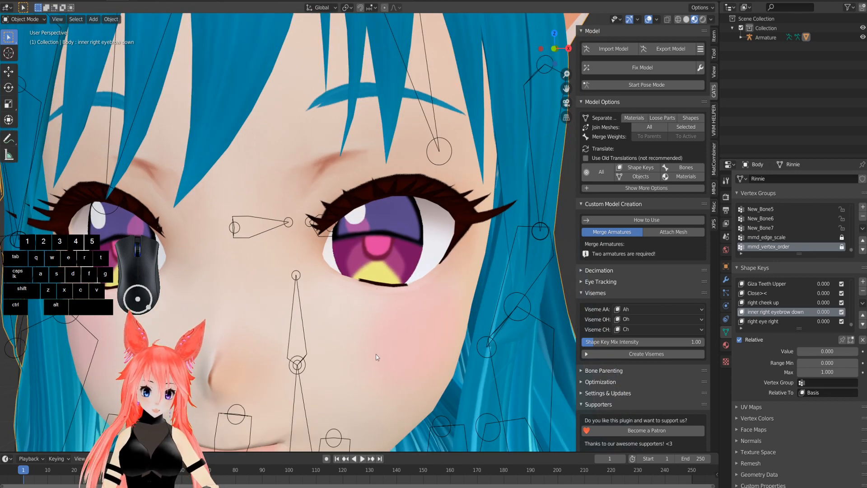
scroll(374, 354, down, 2)
middle_drag(373, 354, 382, 353)
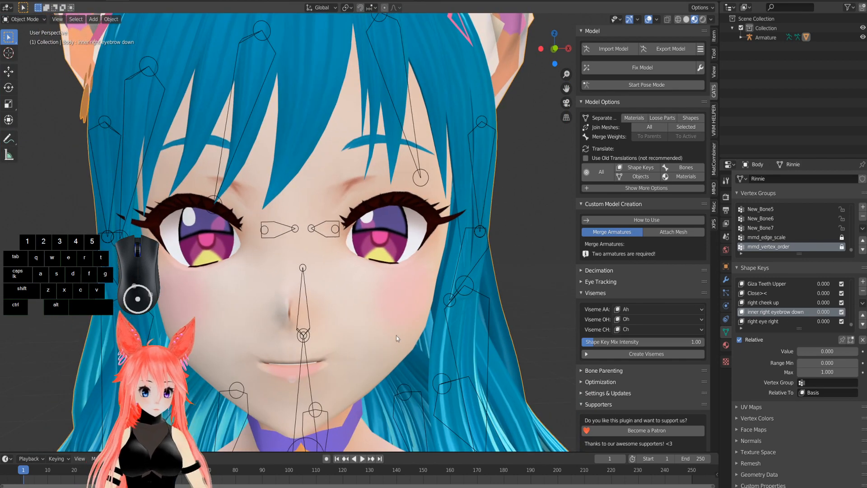
scroll(381, 348, down, 4)
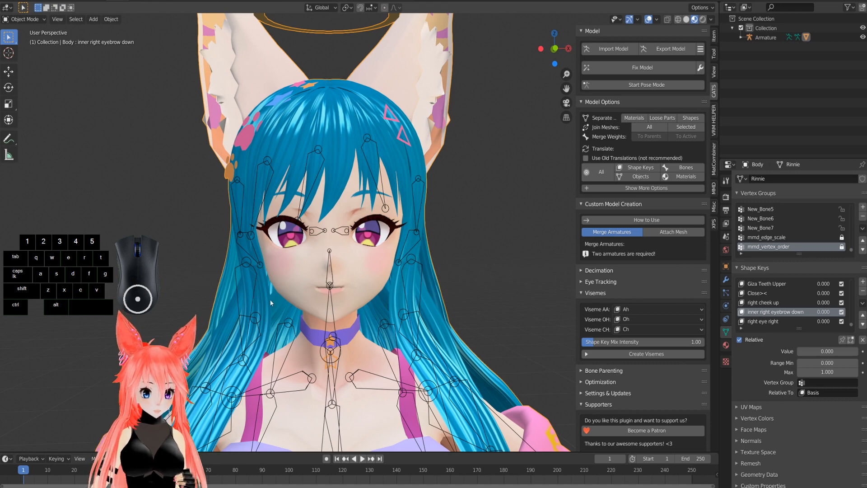
scroll(248, 310, up, 6)
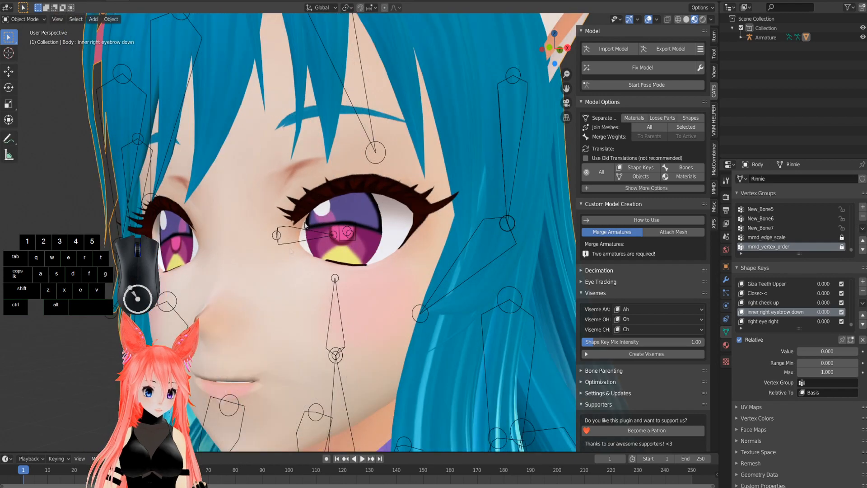
middle_drag(303, 335, 355, 350)
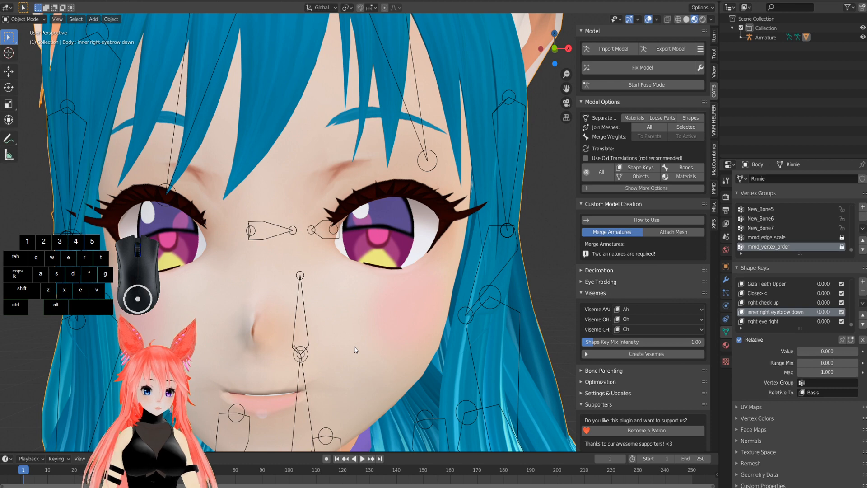
scroll(462, 253, down, 2)
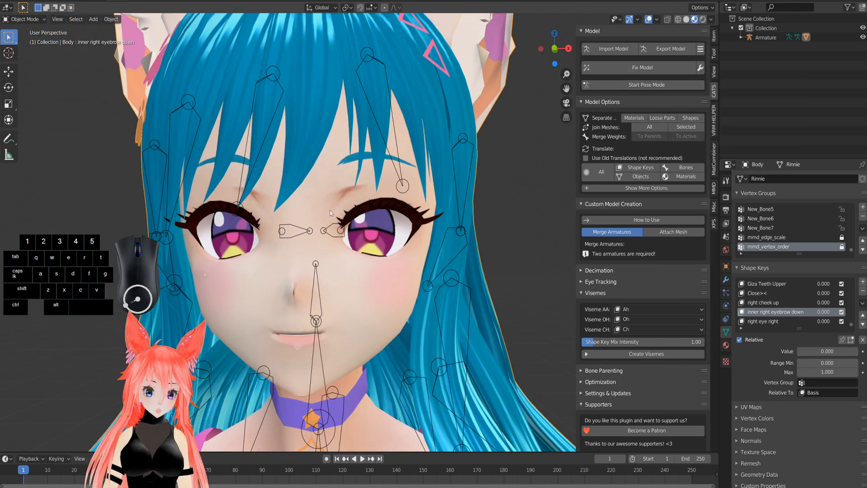
Step: Export the model with CATS as an FBX named "Rinnie 2 test" in the Rinnie folder on the Desktop
click(670, 49)
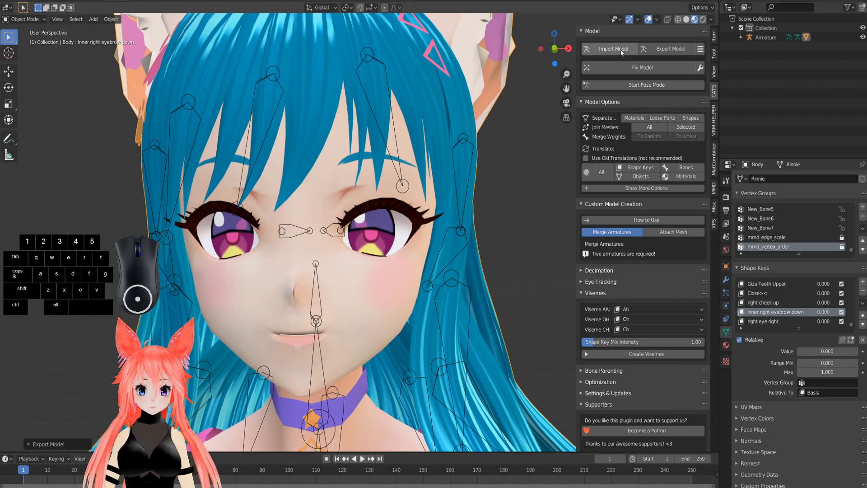
click(654, 47)
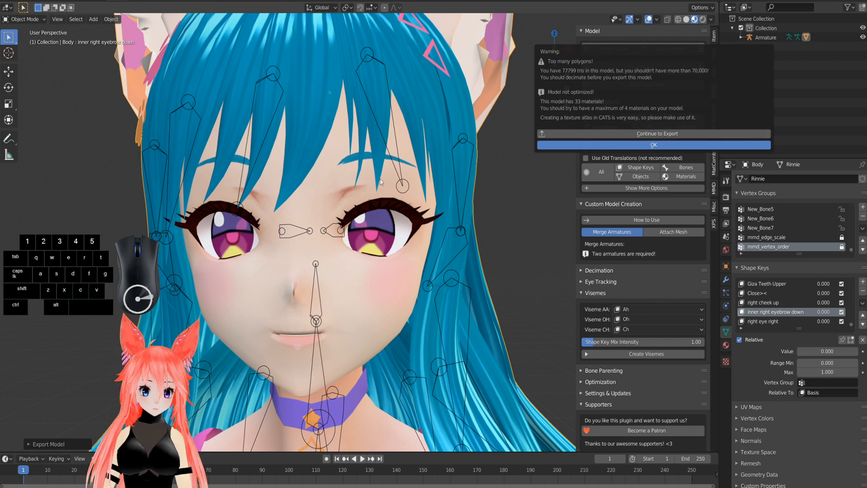
click(654, 145)
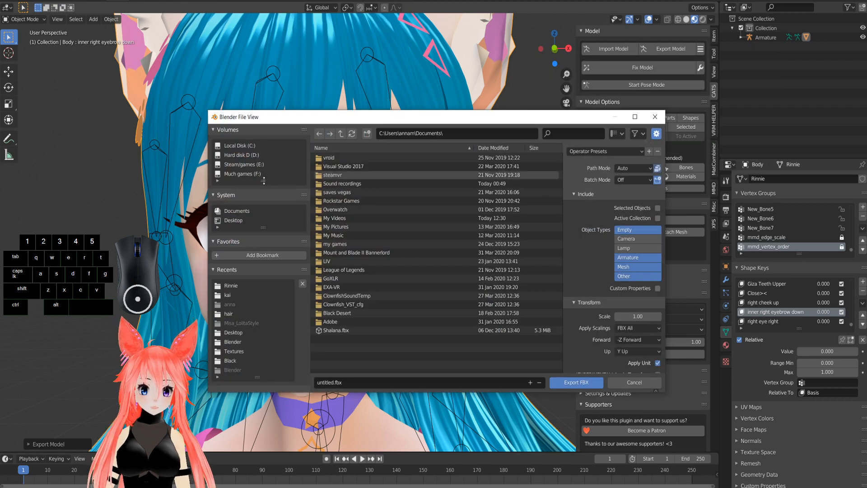
click(231, 285)
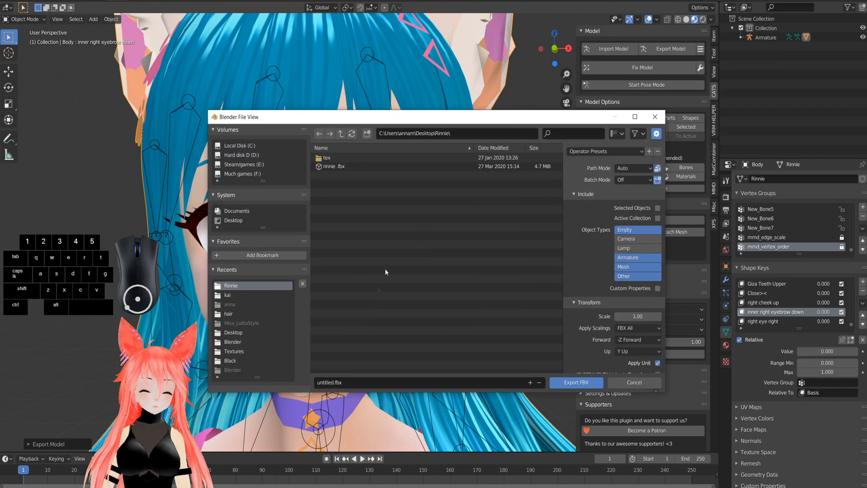
click(364, 383)
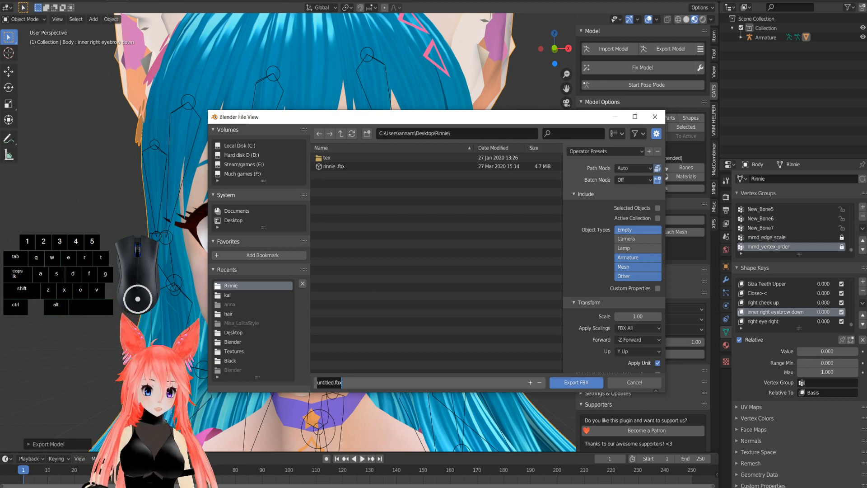
text(Rinnie 2)
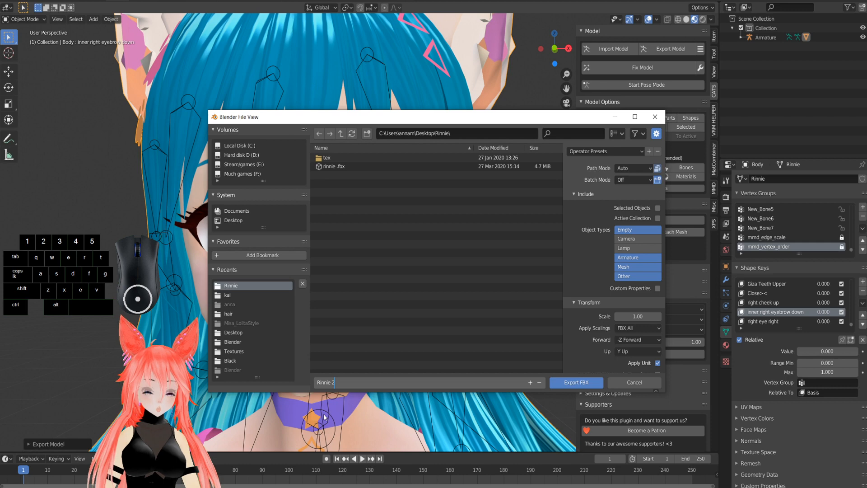
text( test)
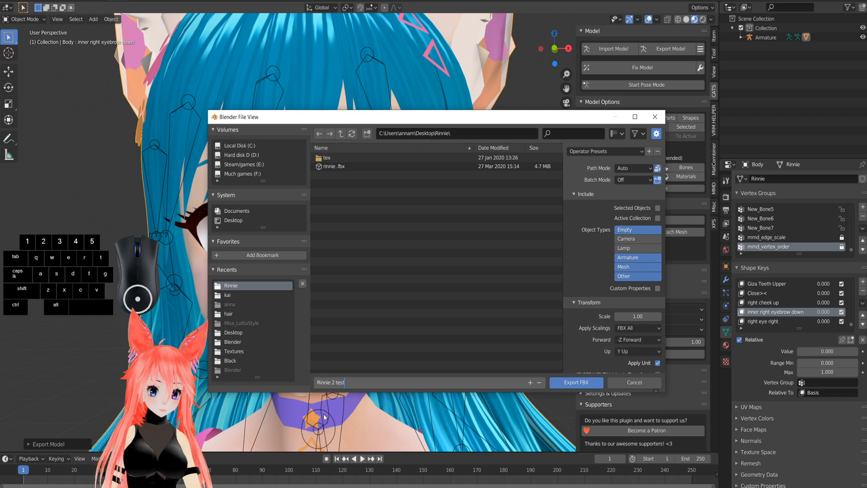
click(574, 383)
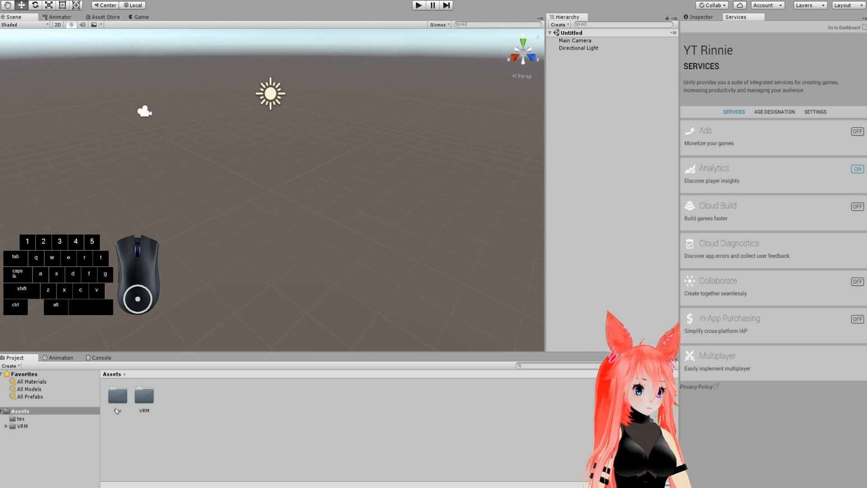
Step: In the Unity project, import the rinnie model into the Assets folder and place it in the scene
click(142, 411)
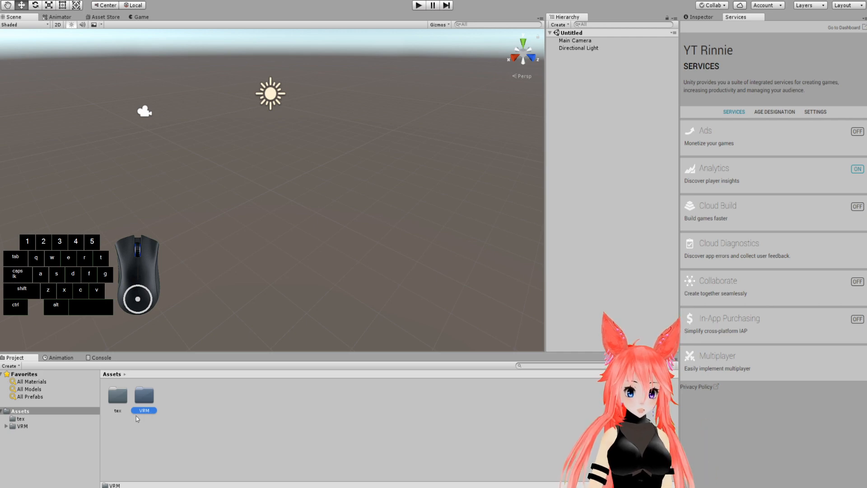
click(118, 402)
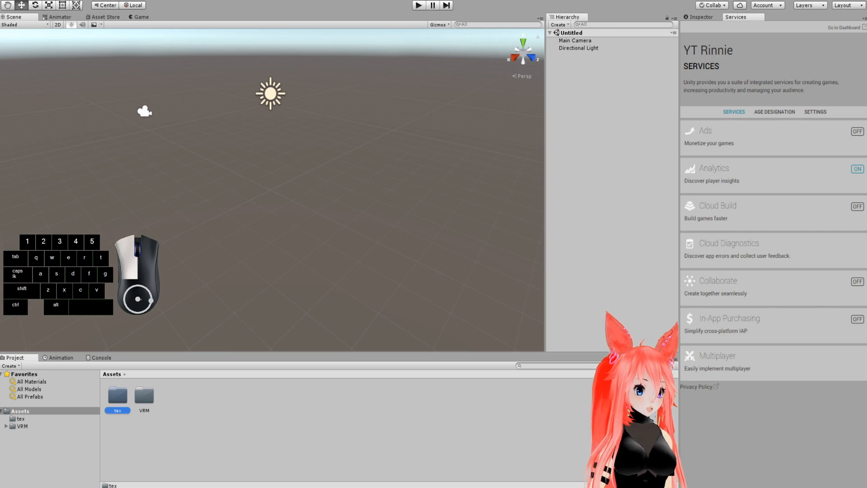
drag(186, 357, 204, 400)
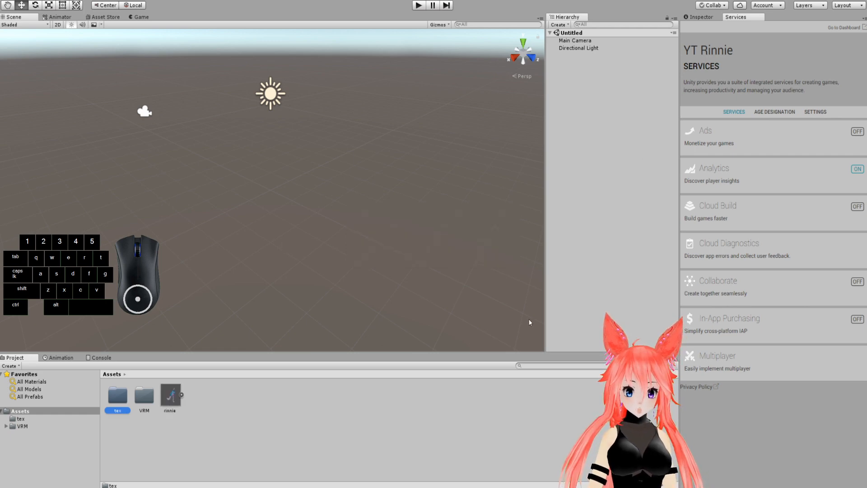
click(170, 401)
drag(171, 400, 306, 169)
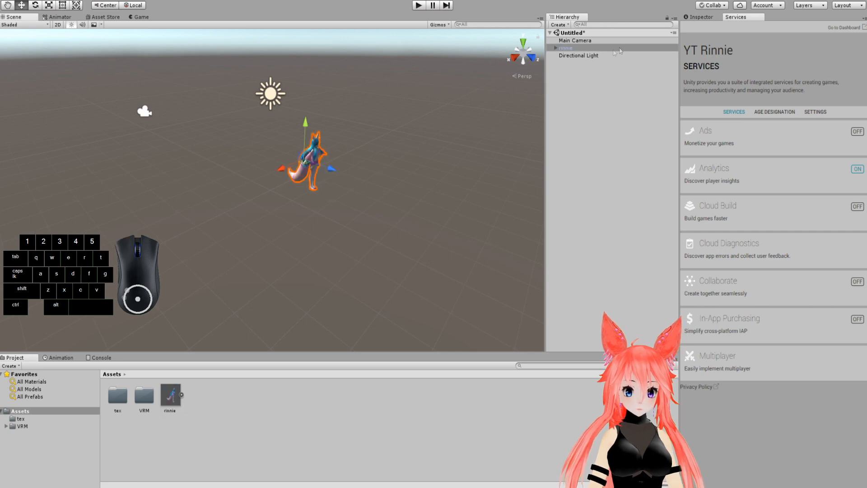
Step: Set the rinnie object's position to 0 on the X, Y and Z axes
click(700, 17)
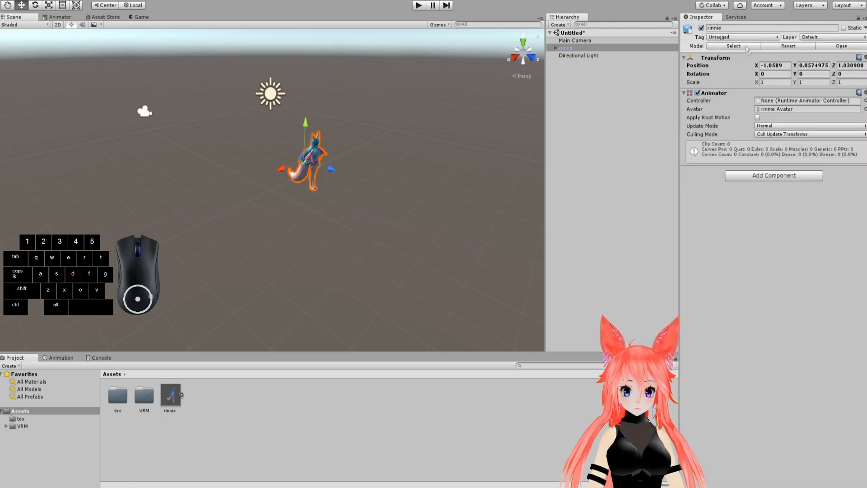
click(784, 65)
key(BackSpace)
click(820, 65)
key(BackSpace)
click(845, 66)
key(BackSpace)
Step: Examine the placed avatar's face and eyes close up from the front
scroll(321, 182, up, 7)
right_drag(321, 182, 247, 139)
shift+middle_drag(335, 174, 298, 160)
scroll(321, 188, up, 4)
scroll(299, 160, up, 3)
right_drag(296, 160, 250, 123)
shift+middle_drag(326, 171, 302, 189)
scroll(316, 181, up, 5)
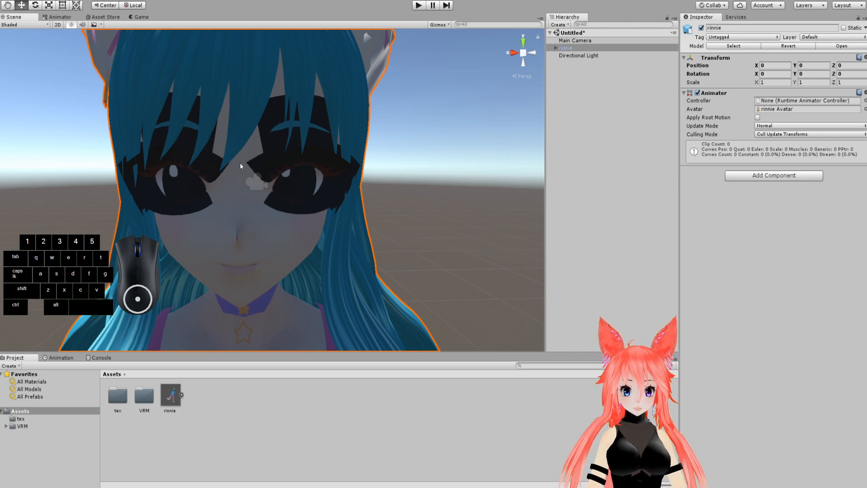
Step: Expand the rinnie model asset and inspect its embedded FaceEyelash material in the preview
click(170, 398)
click(182, 395)
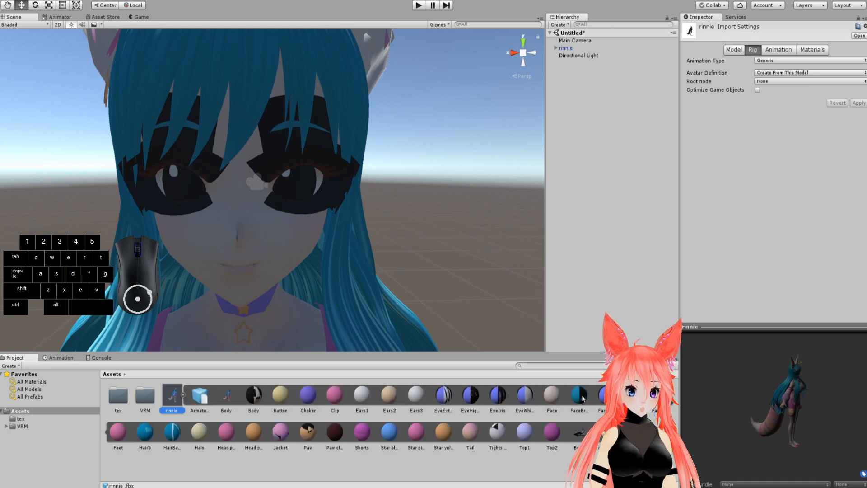
click(603, 395)
drag(749, 403, 786, 414)
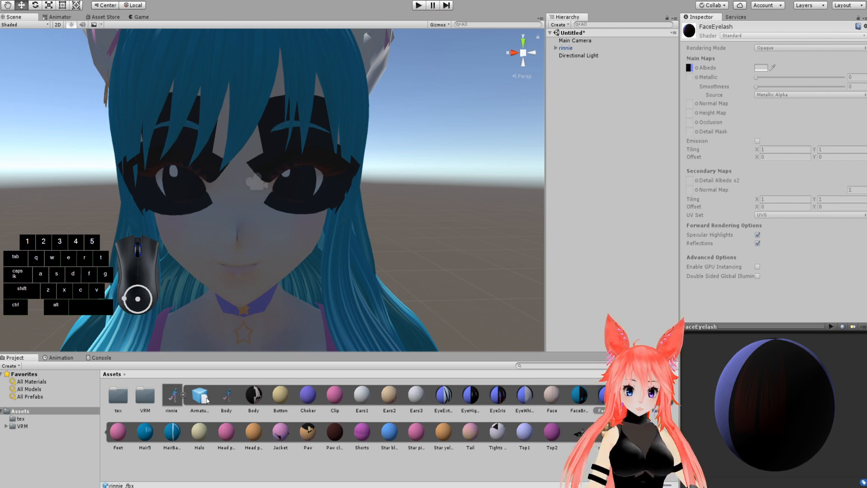
Step: Extract the rinnie model's embedded materials into a new folder named "mats" inside Assets
click(172, 396)
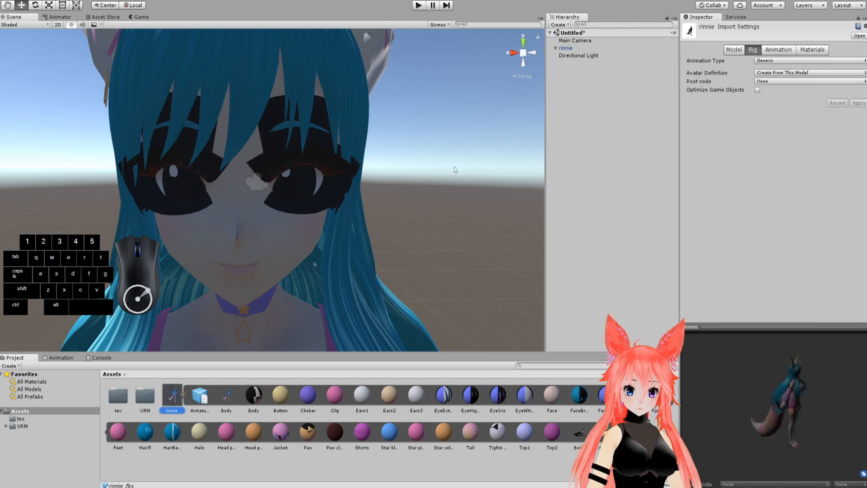
click(811, 50)
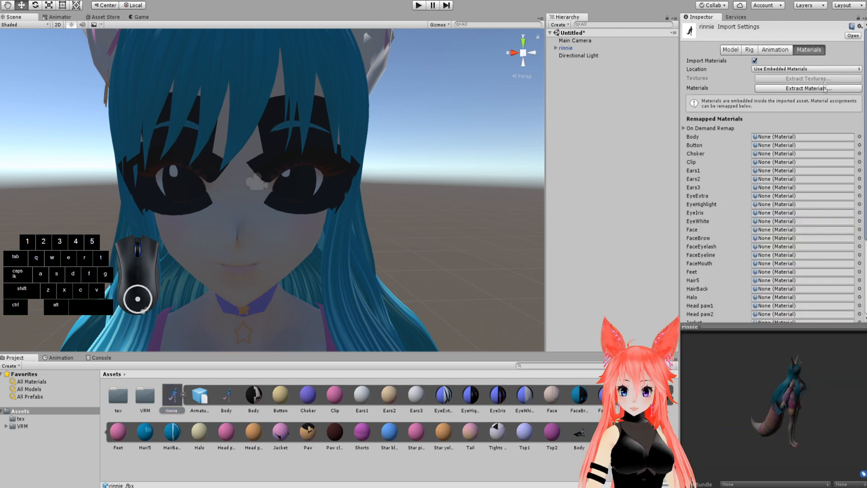
click(802, 88)
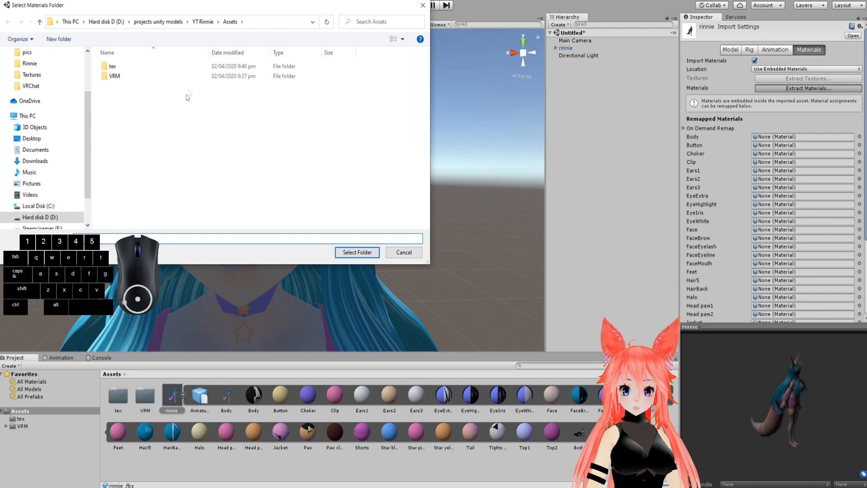
right_click(142, 137)
mouse_move(108, 234)
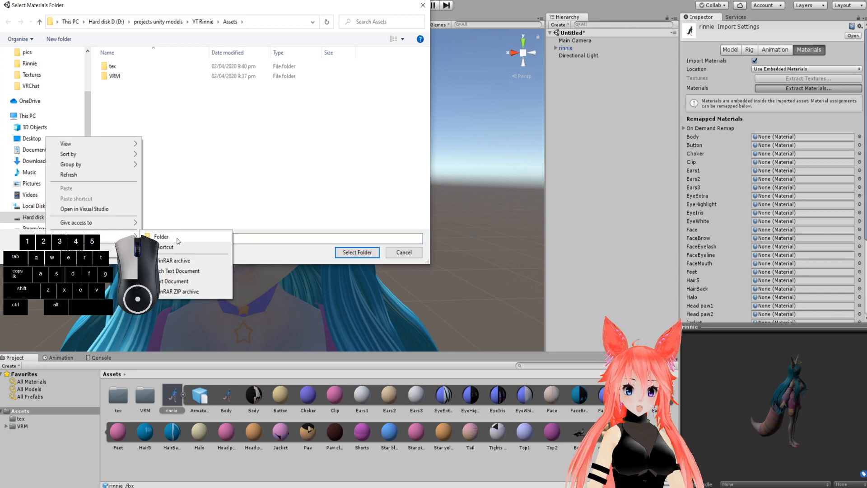
click(177, 241)
text(mats)
key(Return)
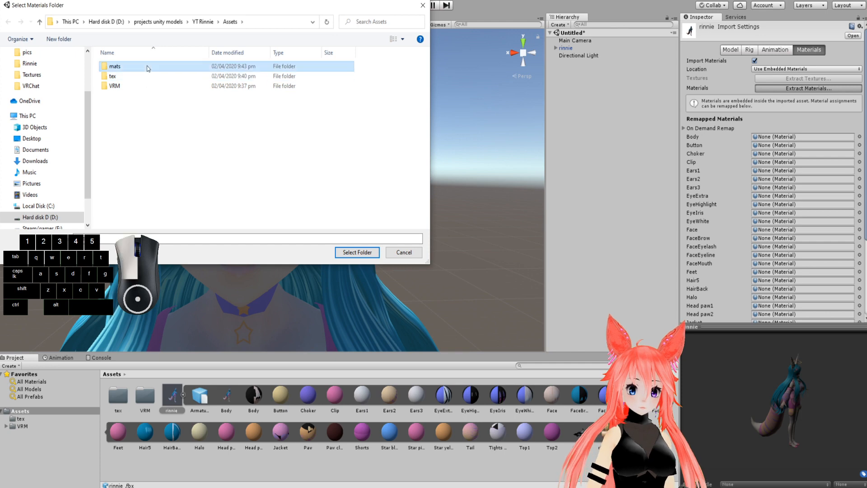
double_click(146, 69)
click(357, 252)
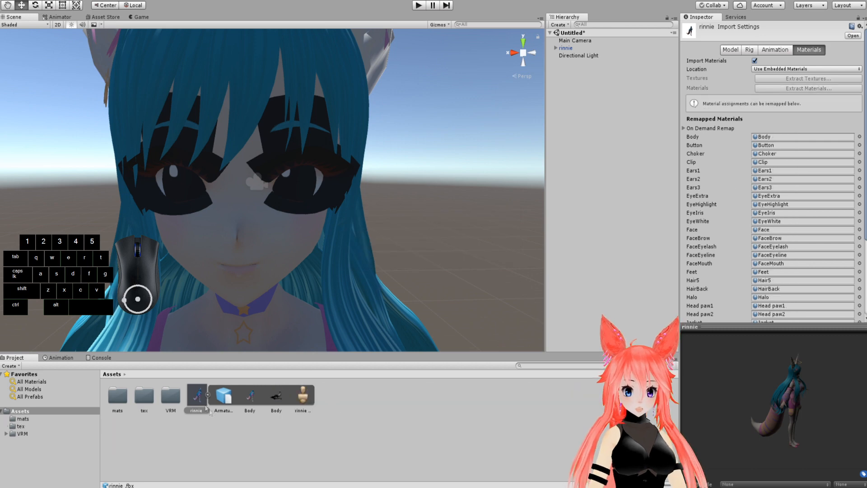
Step: Select all materials in the mats folder, from Body to Top2, and change their shader to VRM/MToon
click(121, 399)
double_click(121, 399)
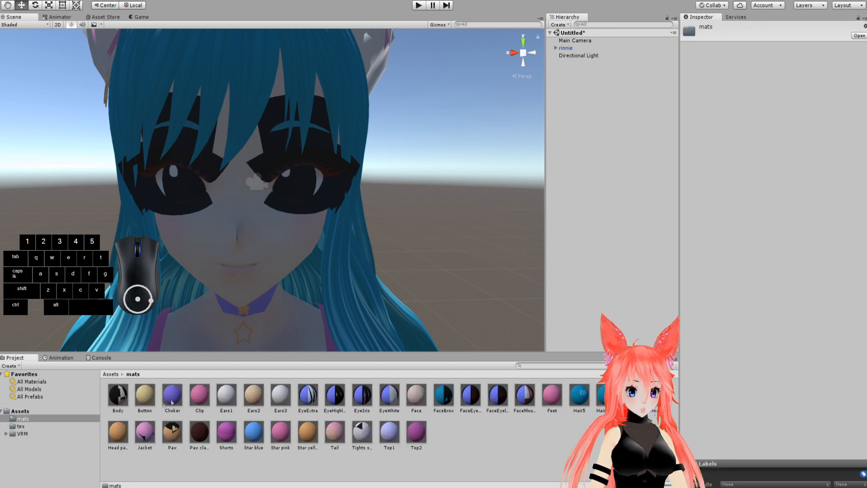
click(119, 396)
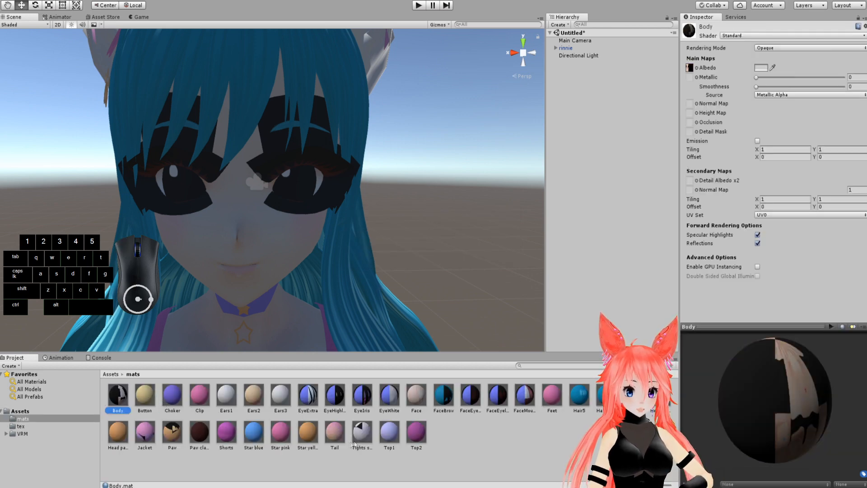
shift+click(415, 432)
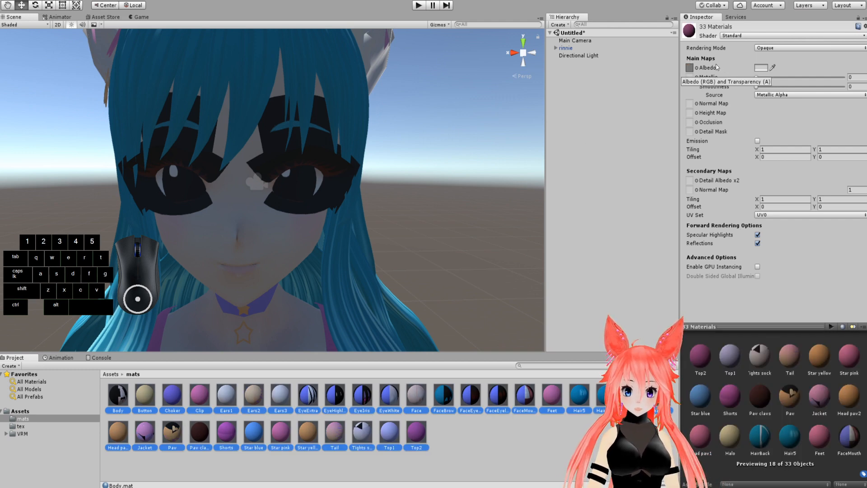
click(733, 36)
mouse_move(750, 110)
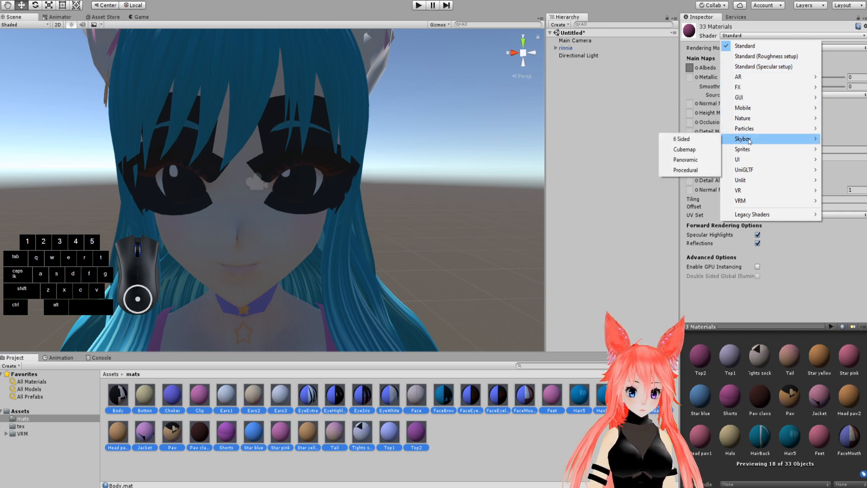
mouse_move(751, 164)
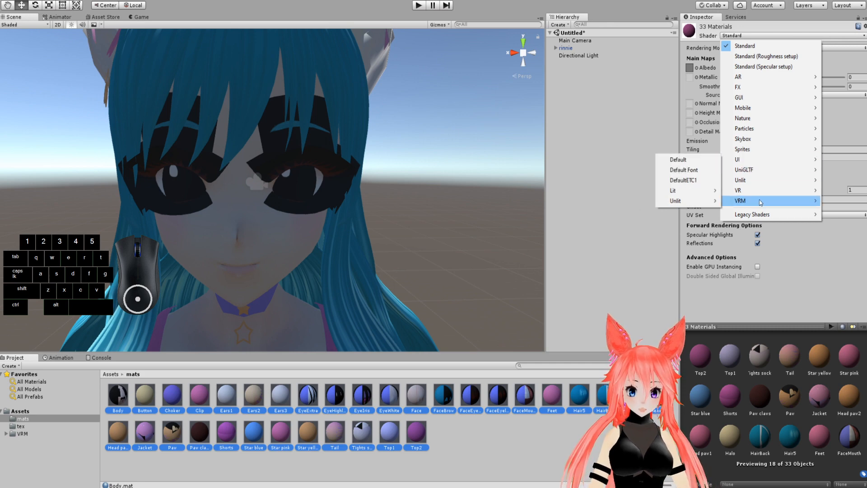
mouse_move(747, 138)
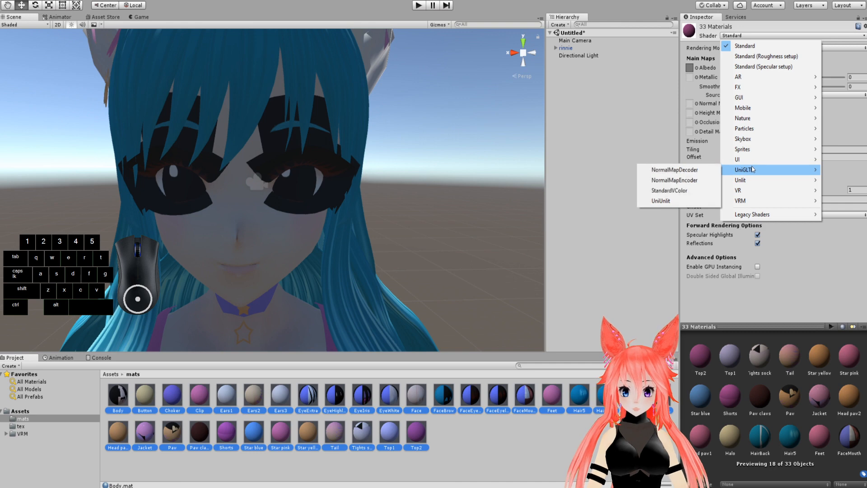
mouse_move(752, 205)
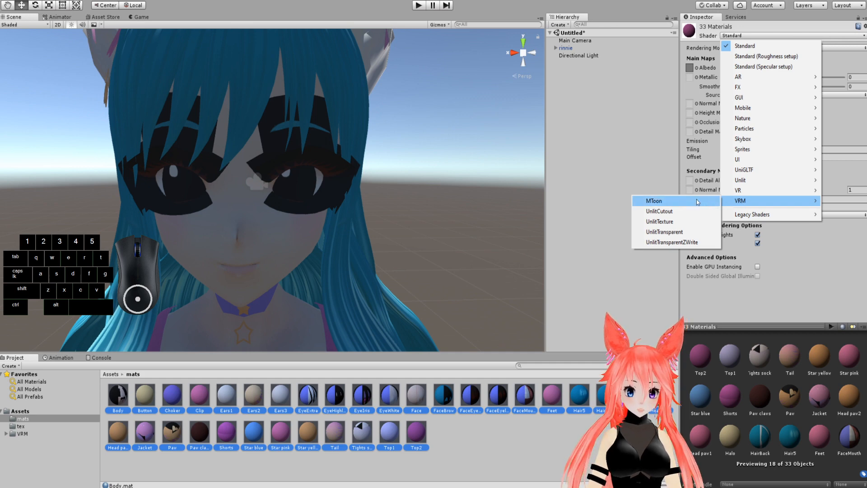
click(666, 201)
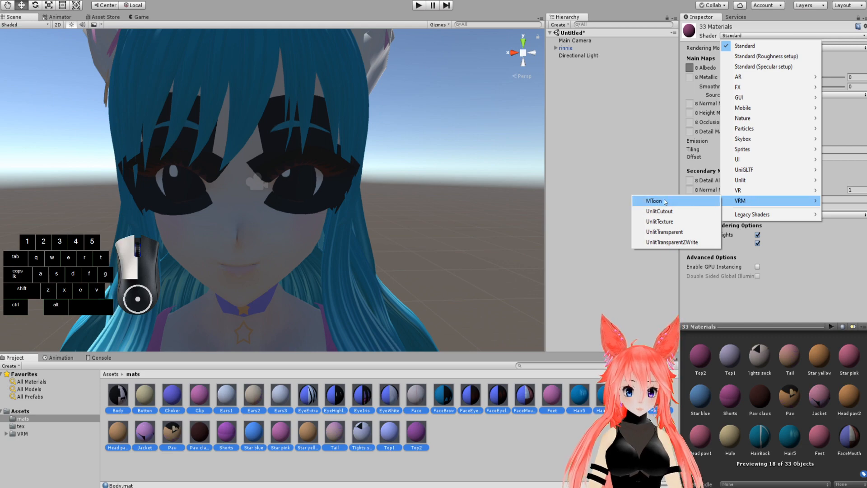
Step: Set the selected materials' Rendering Type to Cutout and check the avatar's eyes up close
scroll(483, 174, down, 4)
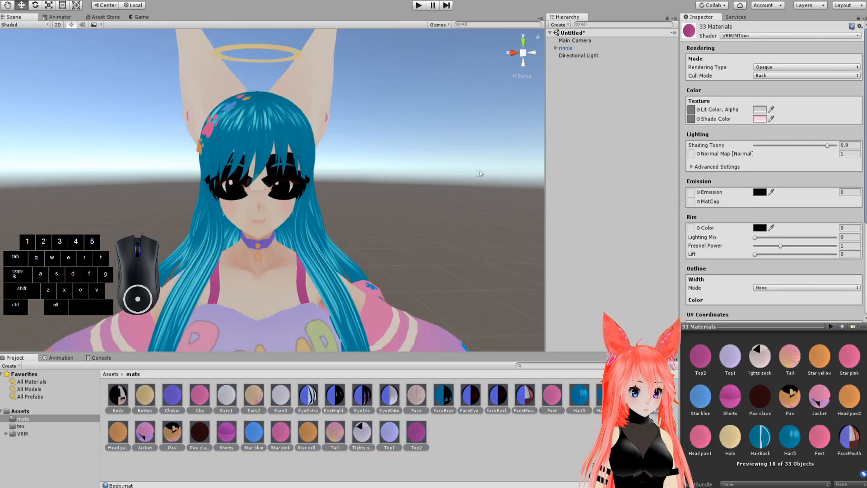
scroll(474, 172, up, 1)
mouse_move(453, 173)
shift+middle_down()
mouse_move(498, 174)
mouse_move(457, 167)
mouse_move(464, 169)
shift+middle_up()
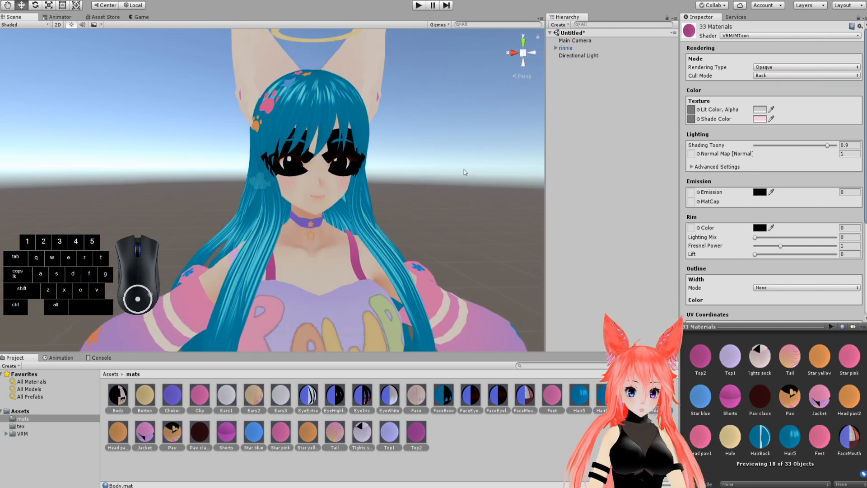
click(765, 68)
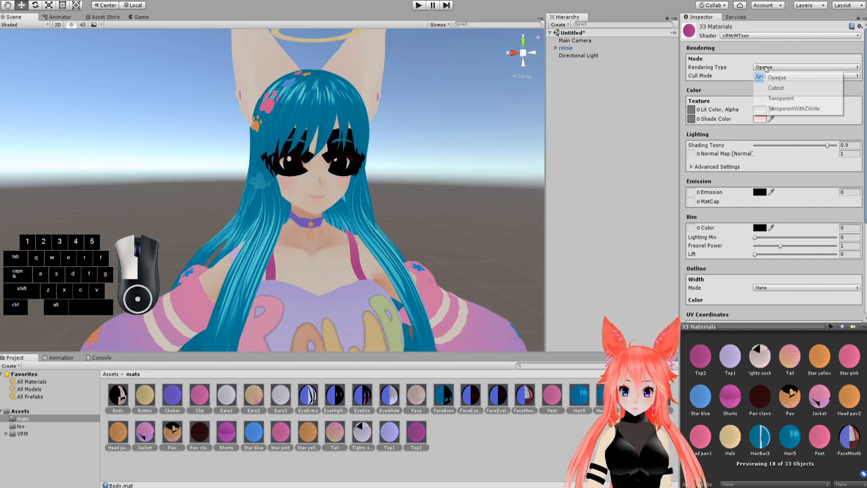
click(773, 88)
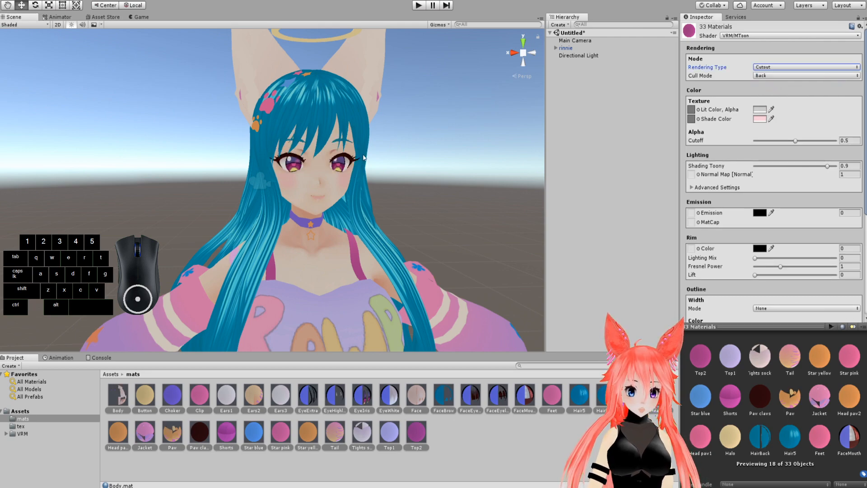
scroll(345, 155, up, 5)
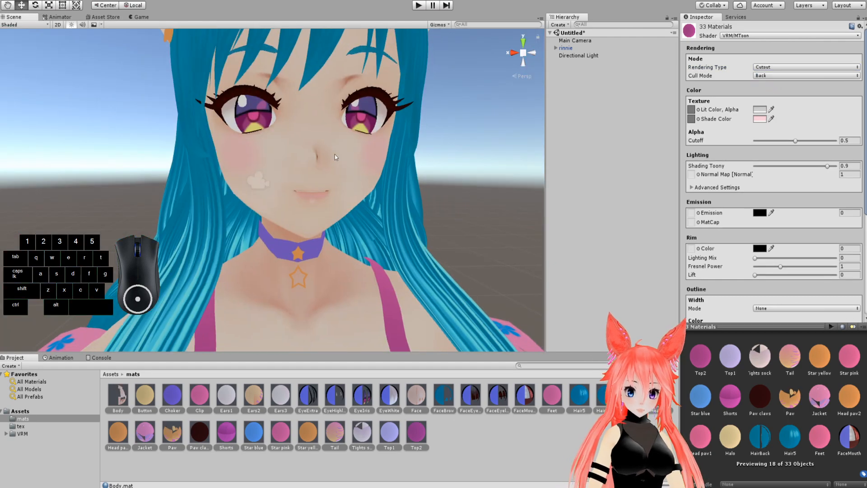
Step: Examine the avatar from the front, side and back for jacket, hair and ear surfaces missing on their inner side
scroll(335, 155, down, 5)
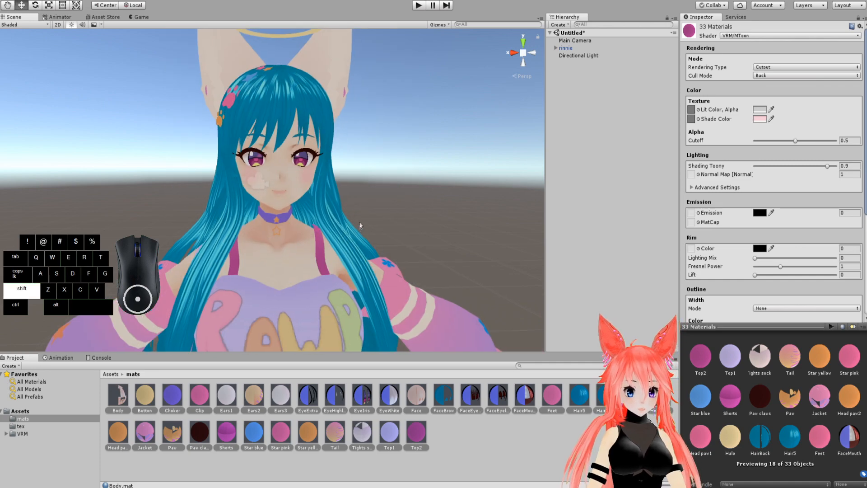
shift+middle_drag(360, 224, 359, 199)
alt+drag(360, 199, 421, 186)
middle_drag(402, 188, 338, 204)
right_drag(337, 203, 245, 204)
middle_drag(245, 205, 280, 215)
right_drag(280, 215, 397, 221)
middle_drag(397, 221, 503, 221)
right_drag(365, 230, 428, 206)
middle_drag(428, 206, 456, 198)
right_drag(456, 198, 543, 203)
middle_drag(298, 194, 413, 186)
mouse_move(392, 200)
alt+mouse_down()
mouse_move(342, 201)
mouse_move(406, 191)
alt+mouse_up()
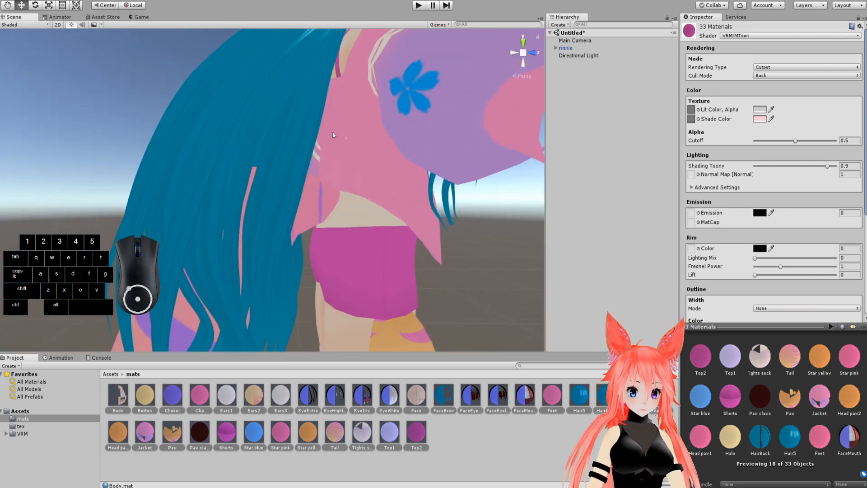
middle_drag(361, 161, 262, 176)
right_drag(262, 176, 211, 182)
middle_drag(343, 182, 235, 174)
scroll(234, 174, down, 4)
right_drag(235, 174, 221, 178)
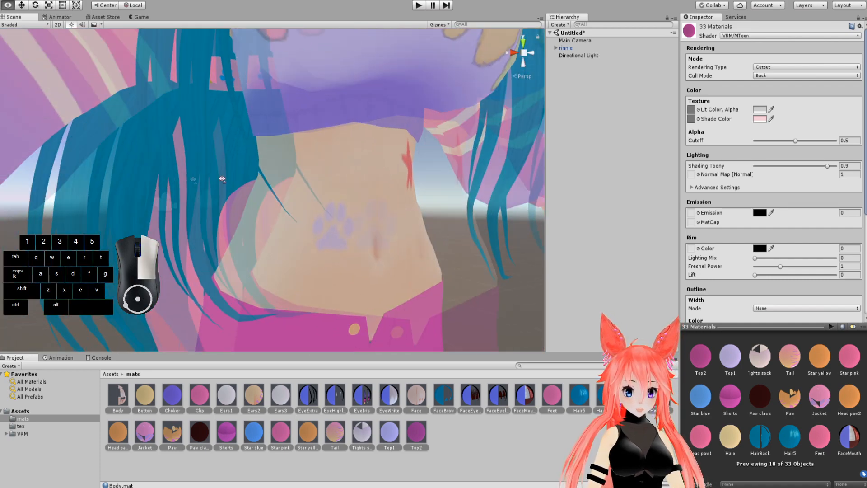
scroll(219, 179, up, 3)
middle_drag(219, 179, 199, 203)
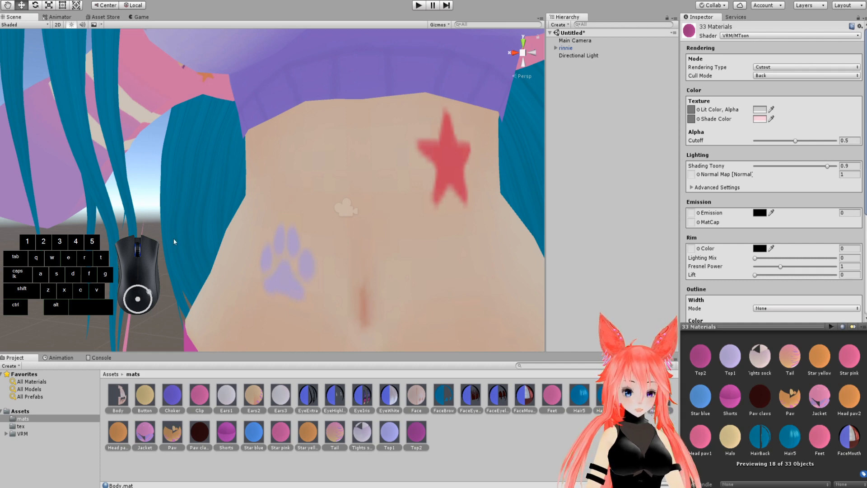
Step: Set the Cull Mode of the 33 selected materials to Off
scroll(769, 90, down, 5)
scroll(768, 136, up, 5)
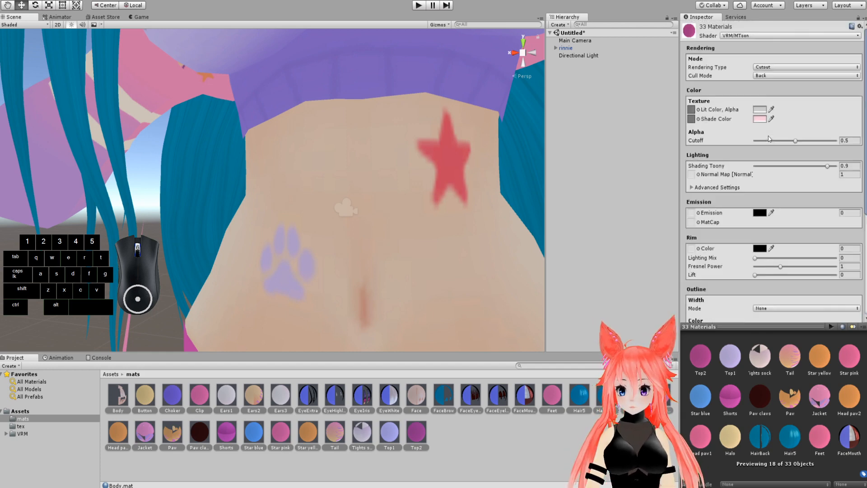
click(762, 76)
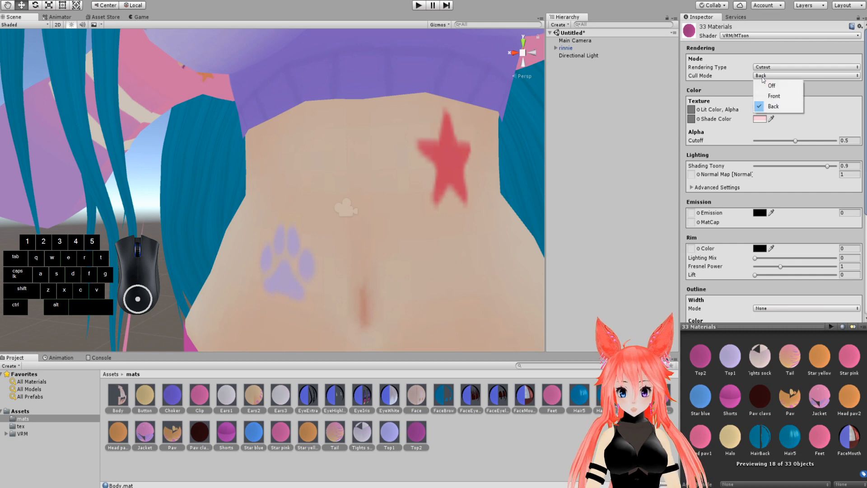
click(775, 85)
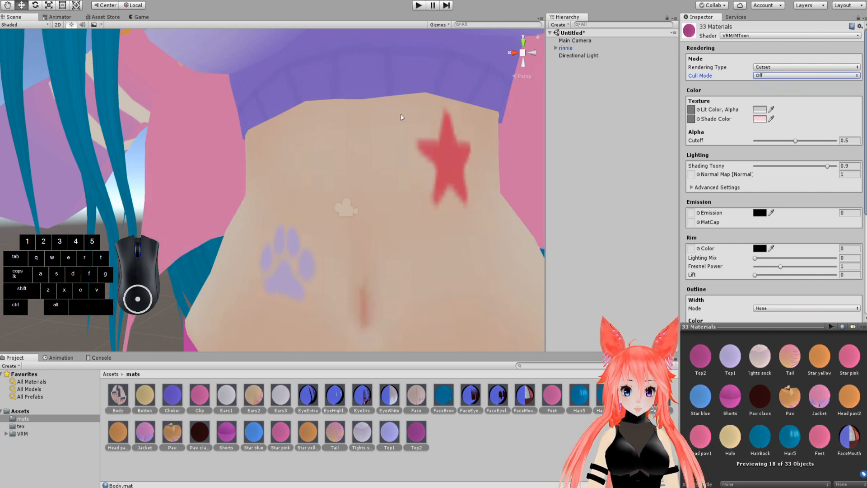
Step: Examine the inner surfaces of the avatar's jacket, hair and ears with culling turned off
scroll(400, 116, down, 3)
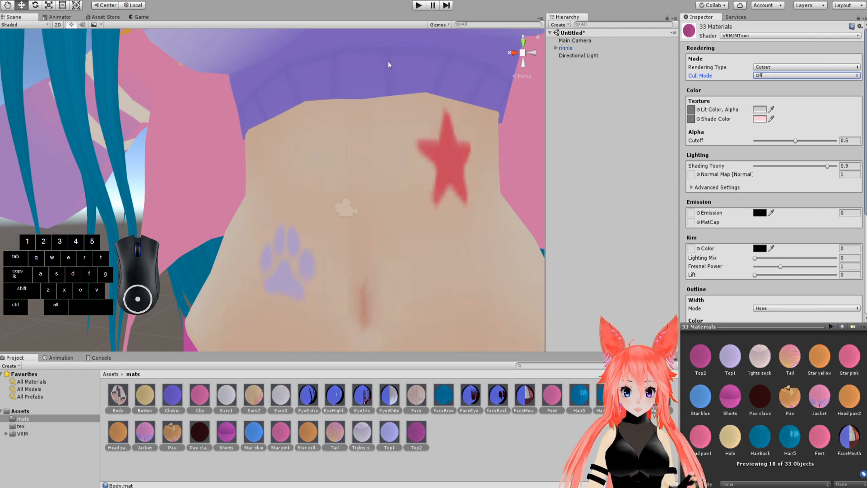
scroll(287, 137, down, 5)
middle_drag(299, 145, 308, 158)
scroll(307, 158, up, 3)
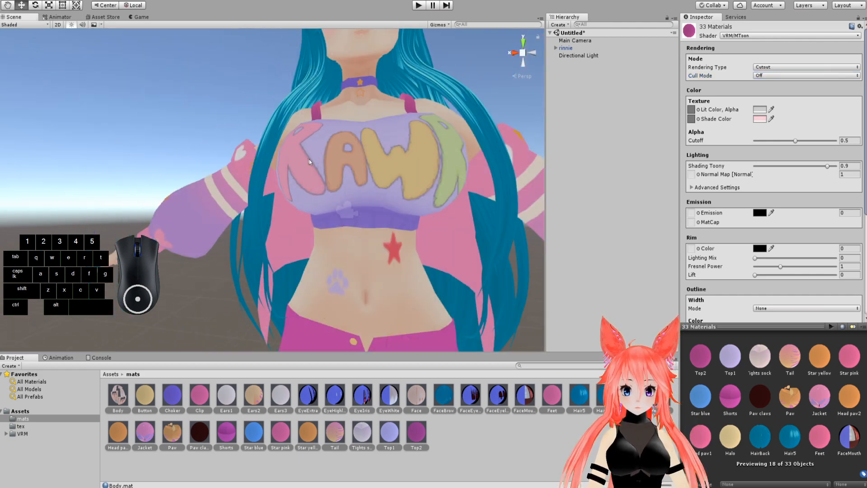
right_drag(308, 158, 358, 179)
middle_drag(358, 180, 331, 201)
scroll(278, 177, up, 3)
scroll(349, 170, down, 5)
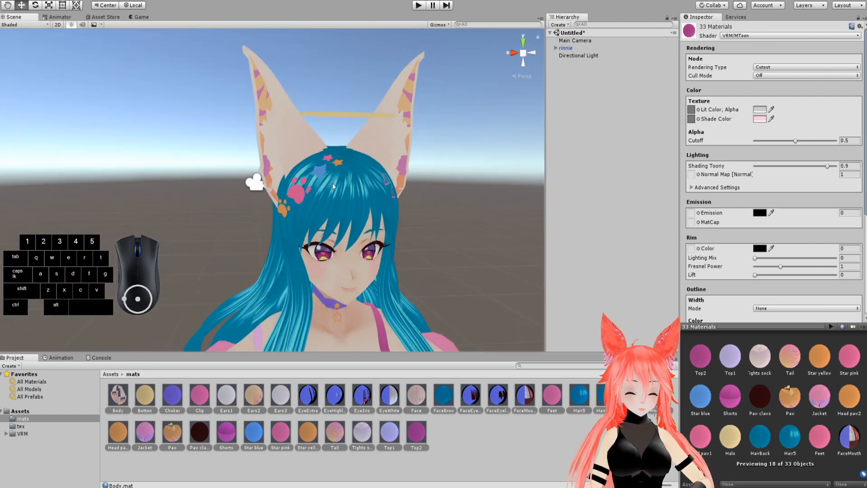
scroll(329, 194, up, 6)
mouse_move(328, 189)
middle_down()
mouse_move(320, 199)
mouse_move(329, 172)
mouse_move(327, 206)
mouse_move(331, 184)
middle_up()
scroll(322, 200, down, 6)
Step: Select all materials from Body to Top2 and brighten their Lit Color to full white
click(575, 99)
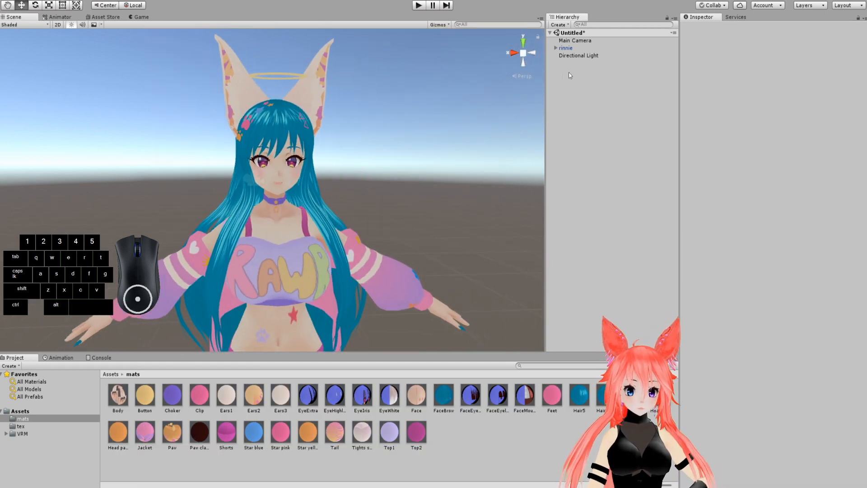
click(118, 395)
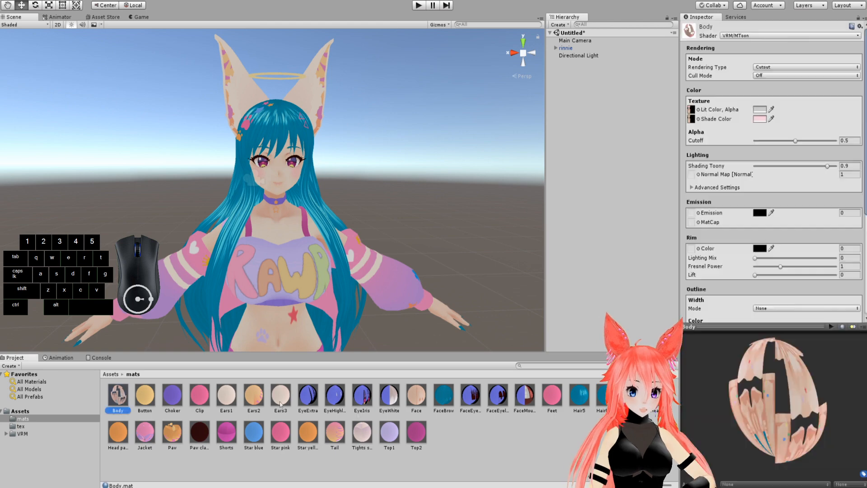
shift+click(416, 432)
click(759, 111)
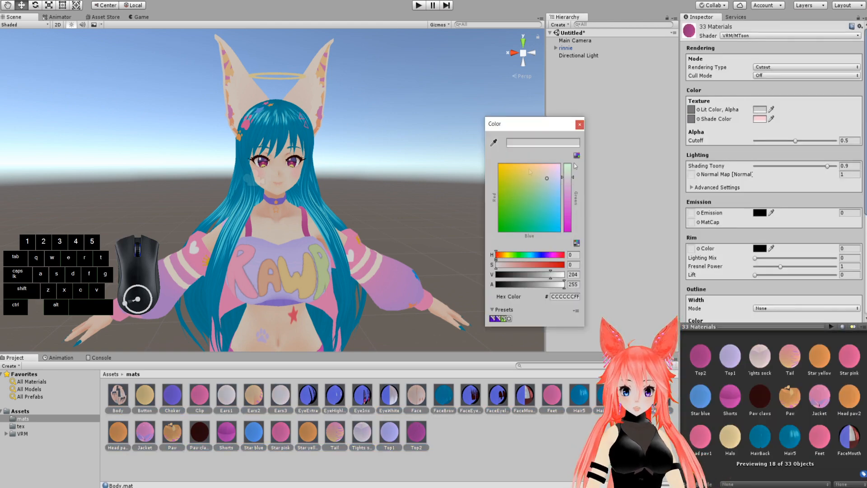
drag(552, 275, 572, 274)
click(383, 214)
Step: Examine the avatar's face, hair and full body under the white lit color
scroll(361, 208, up, 8)
scroll(265, 181, down, 8)
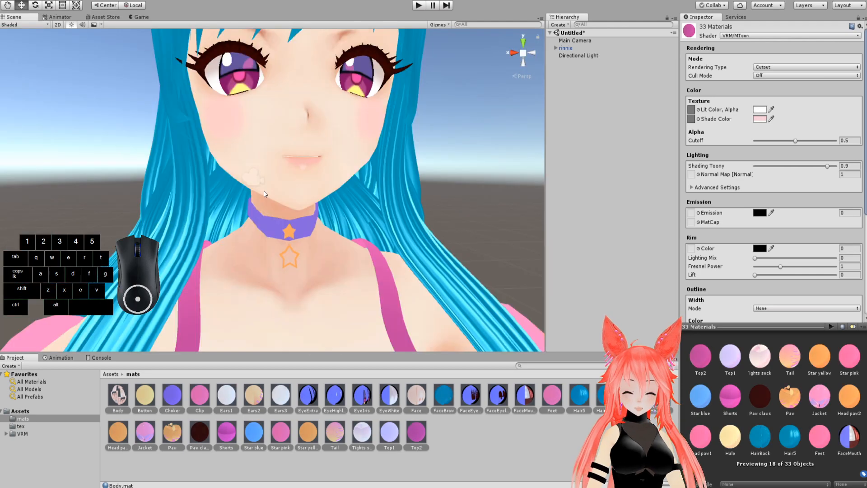
scroll(331, 252, down, 8)
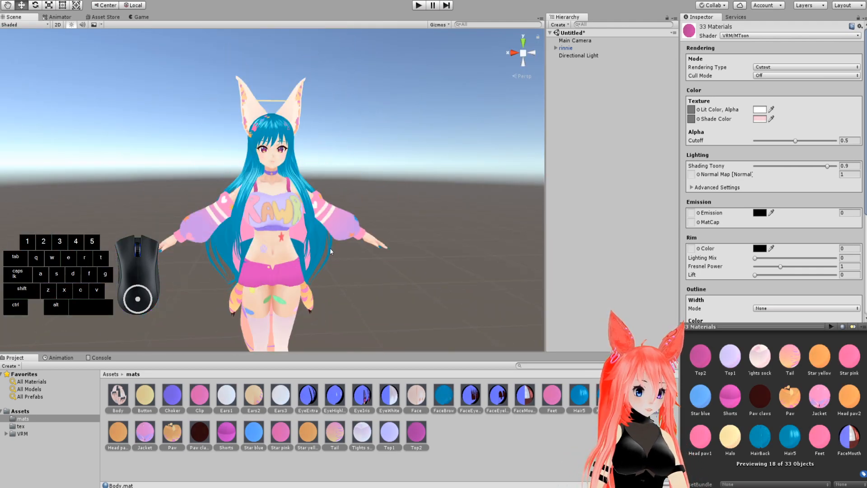
scroll(296, 230, up, 4)
shift+middle_drag(280, 199, 327, 281)
scroll(316, 239, up, 8)
scroll(335, 252, down, 3)
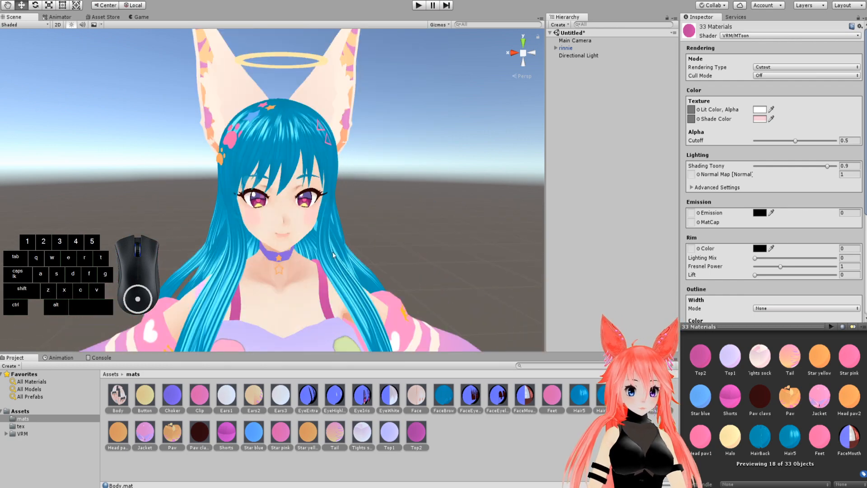
Step: Set the rig Animation Type of the rinnie model in the Assets folder to Humanoid and apply it
click(566, 47)
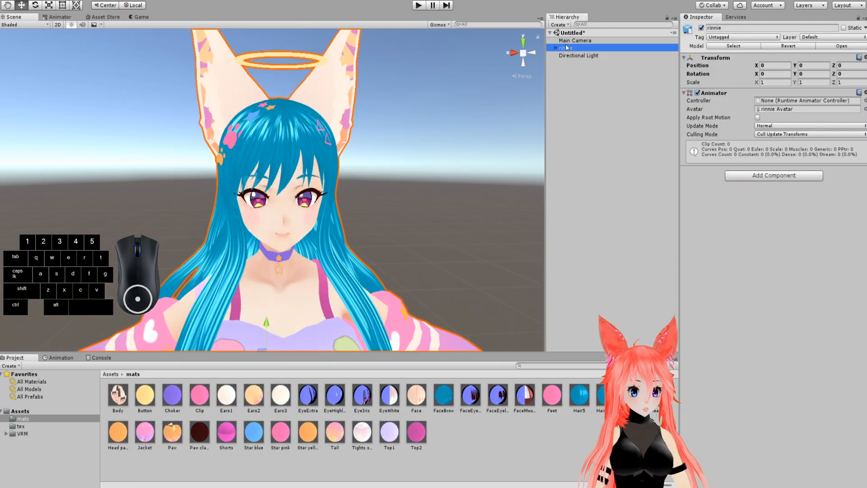
click(110, 374)
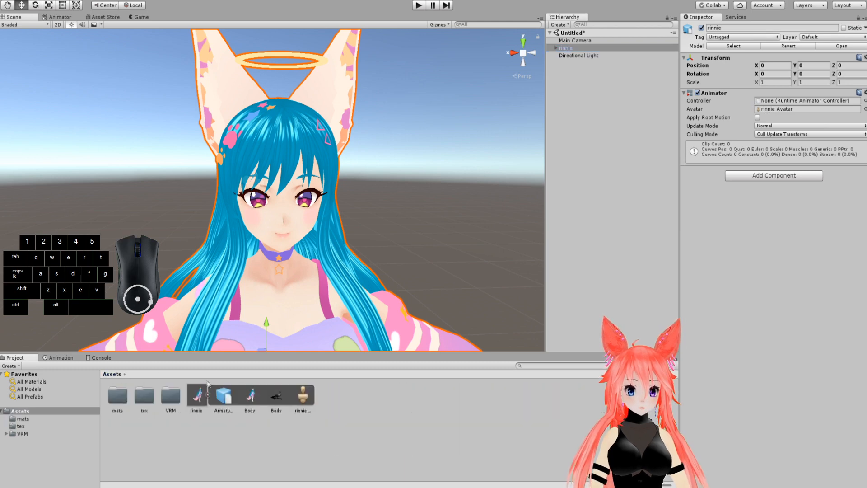
click(196, 396)
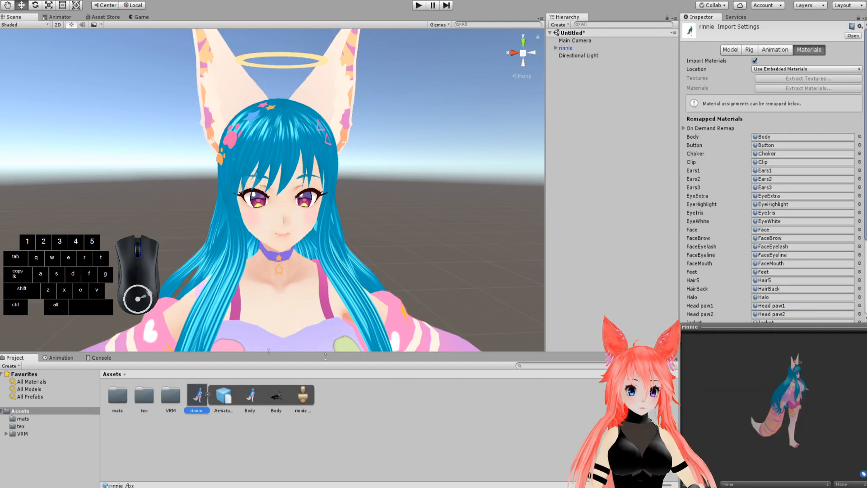
click(748, 51)
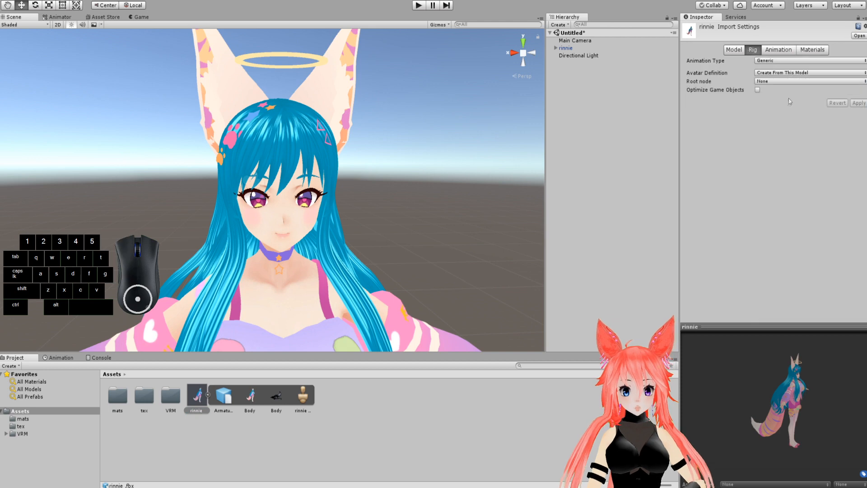
click(781, 61)
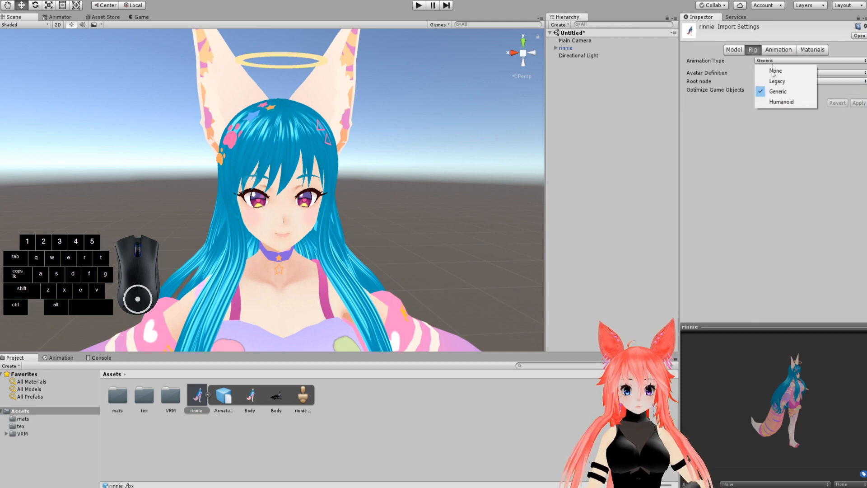
click(781, 102)
click(858, 118)
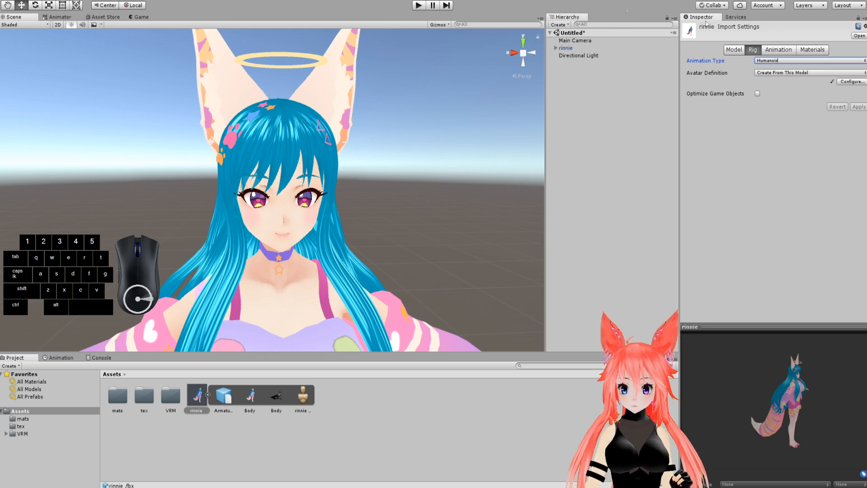
Step: Start configuring the humanoid avatar, saving the modified scene in Assets under the file name save
click(851, 82)
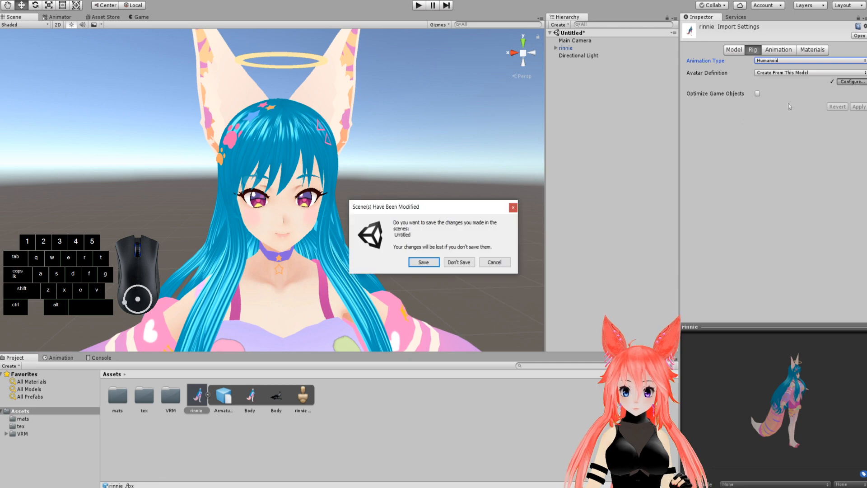
click(424, 263)
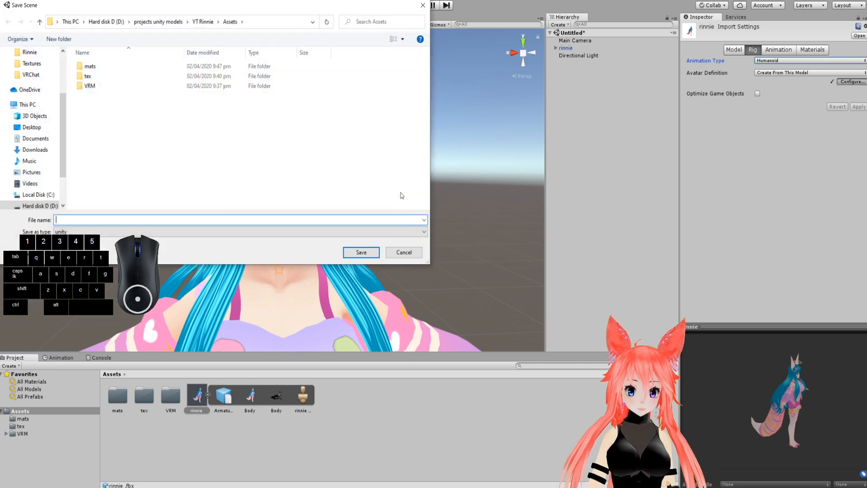
text(save)
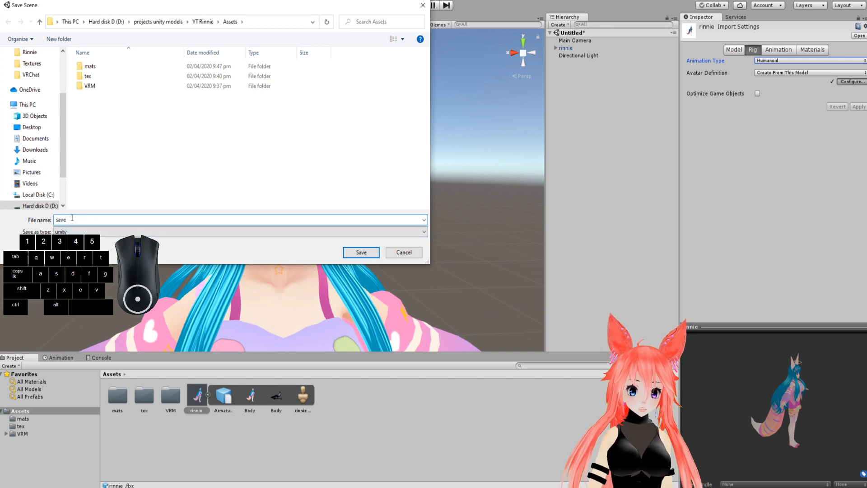
drag(66, 218, 57, 219)
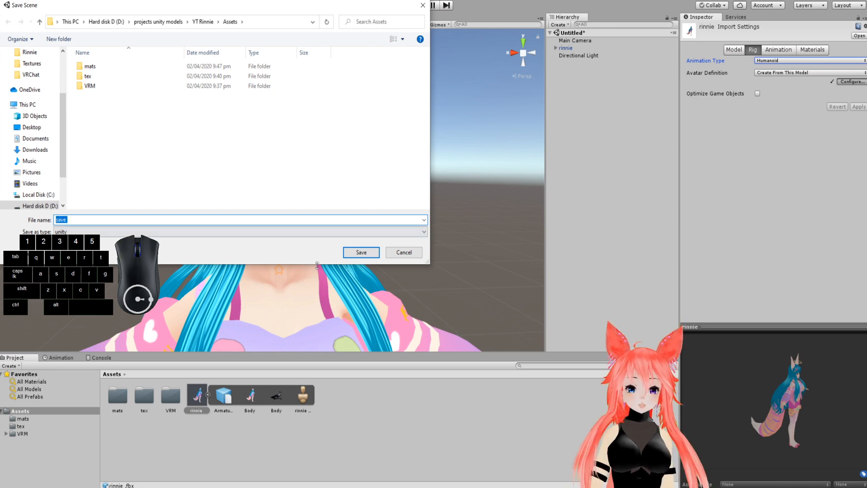
click(359, 251)
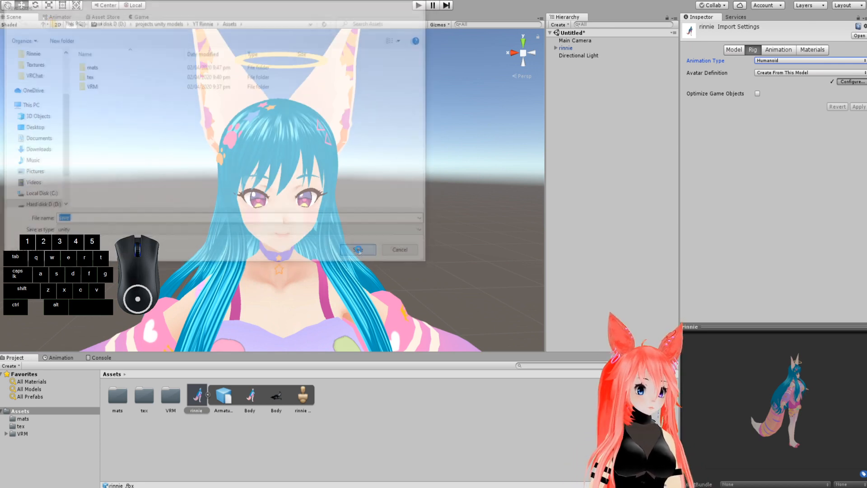
Step: Check the chest, spine and right upper leg bones in the avatar's body mapping
scroll(324, 222, up, 6)
scroll(302, 198, up, 8)
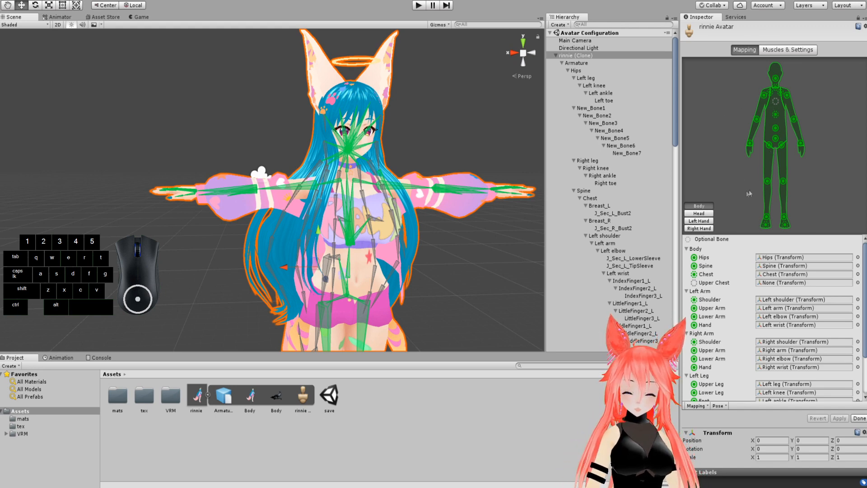
click(776, 116)
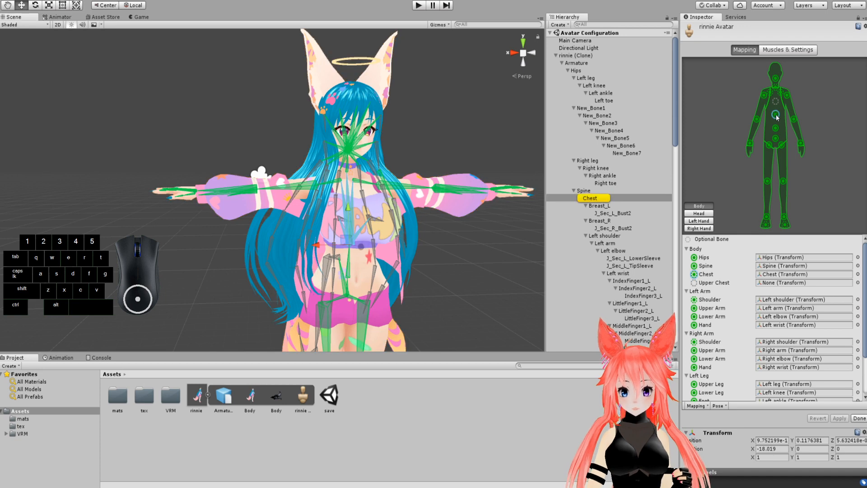
click(775, 128)
click(769, 146)
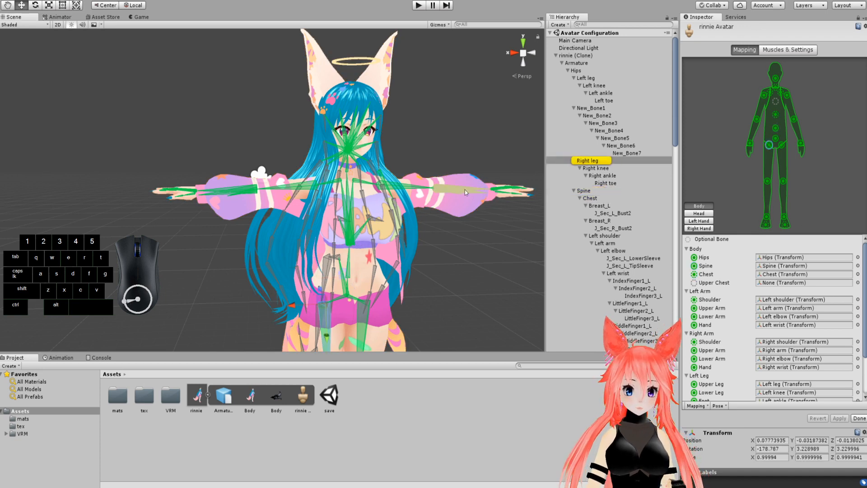
Step: Clear the hair joint assigned to the Jaw in the head mapping and apply the avatar configuration
click(699, 213)
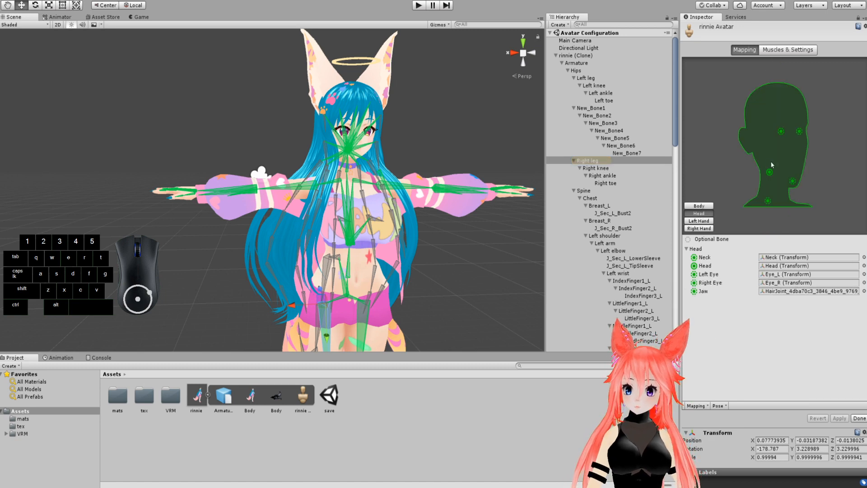
click(793, 181)
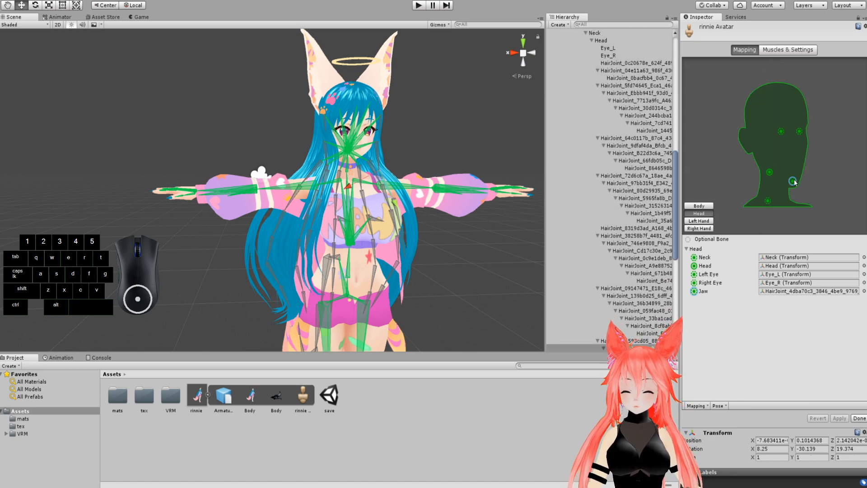
key(Delete)
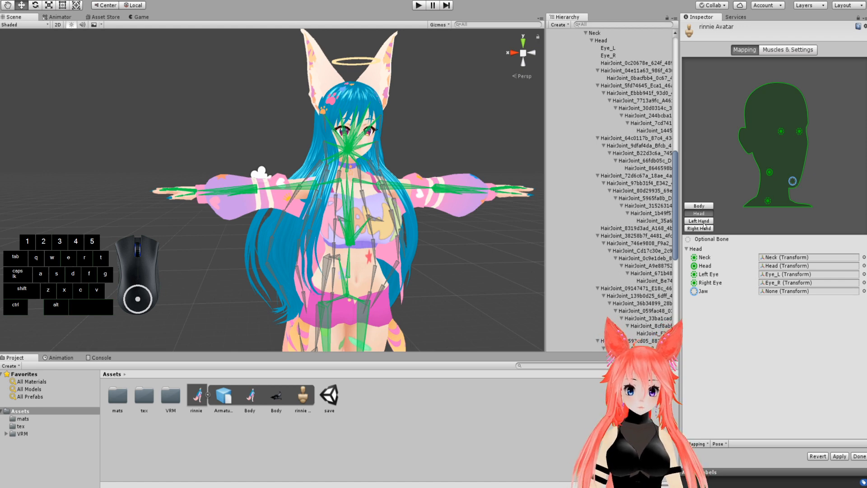
click(700, 206)
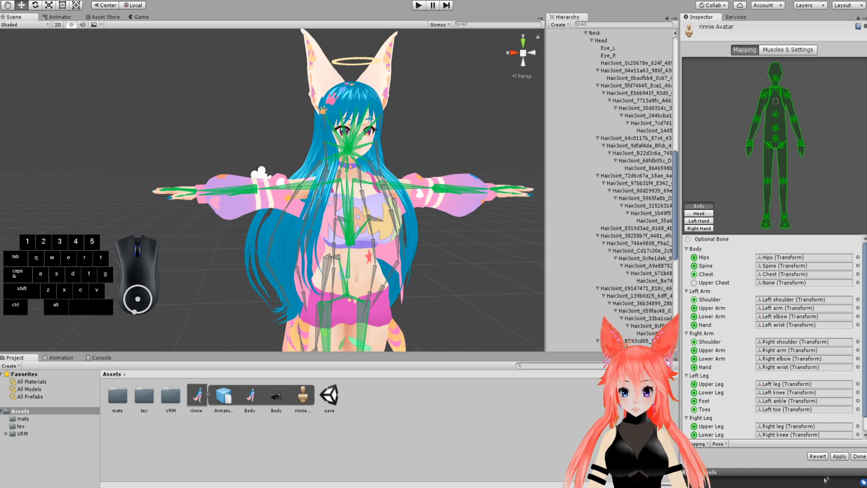
click(835, 457)
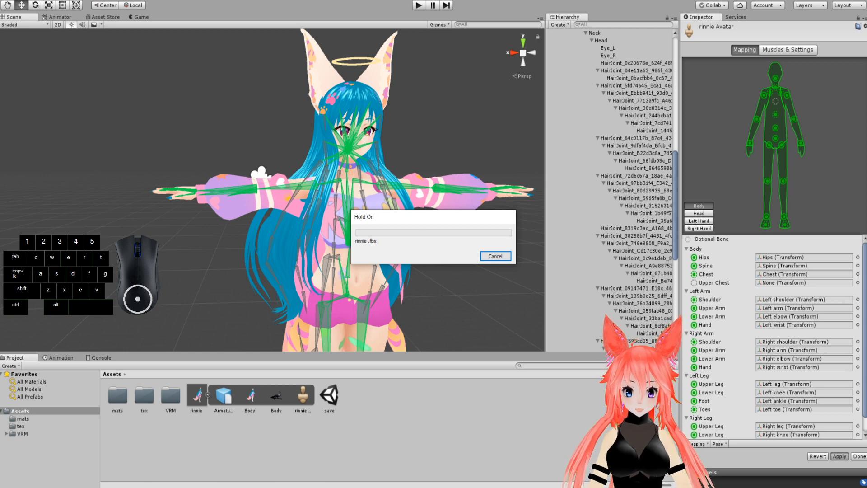
Step: Apply the avatar configuration and finish it, returning to the rinnie model's import settings
click(718, 445)
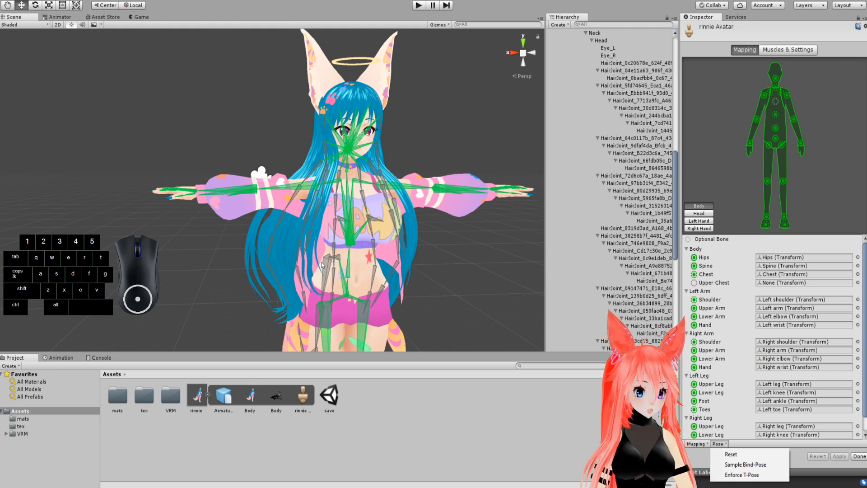
click(841, 458)
click(858, 457)
scroll(362, 271, down, 4)
scroll(372, 270, up, 6)
right_drag(362, 271, 349, 273)
mouse_move(348, 273)
middle_down()
mouse_move(319, 263)
mouse_move(340, 268)
middle_up()
scroll(318, 263, down, 3)
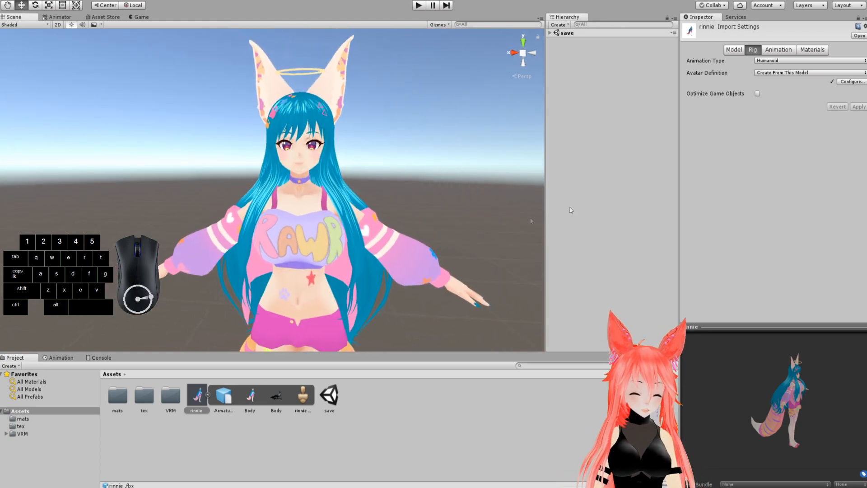
Step: Select the rinnie object in the save scene and start a UniVRM humanoid export for it
click(549, 33)
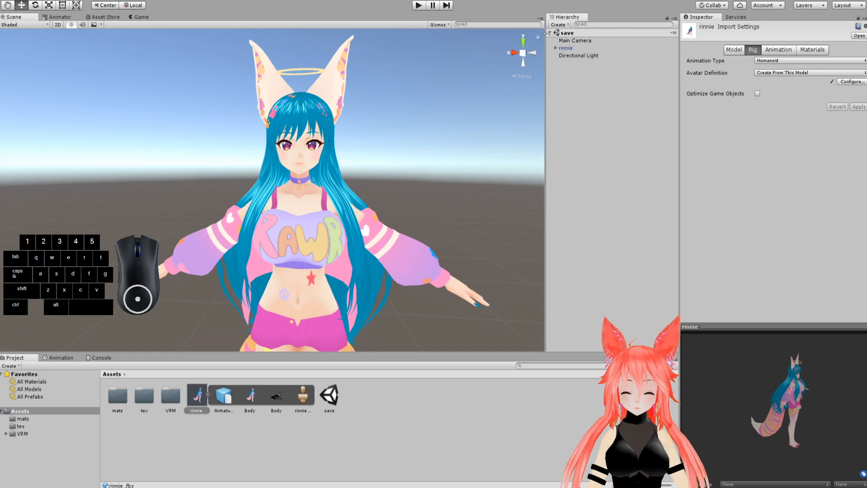
click(566, 48)
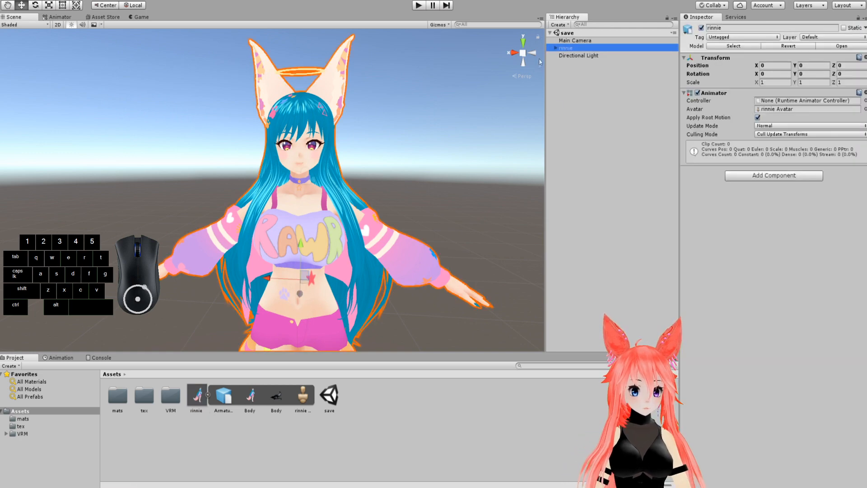
click(555, 48)
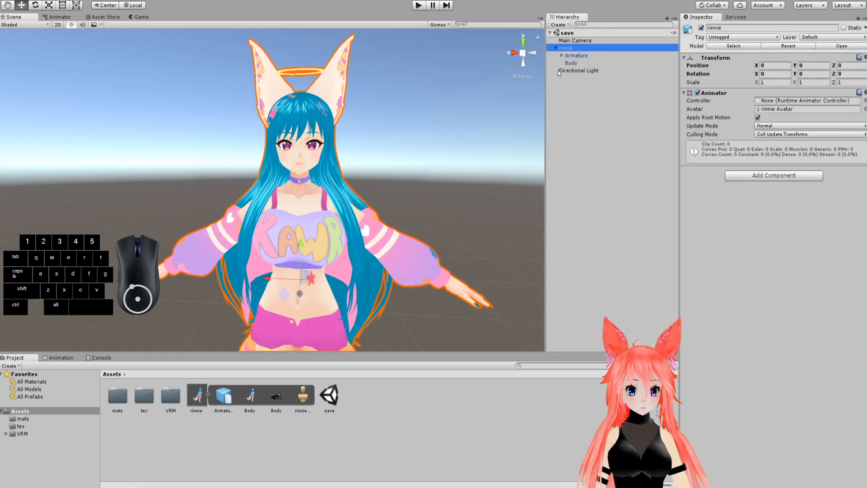
middle_drag(95, 196, 108, 193)
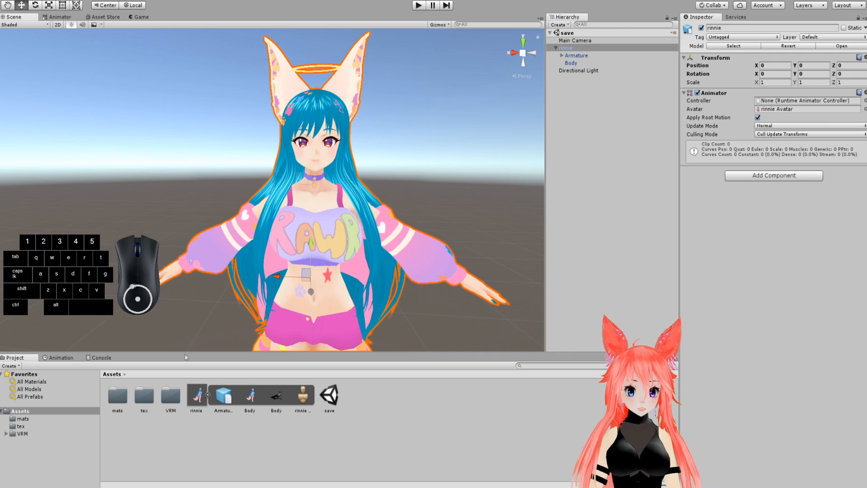
click(119, 0)
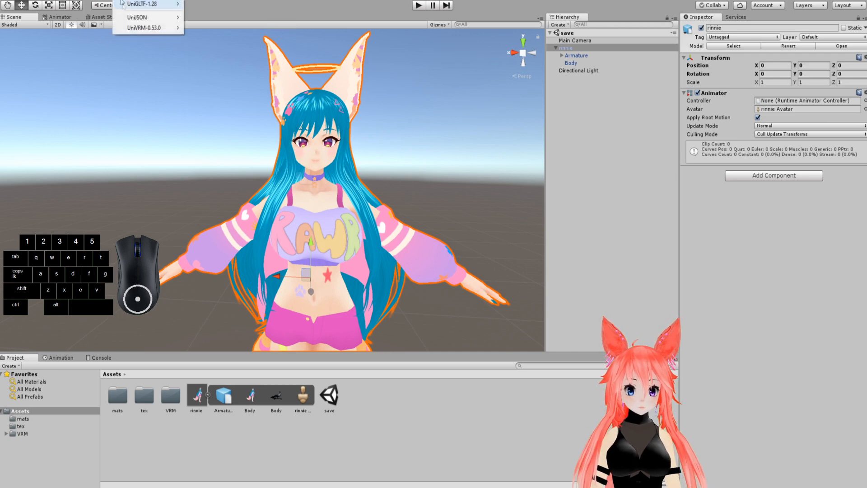
mouse_move(127, 31)
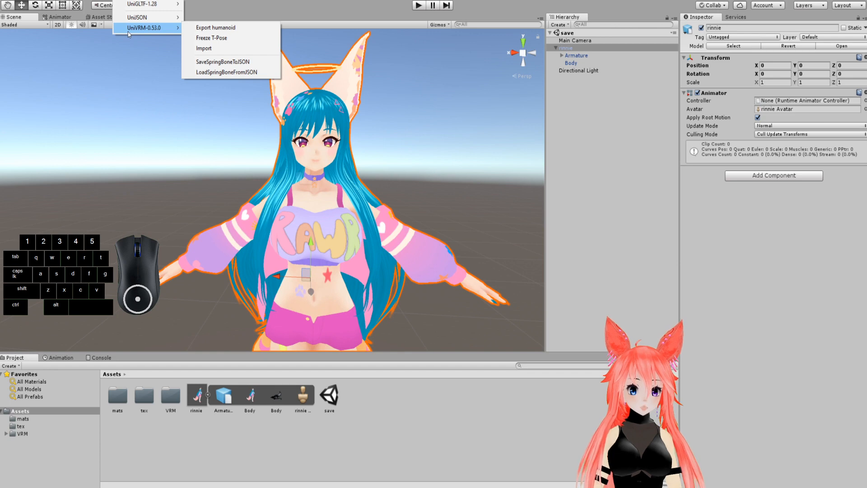
click(214, 28)
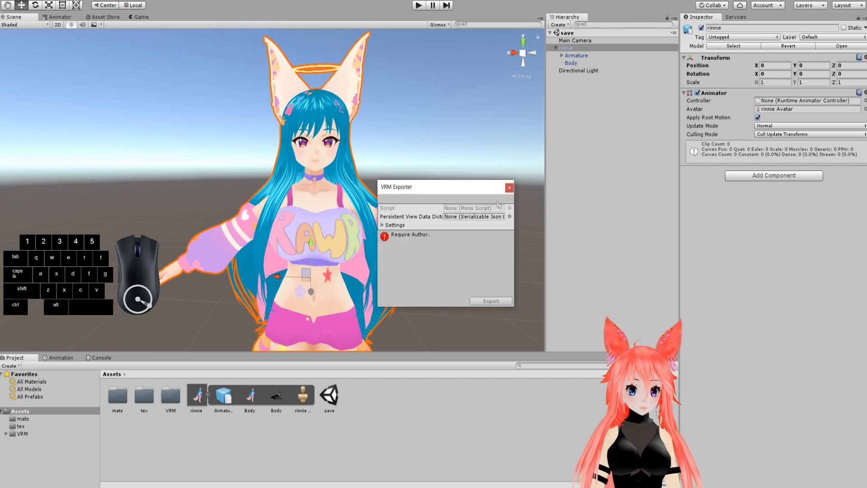
Step: Expand the VRM export settings and fill in the author's name, keeping rinnie as source and title
click(382, 225)
click(466, 251)
text(Moonika)
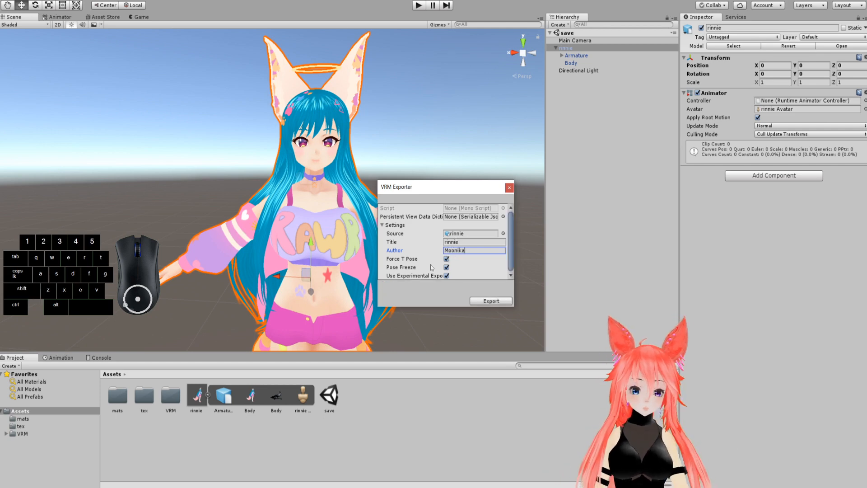
click(469, 240)
click(426, 236)
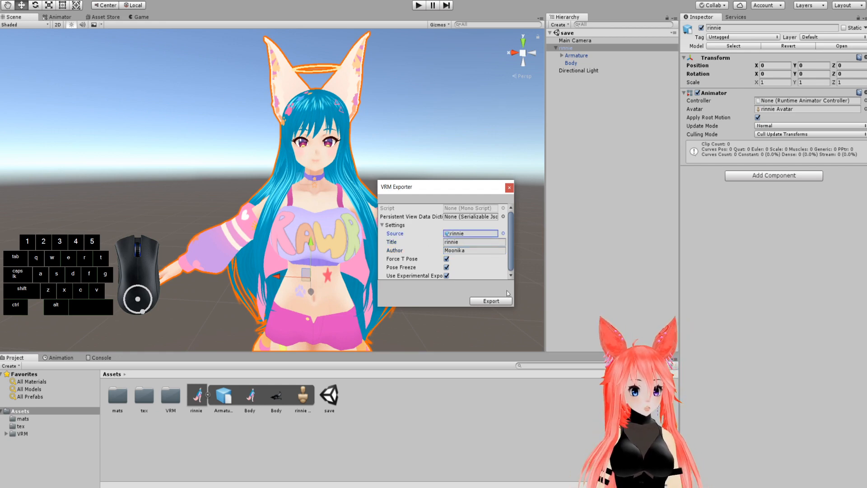
Step: Export the VRM under the file name rinnie into a new folder named VRm rin inside Assets
click(491, 301)
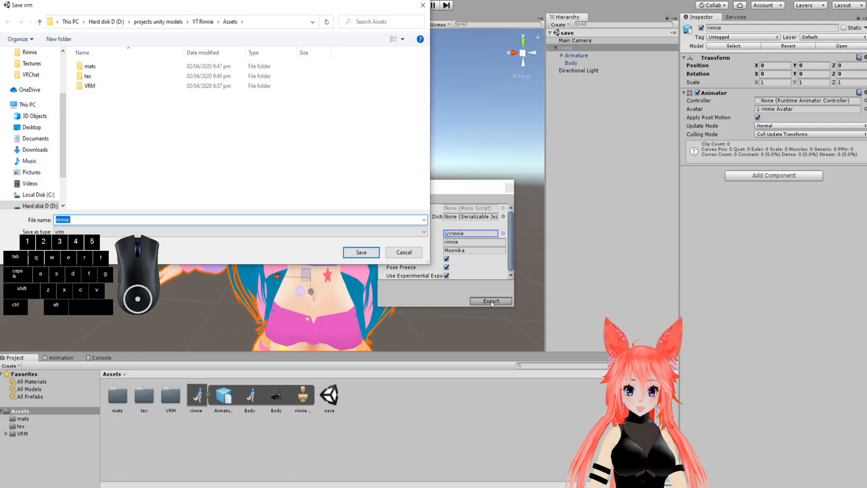
right_click(114, 151)
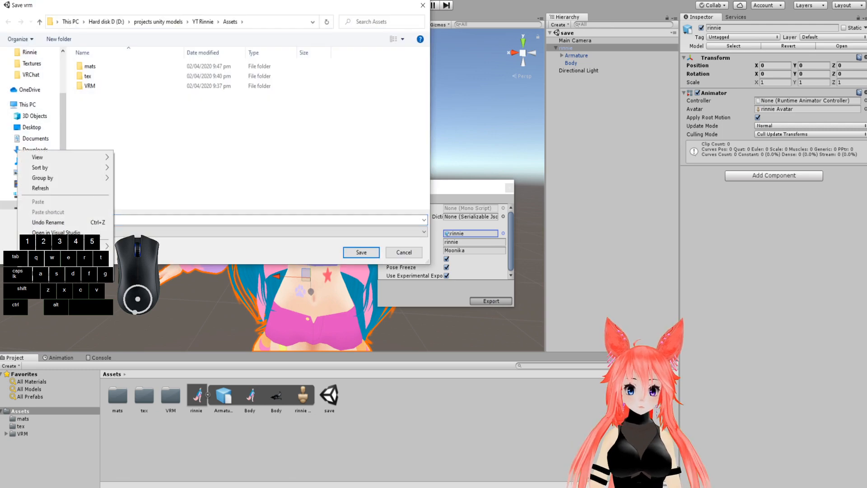
mouse_move(90, 259)
click(180, 260)
text(VR)
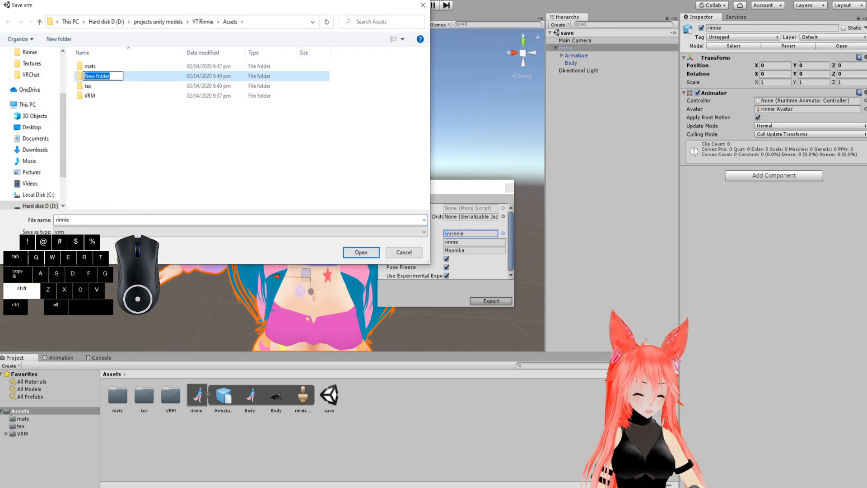
text(m rin)
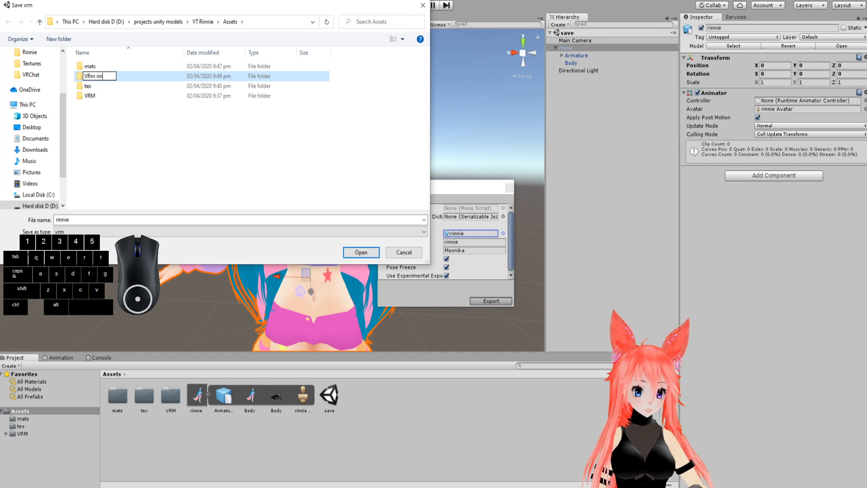
key(Return)
click(360, 252)
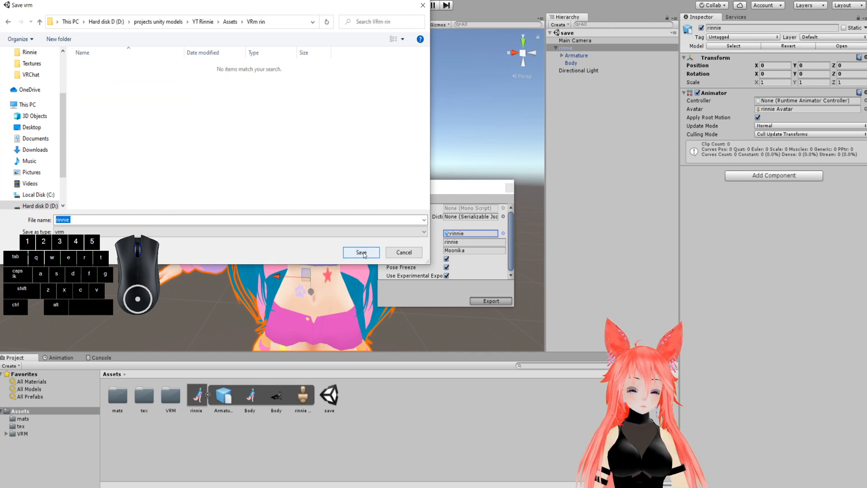
click(364, 254)
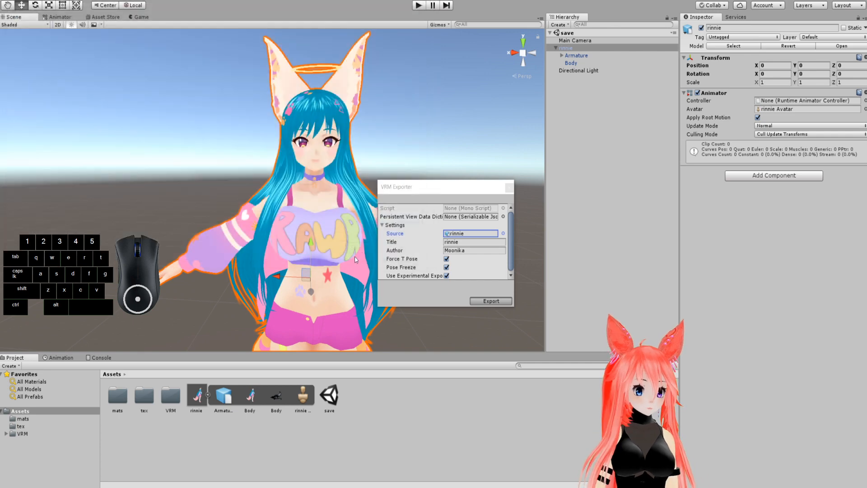
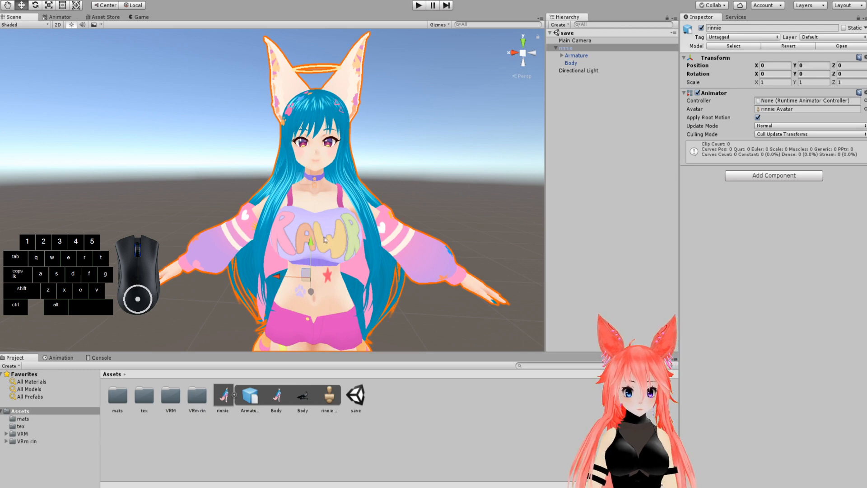
scroll(262, 278, down, 3)
scroll(262, 278, up, 3)
middle_drag(262, 278, 288, 274)
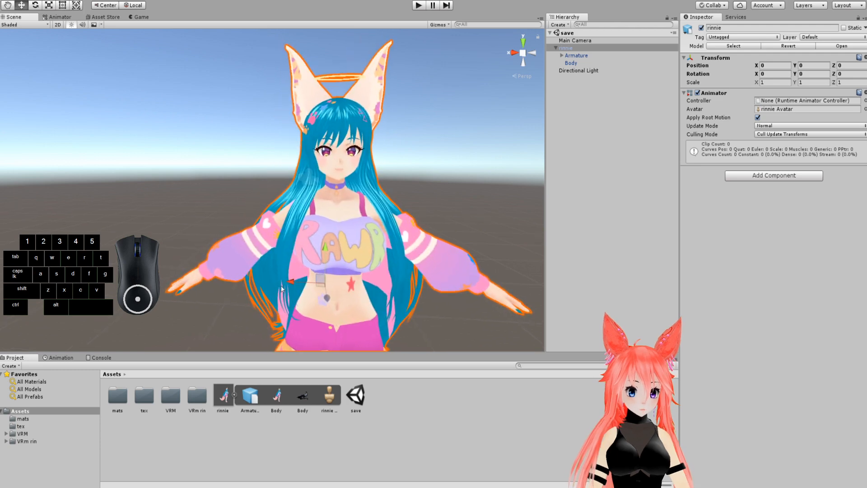
scroll(288, 274, up, 4)
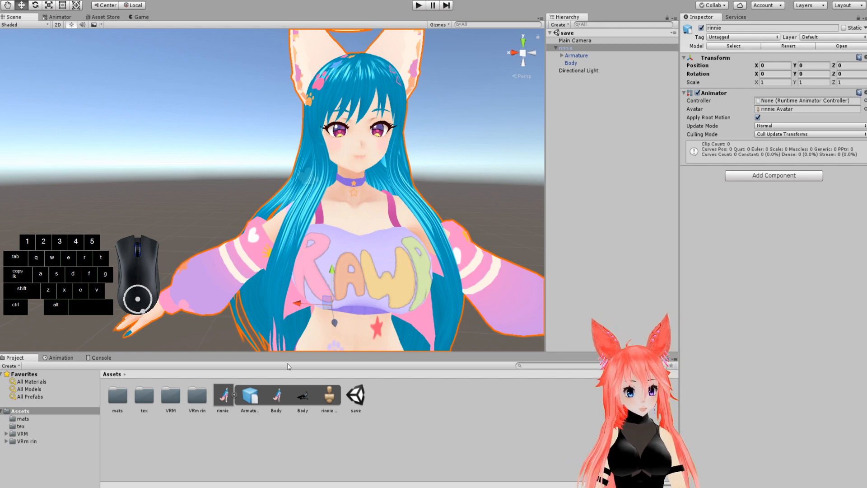
Step: Open the VRm rin folder in Assets and check the exported rinnie file and its subfolders
double_click(170, 396)
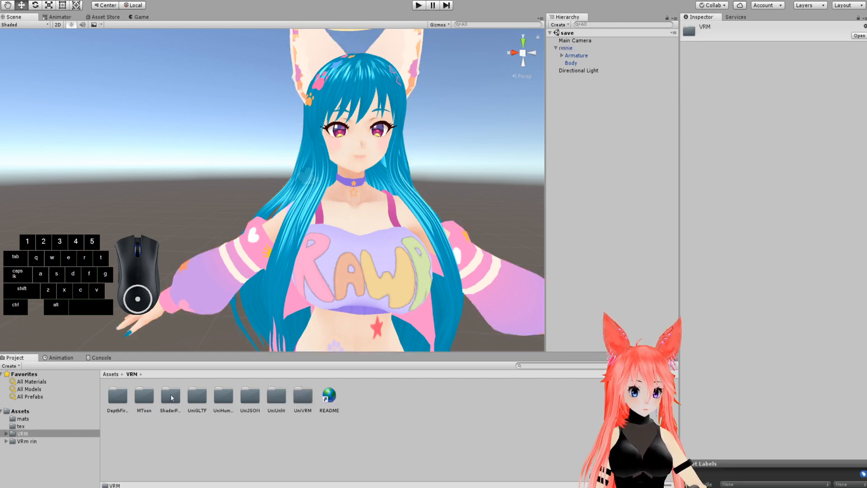
click(109, 374)
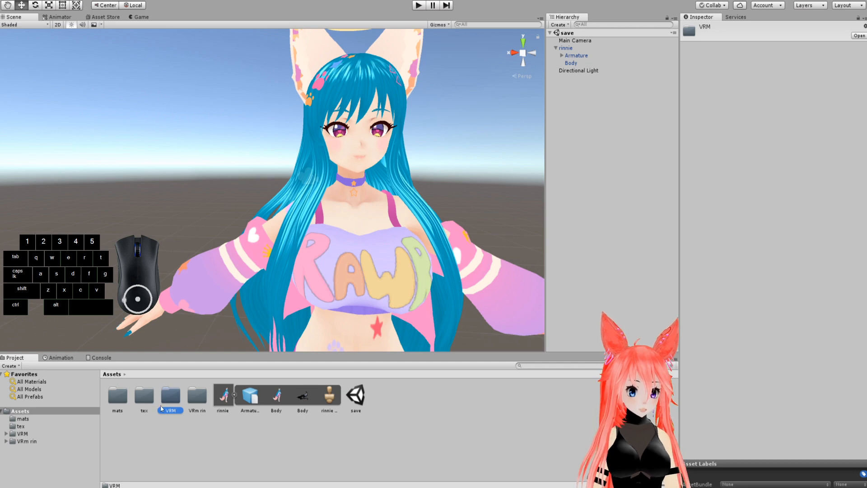
double_click(194, 403)
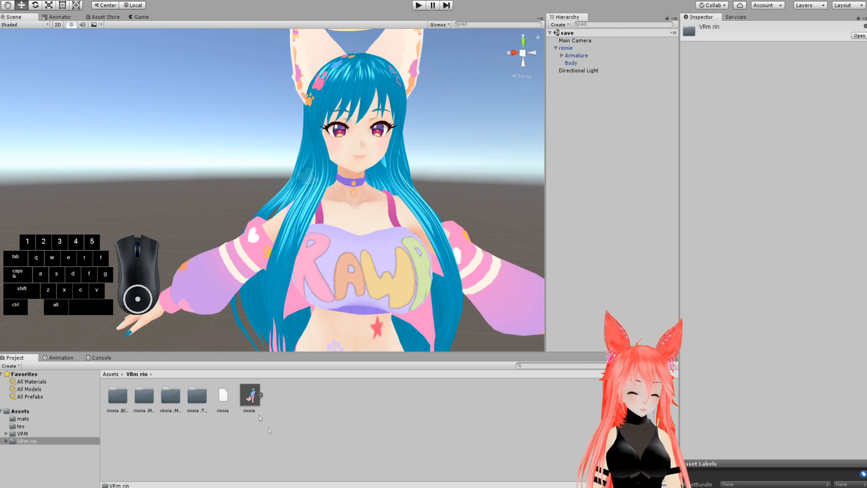
click(221, 403)
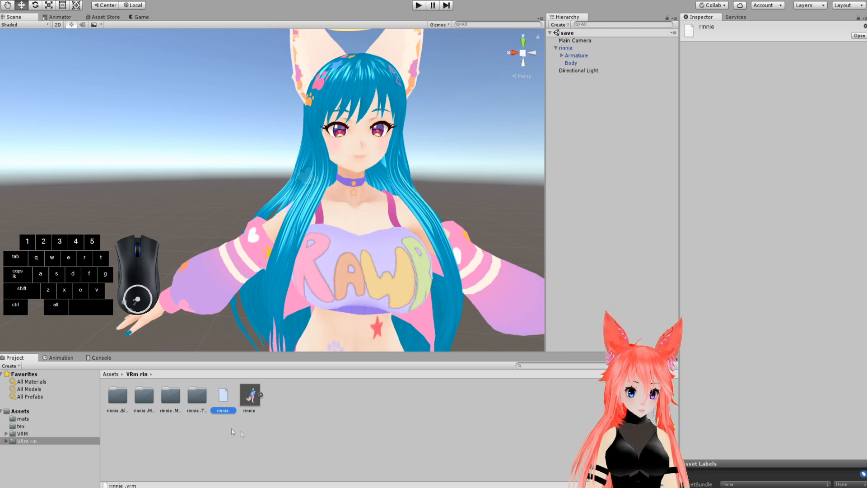
click(197, 400)
click(138, 407)
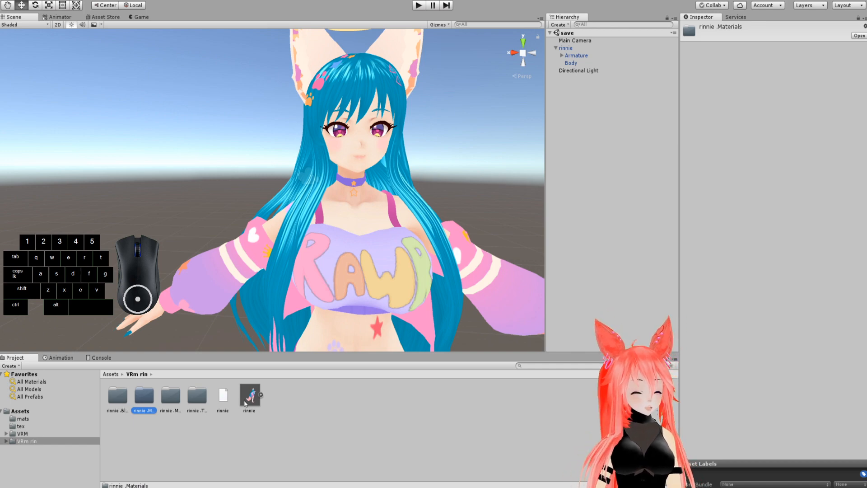
Step: Deactivate the original rinnie object in the scene and place the exported rinnie prefab from VRm rin there
scroll(378, 246, down, 5)
click(556, 48)
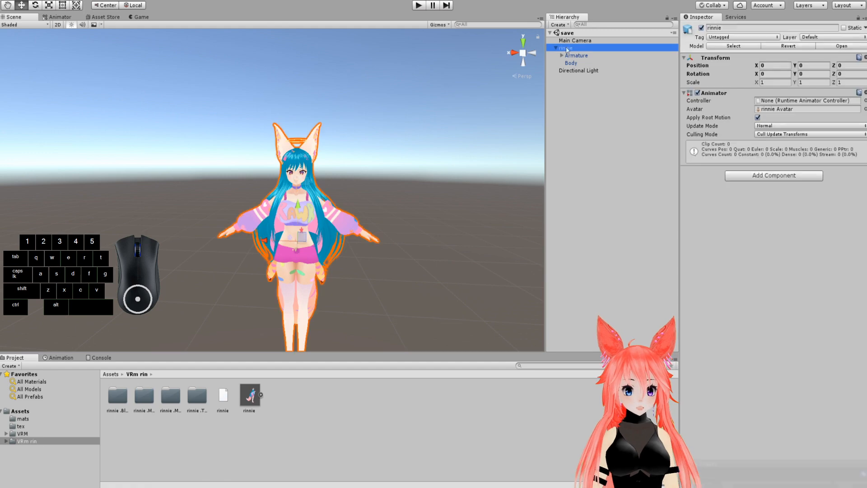
click(556, 48)
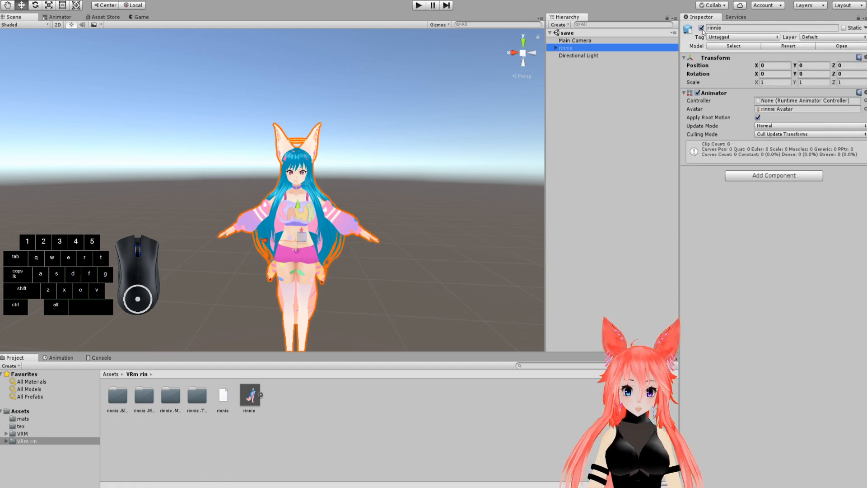
click(701, 28)
drag(250, 395, 376, 245)
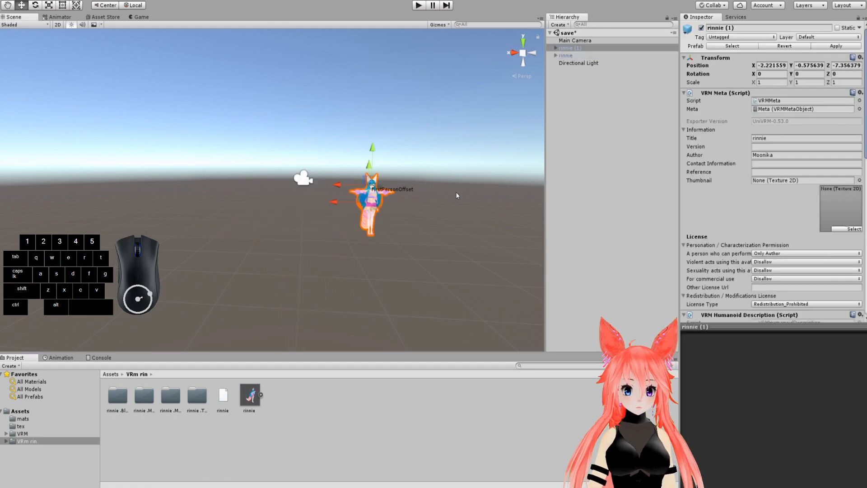
Step: Rename the newly placed rinnie prefab in the scene as rinnie VRM
click(741, 28)
drag(726, 27, 751, 31)
key(BackSpace)
text(VRm)
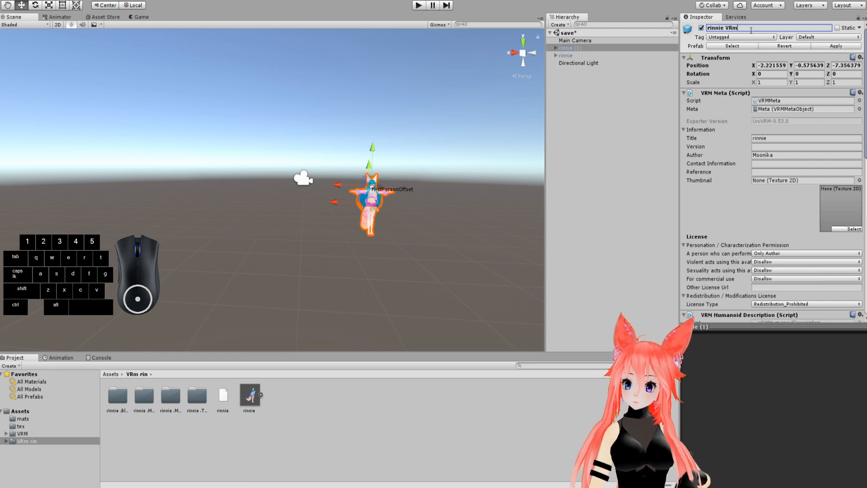
text(M)
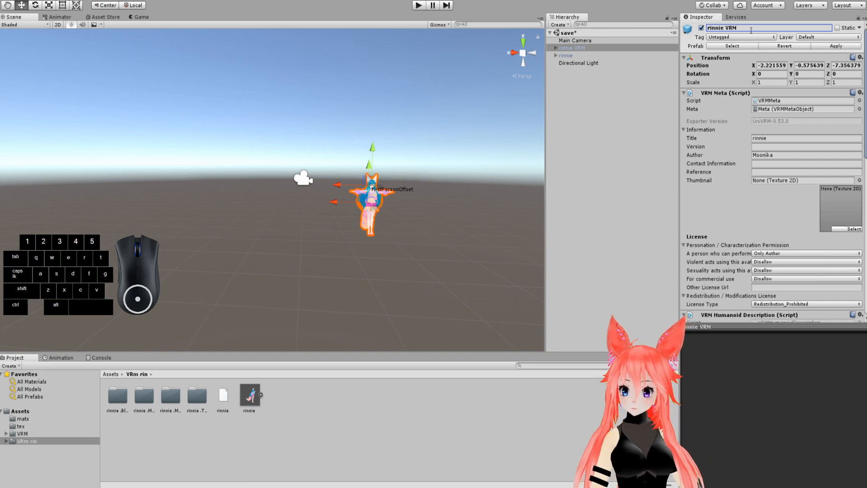
Step: Expand rinnie VRM and view the VRM Spring Bone settings of its secondary object
click(429, 126)
middle_drag(424, 158, 253, 163)
scroll(253, 163, up, 3)
middle_drag(437, 259, 156, 237)
scroll(235, 227, up, 5)
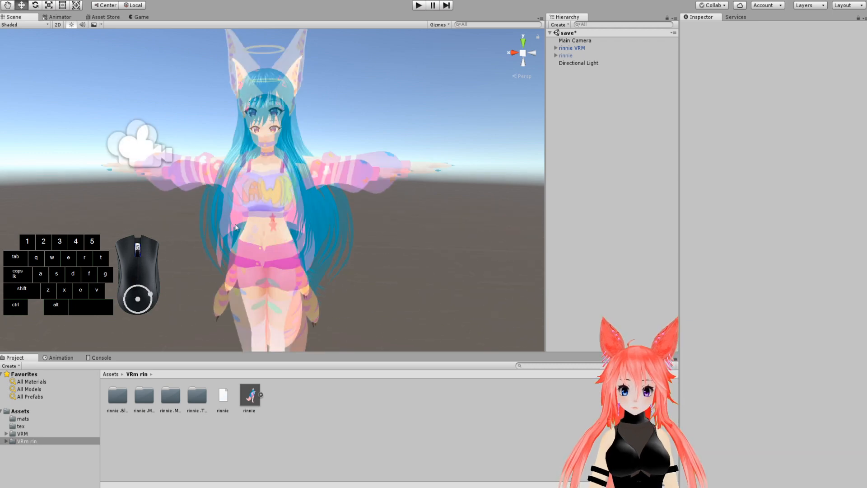
scroll(236, 227, up, 3)
click(555, 48)
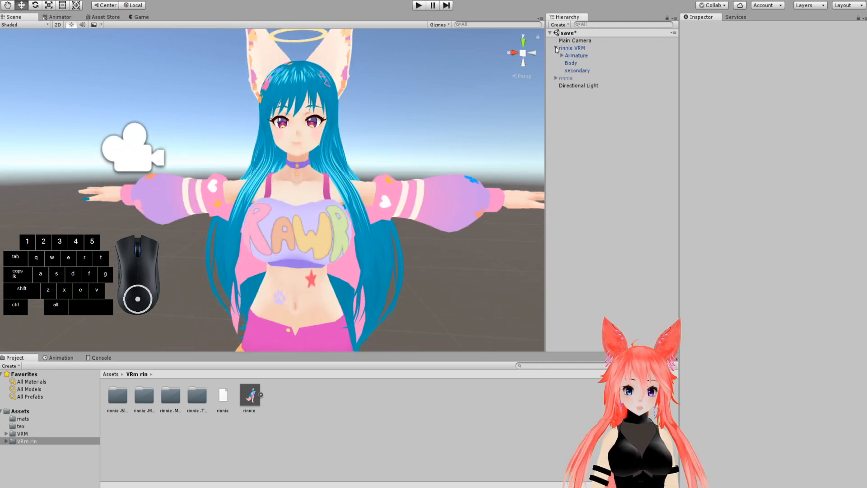
click(580, 71)
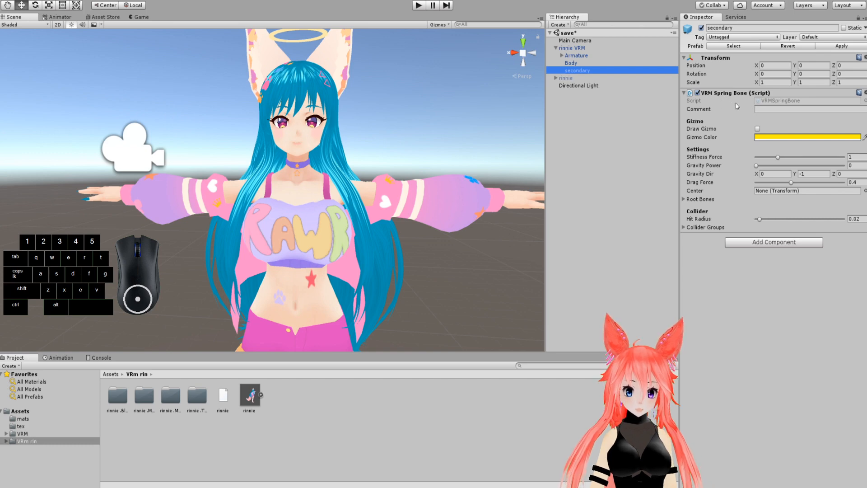
Step: Expand rinnie VRM's armature down to the Head's hair joints and reselect the secondary object
click(562, 55)
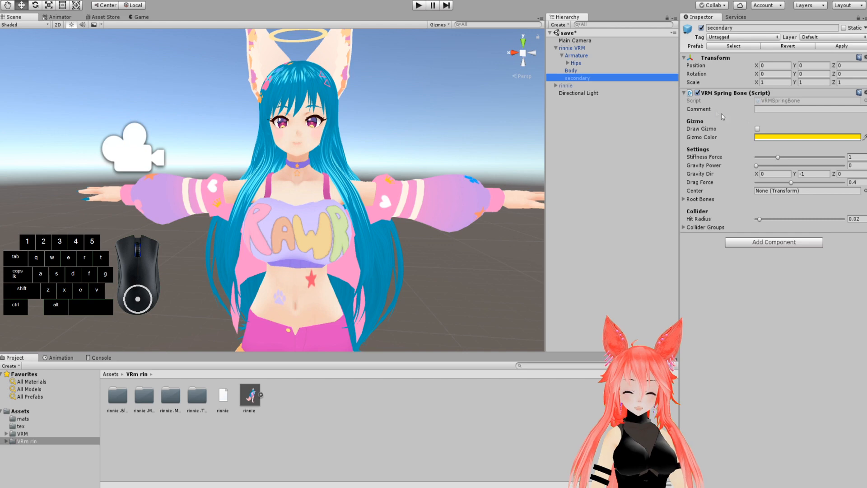
click(565, 66)
click(568, 63)
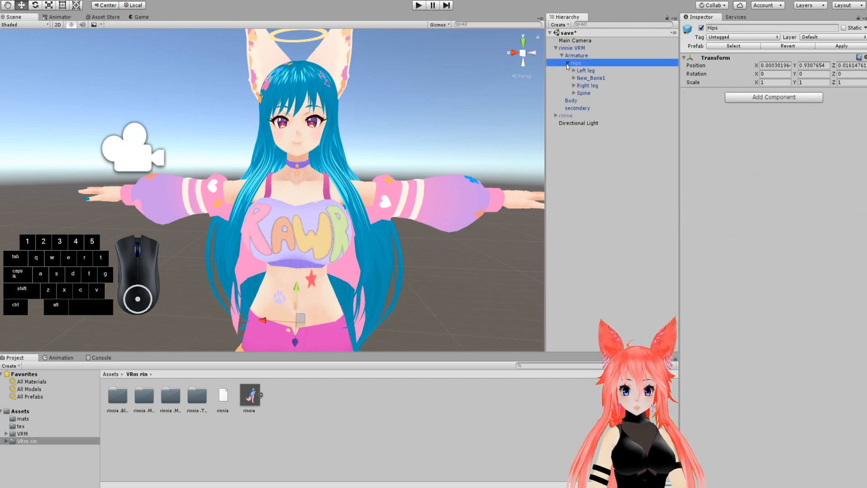
click(574, 93)
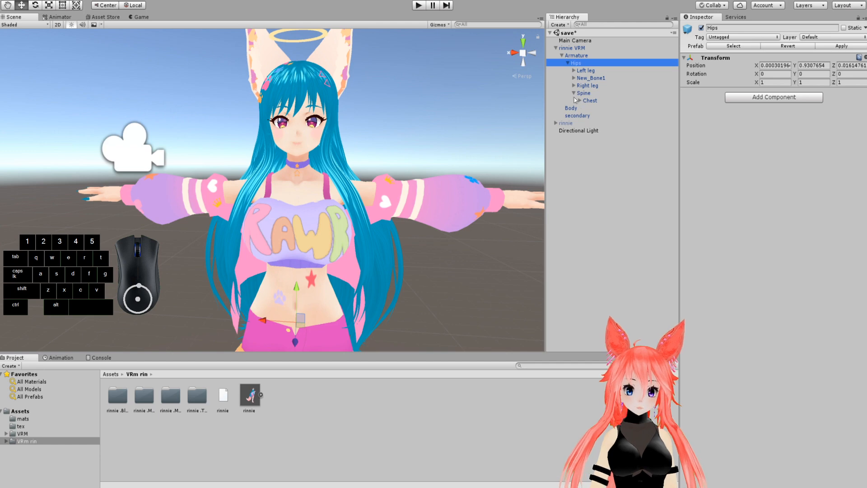
click(580, 100)
click(585, 131)
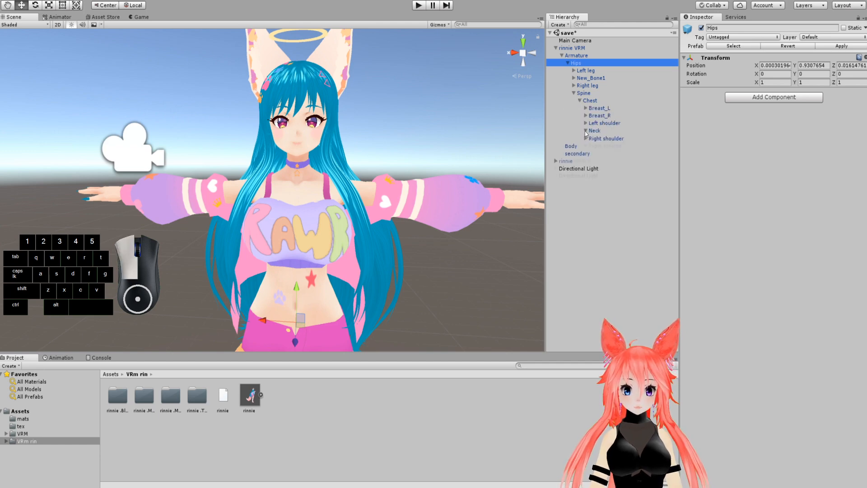
click(591, 138)
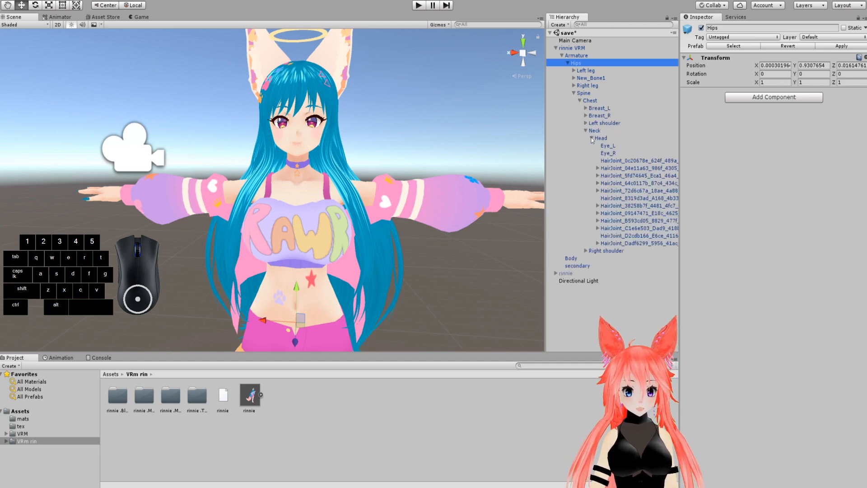
click(578, 266)
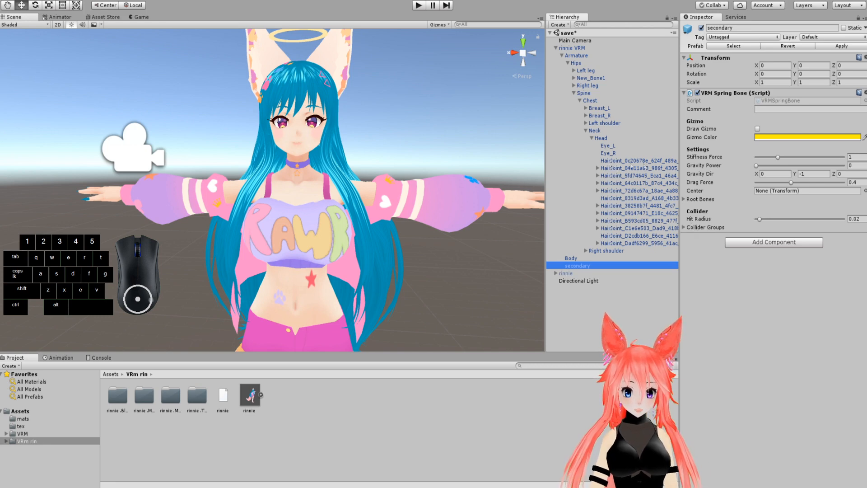
click(598, 168)
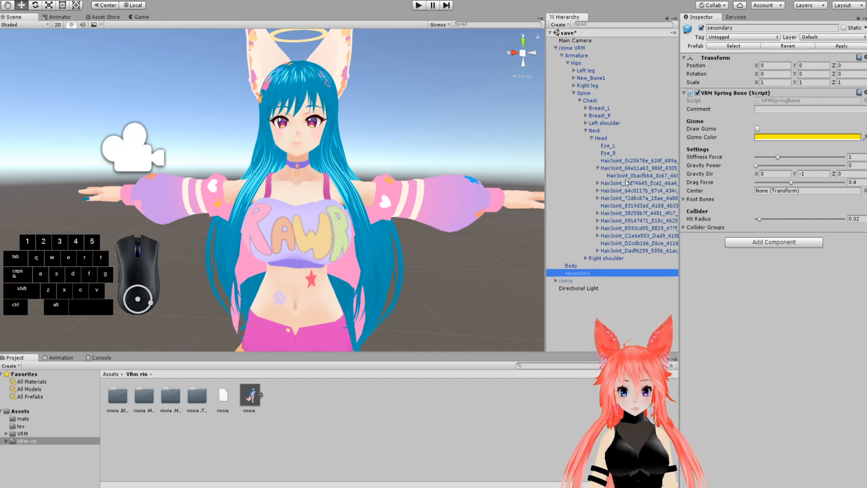
click(598, 168)
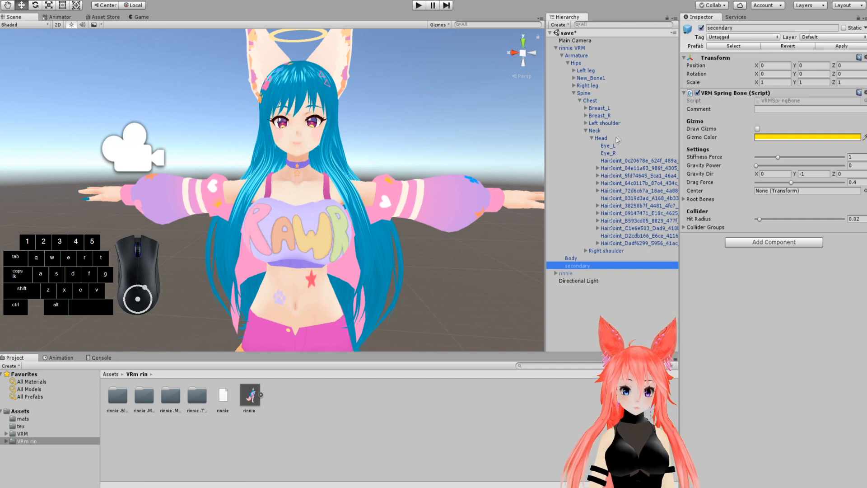
Step: Add the first four HairJoint bones under Head to the secondary object's Root Bones list
drag(607, 161, 698, 202)
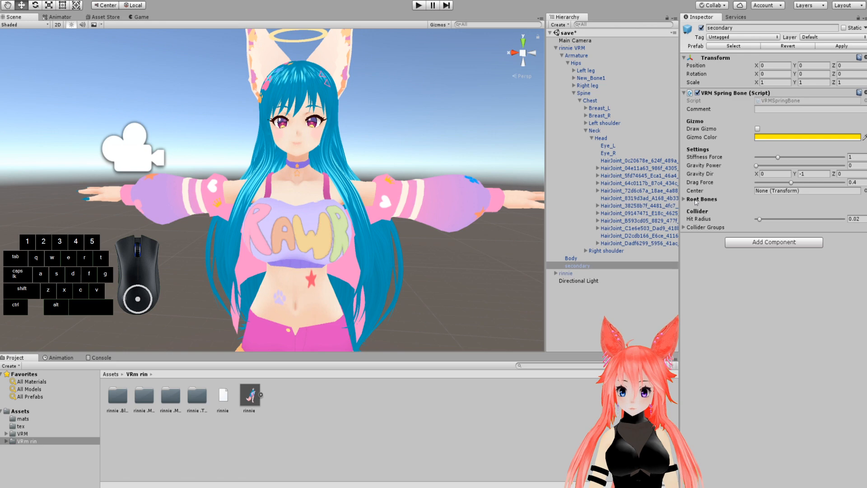
click(685, 199)
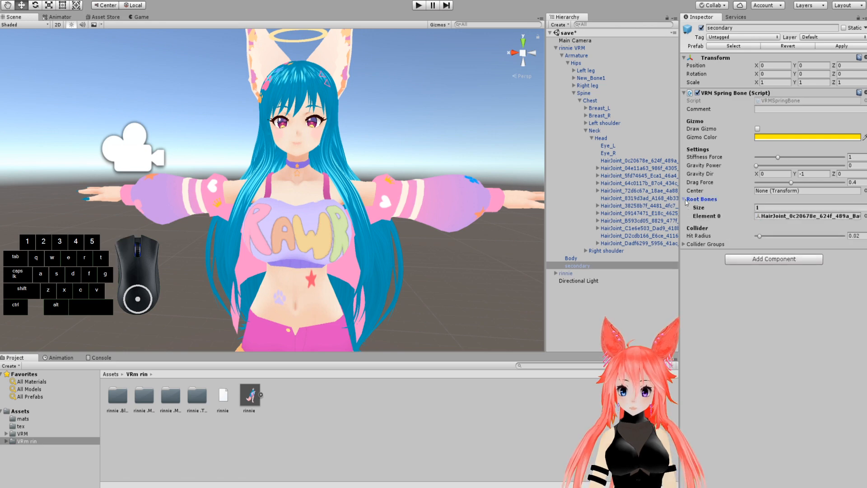
drag(614, 169, 702, 203)
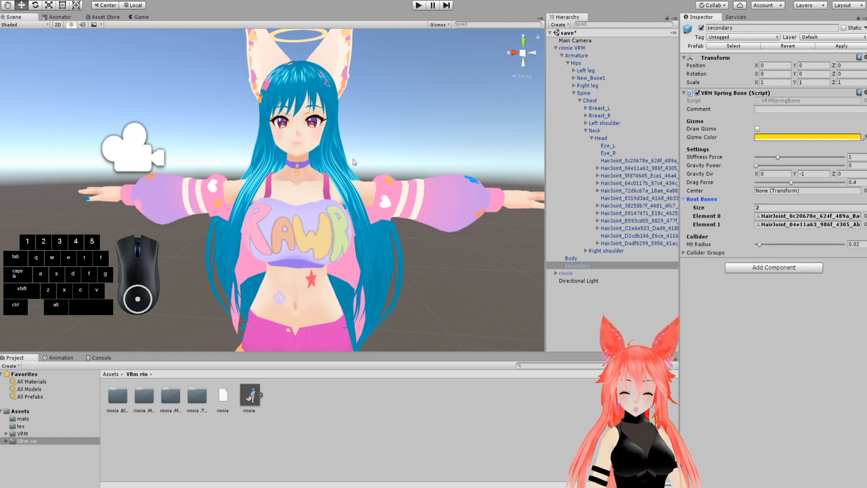
drag(632, 176, 685, 199)
drag(618, 182, 689, 199)
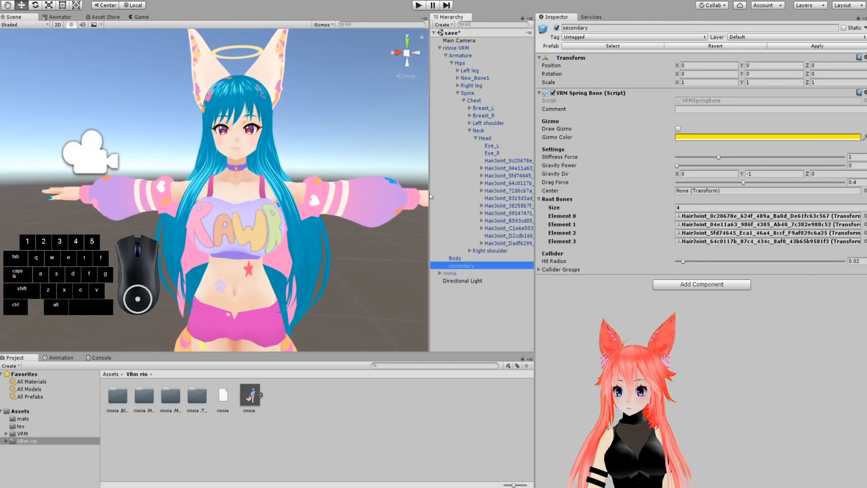
Step: Add the remaining eight HairJoint bones under Head to the Root Bones list, filling Elements 4 to 11
drag(427, 189, 321, 189)
click(397, 190)
click(368, 266)
drag(402, 191, 685, 199)
drag(401, 207, 555, 200)
drag(406, 221, 677, 200)
drag(406, 243, 678, 201)
click(680, 208)
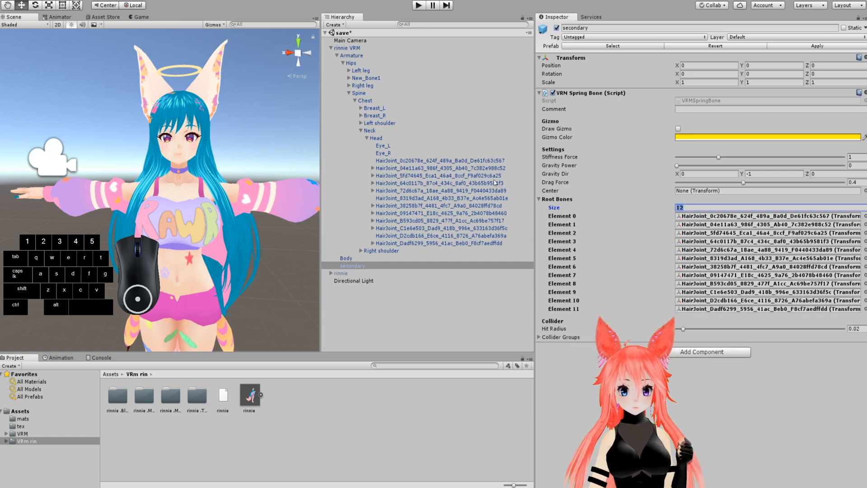
Step: Start play mode and show the avatar in the Scene view
scroll(253, 176, down, 5)
middle_drag(233, 175, 260, 172)
drag(321, 172, 402, 172)
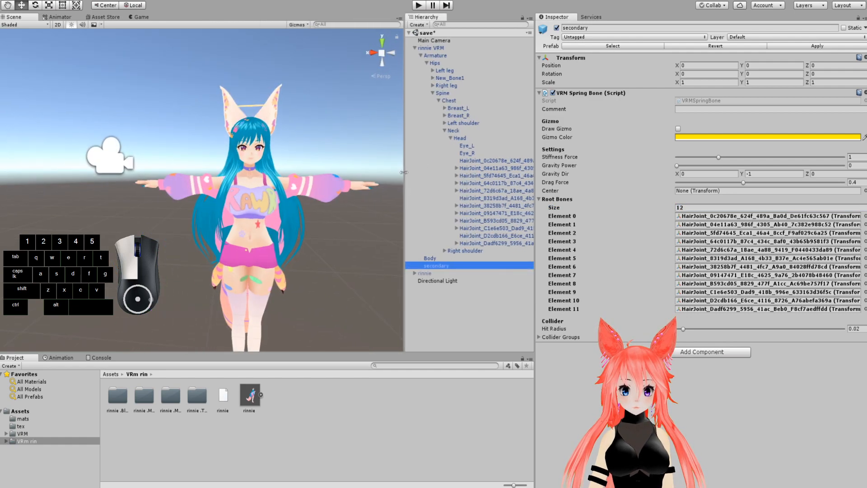
drag(536, 187, 639, 187)
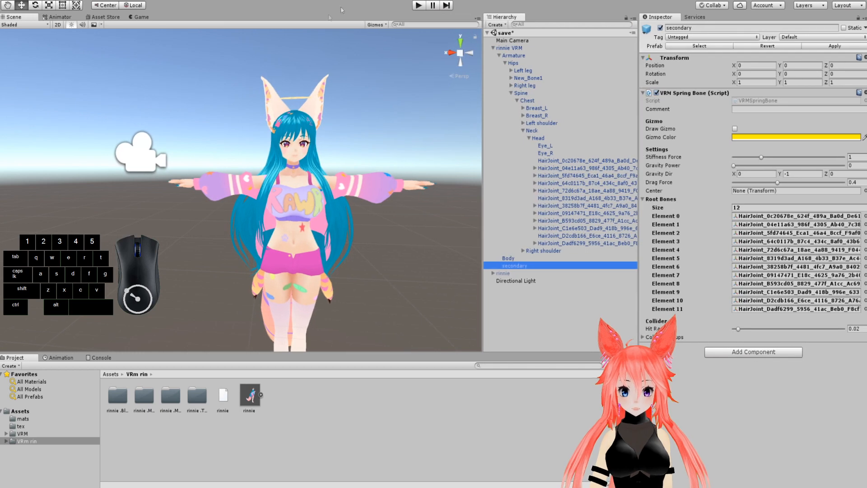
click(419, 5)
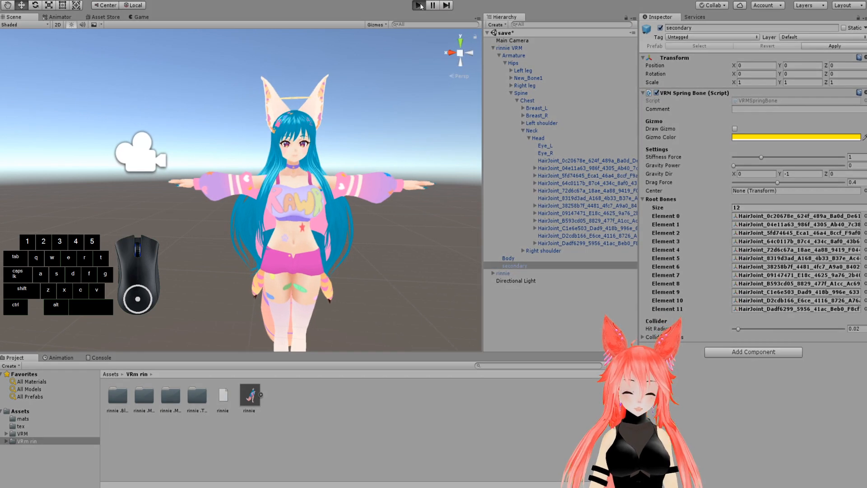
click(14, 17)
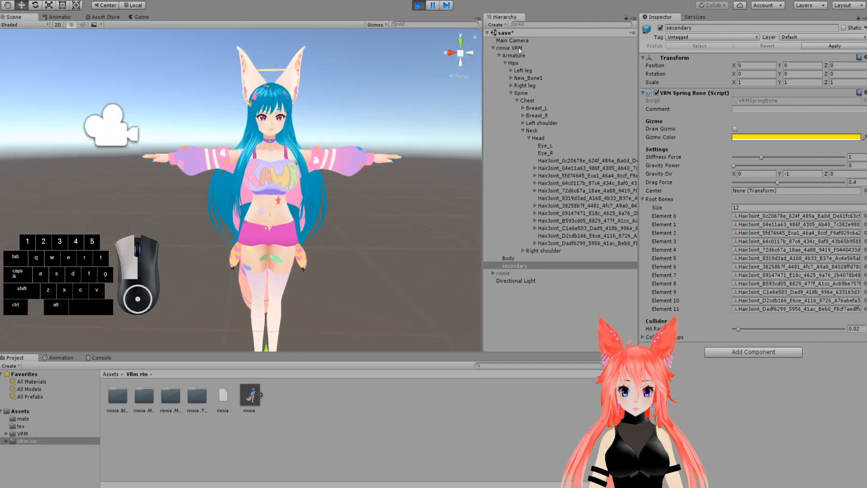
Step: Move rinnie VRM sideways in the scene to test how the hair swings, and stop play mode
click(519, 48)
scroll(319, 194, down, 2)
mouse_move(237, 205)
mouse_down()
mouse_move(206, 205)
mouse_move(316, 203)
mouse_move(245, 205)
mouse_up()
scroll(271, 210, up, 3)
right_drag(323, 226, 204, 267)
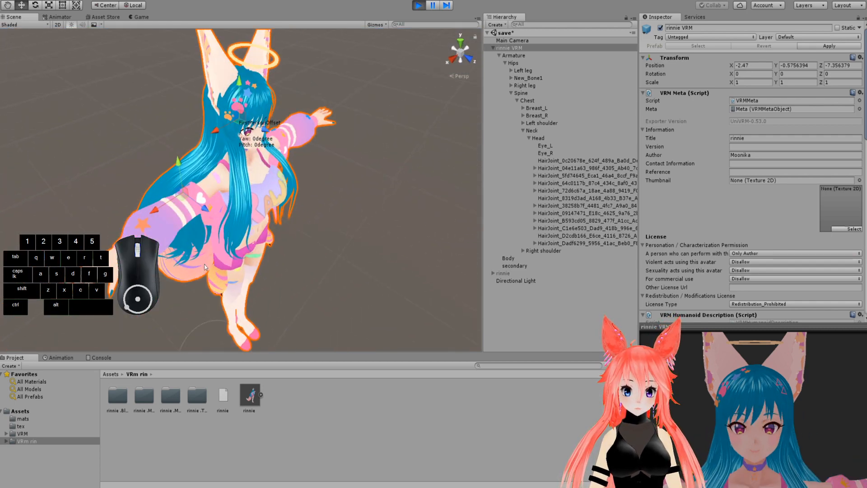
scroll(205, 266, up, 3)
drag(152, 205, 131, 218)
right_drag(335, 147, 281, 132)
click(419, 8)
right_drag(217, 160, 131, 139)
right_drag(195, 149, 246, 142)
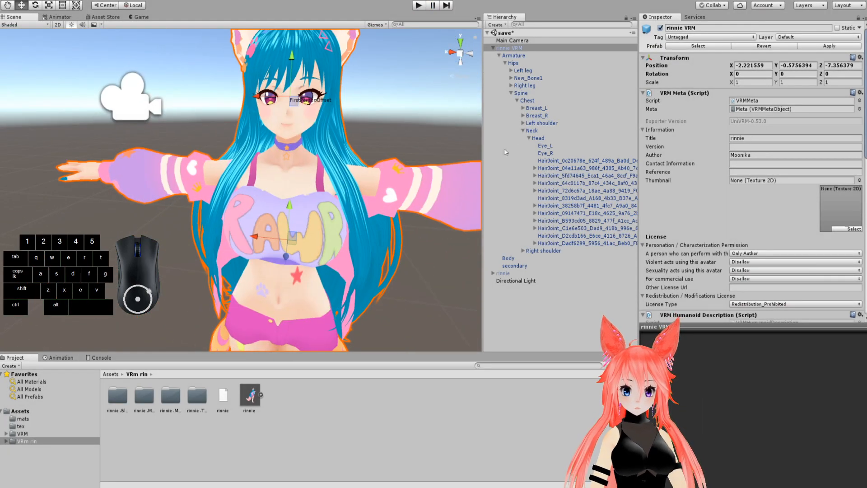
Step: Set the secondary object's spring bone Gravity Power to about 1.941 and start play mode to preview it
click(516, 267)
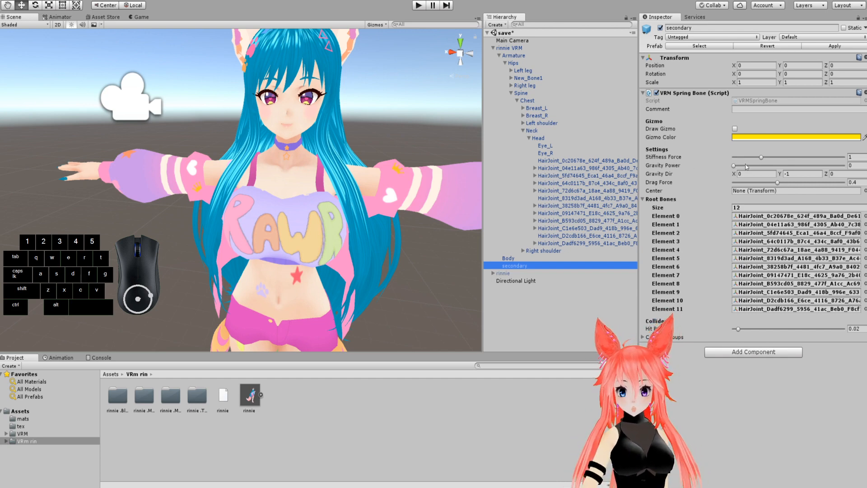
drag(734, 166, 840, 166)
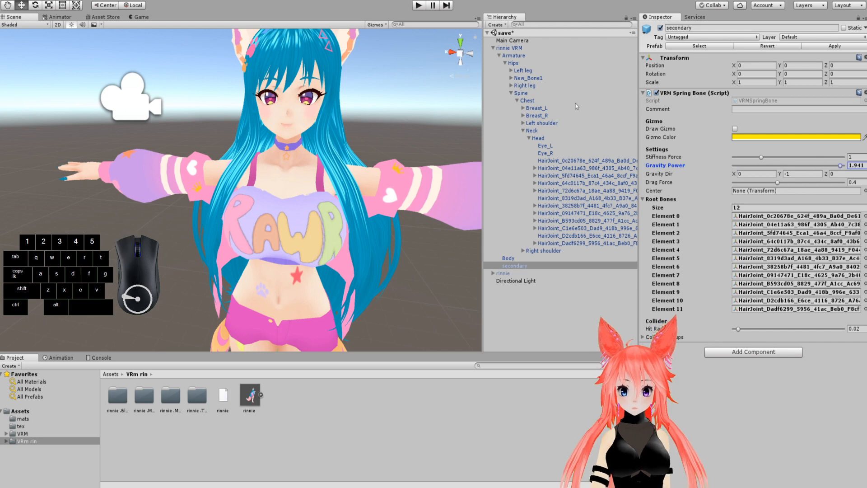
click(418, 7)
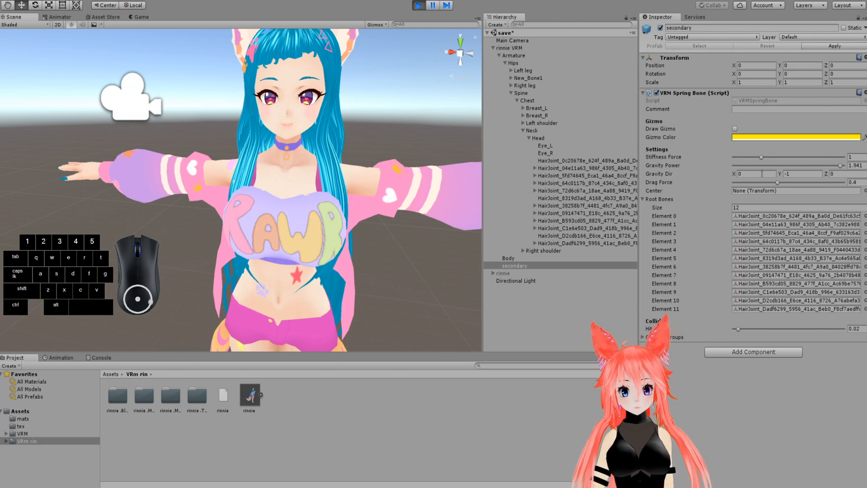
Step: Set the hair spring bone's Gravity Power to 0 and Stiffness Force to 4 during play mode
drag(762, 167, 682, 166)
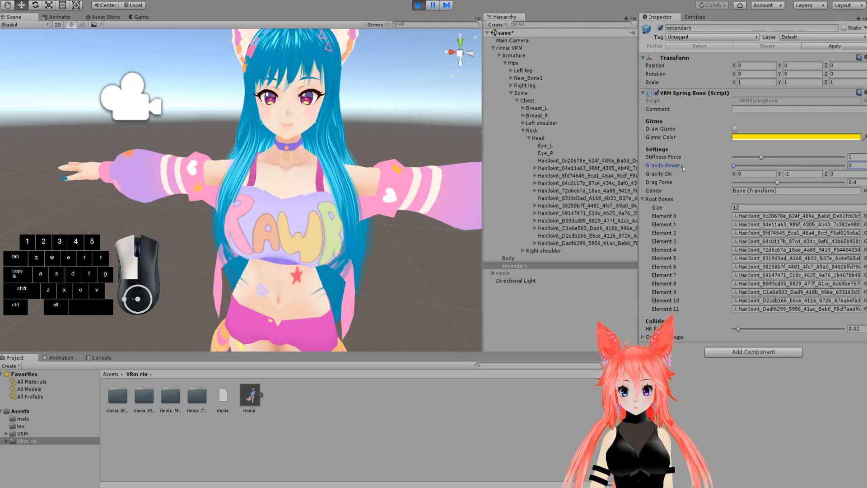
click(762, 158)
drag(761, 158, 855, 160)
Step: Move rinnie VRM in the scene to test the stiffer hair
scroll(270, 181, down, 5)
scroll(270, 181, up, 1)
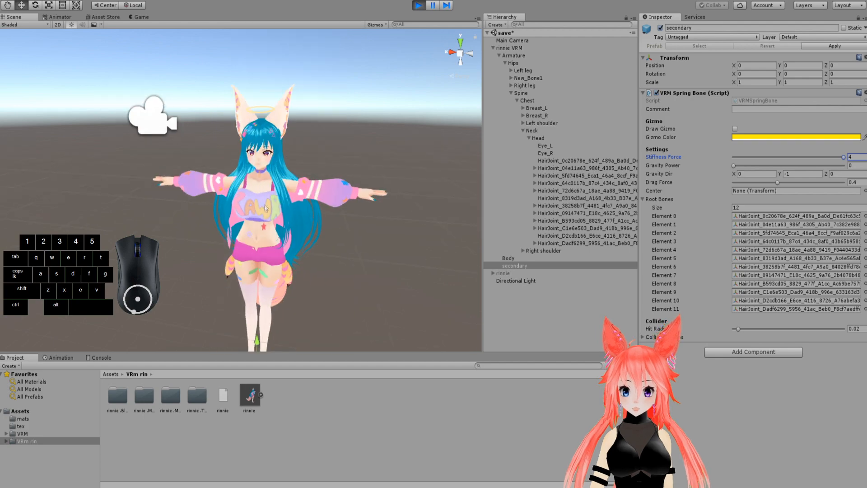
right_drag(270, 181, 279, 204)
scroll(278, 203, up, 3)
scroll(277, 200, up, 2)
click(523, 48)
mouse_move(222, 140)
mouse_down()
mouse_move(229, 141)
mouse_move(220, 154)
mouse_up()
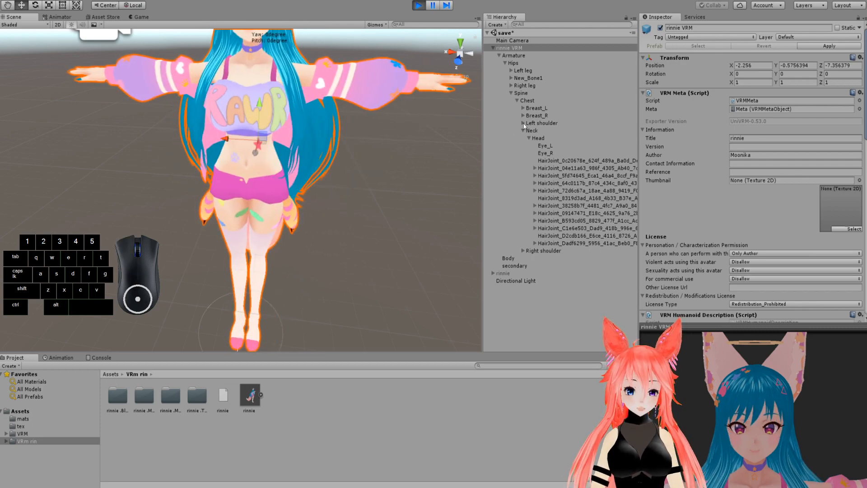
Step: Set the secondary object's Stiffness Force to about 0.23 and Drag Force to 1 during play mode
click(516, 267)
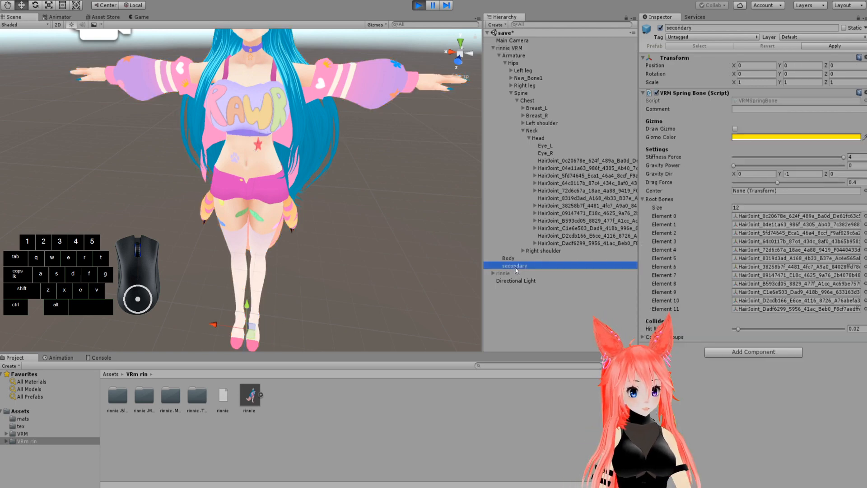
drag(800, 157, 740, 164)
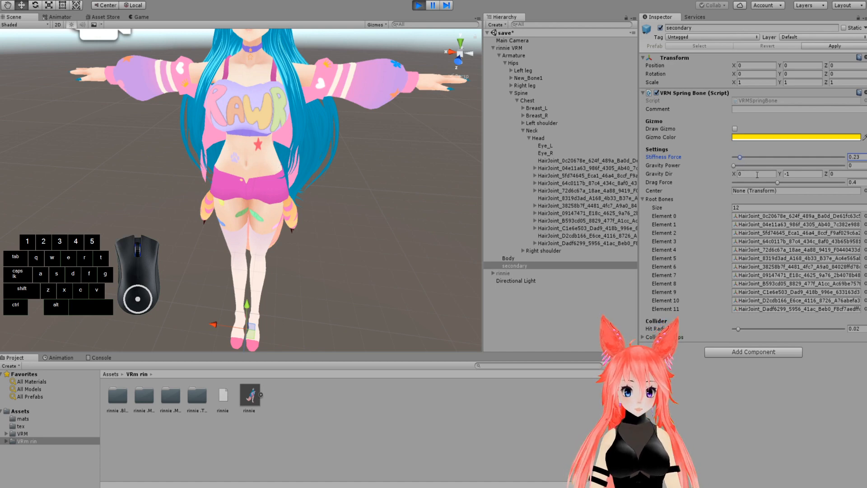
scroll(296, 143, down, 3)
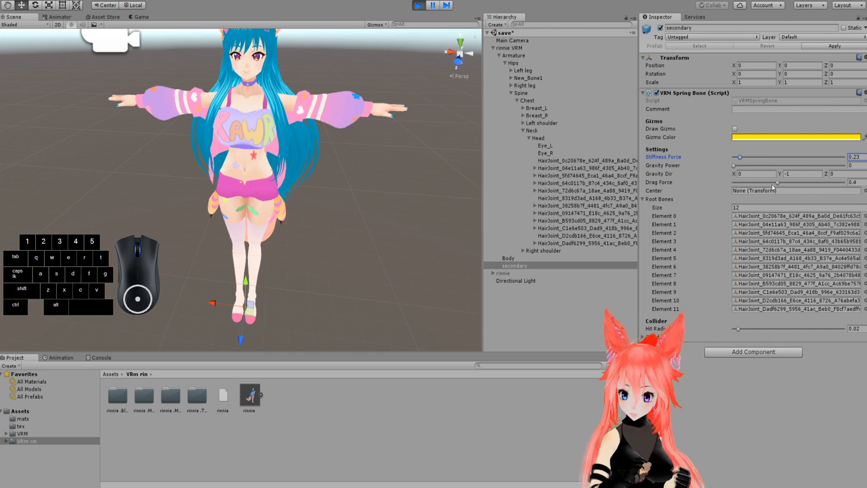
drag(778, 183, 844, 182)
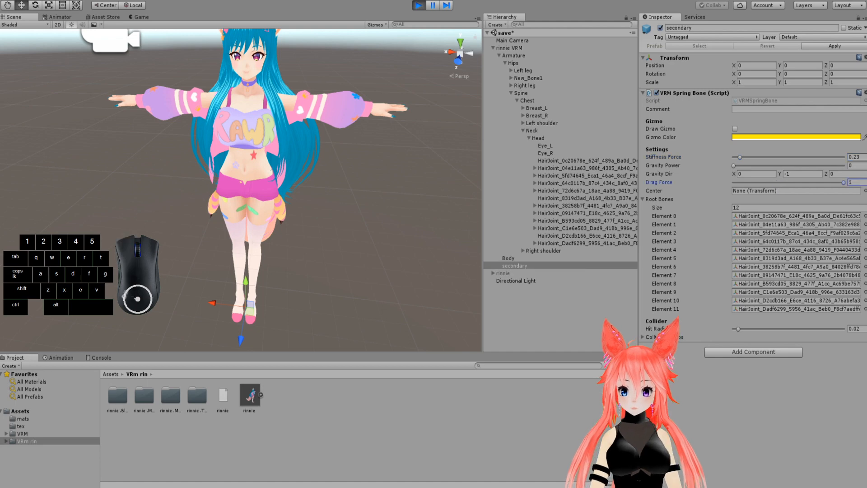
Step: Move rinnie VRM back and forth to test the hair with the changed drag, and stop play mode
click(510, 47)
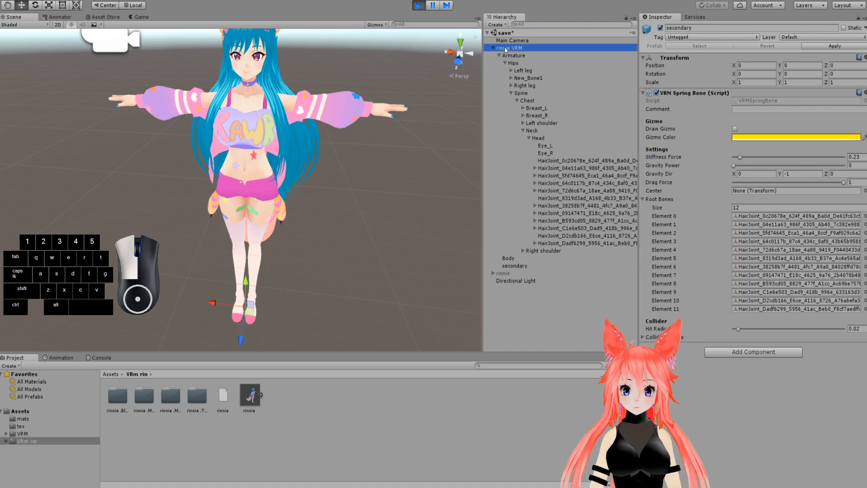
key(f)
drag(239, 157, 269, 158)
mouse_move(268, 158)
mouse_down()
mouse_move(285, 153)
mouse_move(281, 142)
mouse_move(205, 163)
mouse_move(150, 141)
mouse_move(263, 160)
mouse_up()
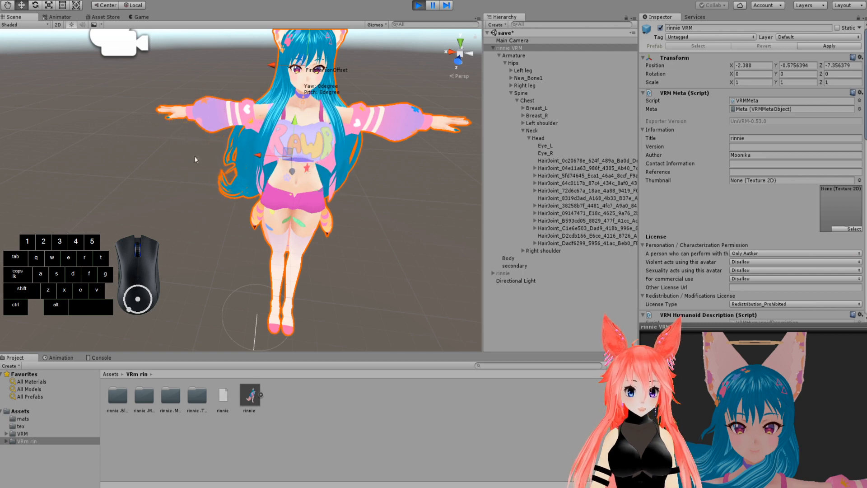
drag(260, 155, 226, 160)
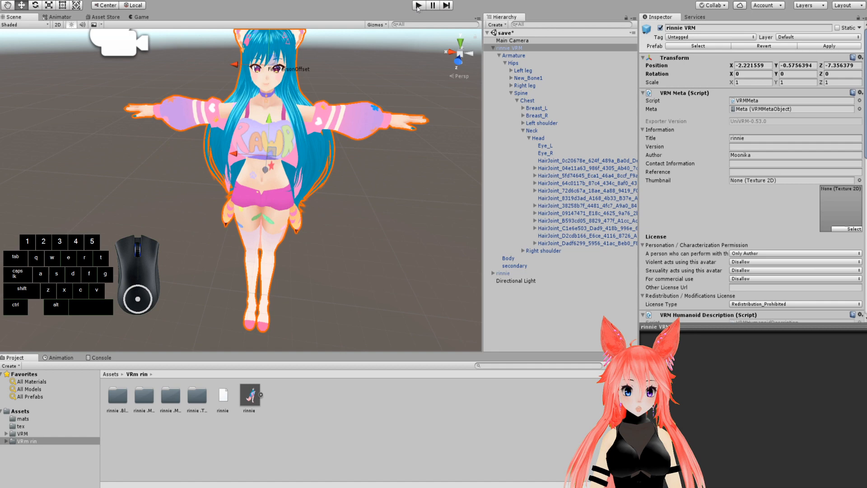
Step: Select the secondary object, start play mode and set its Gravity Power to about 0.171
click(517, 267)
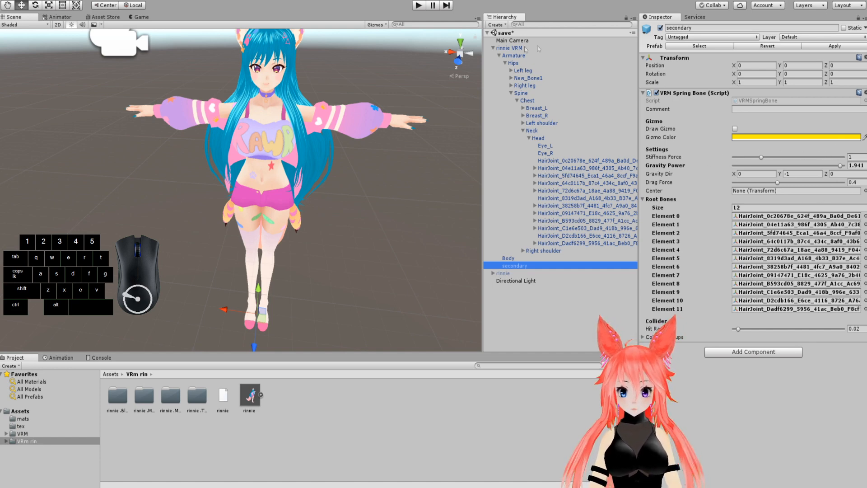
click(418, 6)
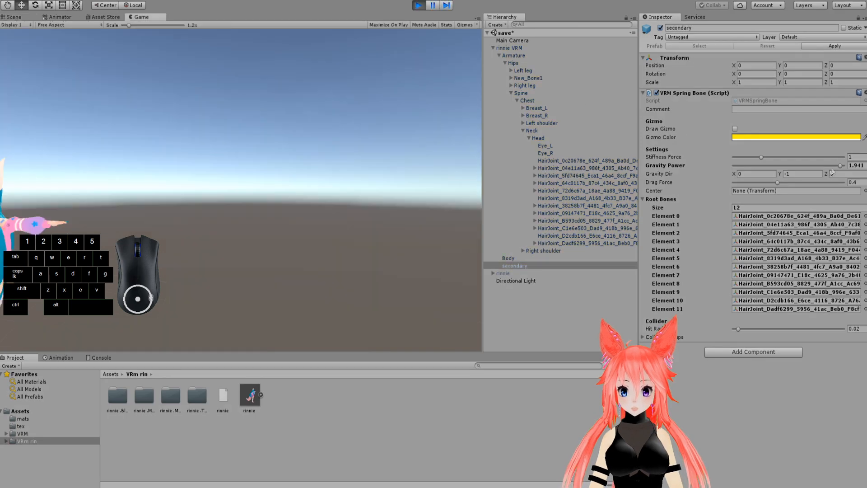
drag(839, 165, 741, 164)
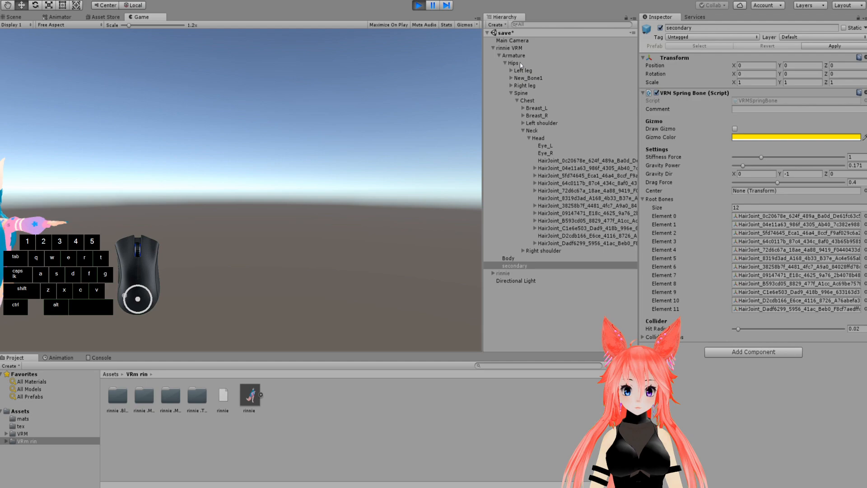
Step: Move rinnie VRM in the scene during play mode to test the hair with the changed gravity
click(508, 47)
click(13, 16)
drag(232, 154, 229, 175)
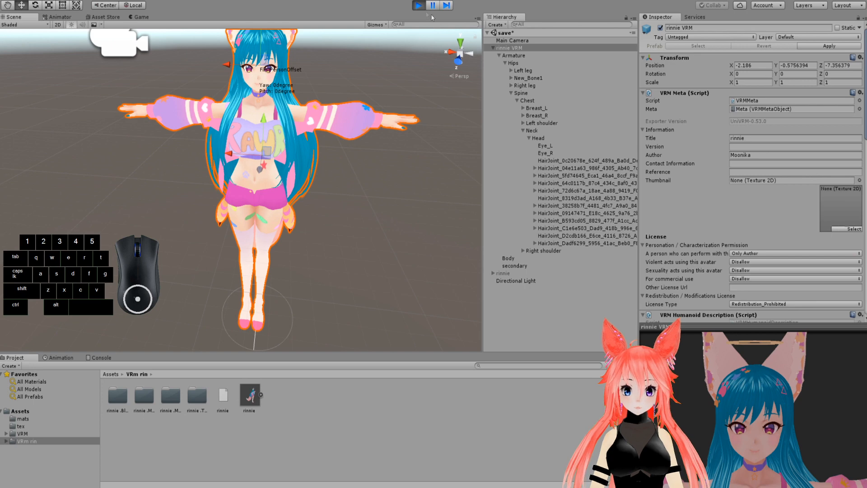
Step: Copy the secondary object's VRM Spring Bone component during play mode, stop play mode and paste its values back onto the component
click(515, 266)
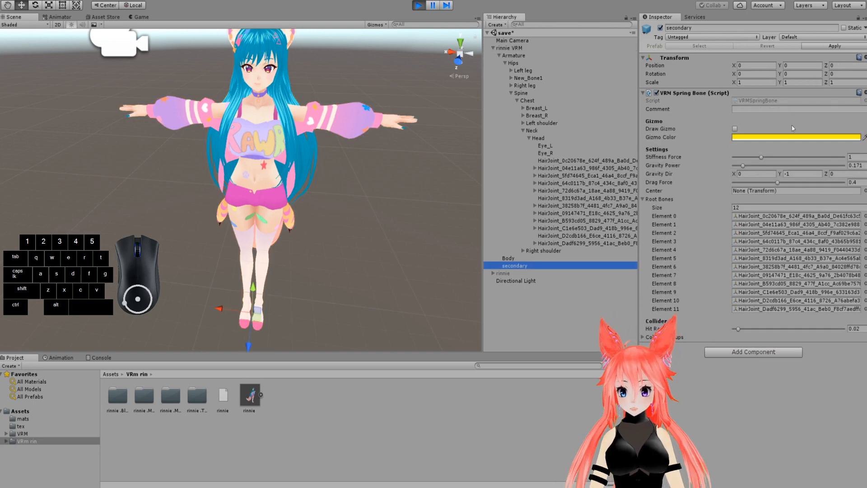
click(866, 93)
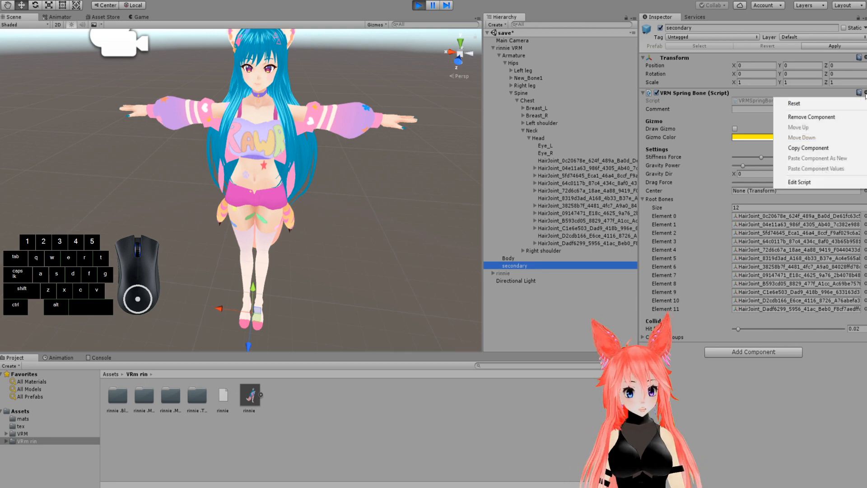
click(811, 149)
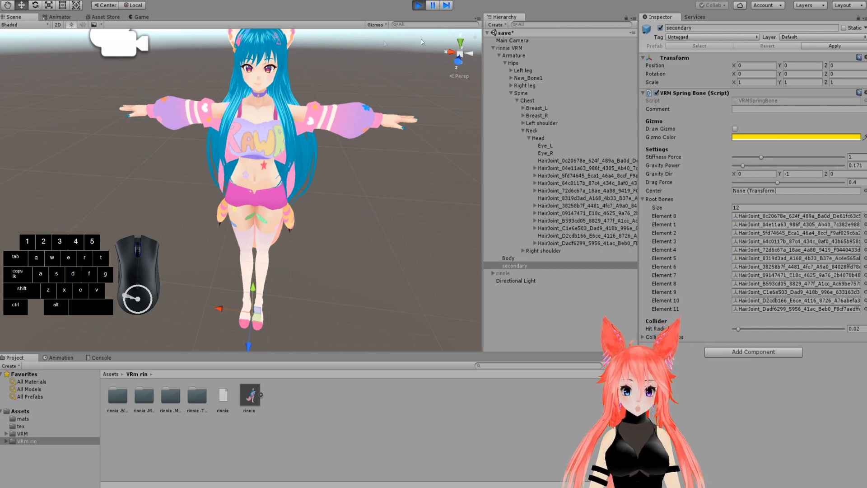
click(419, 6)
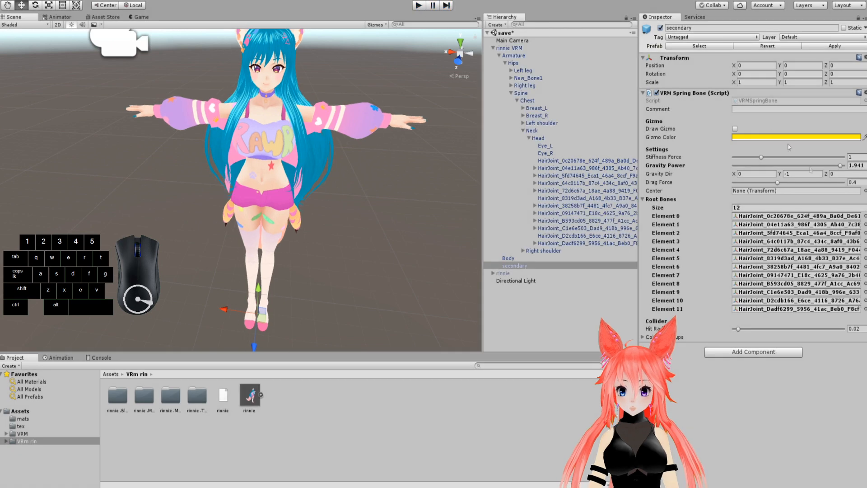
click(841, 166)
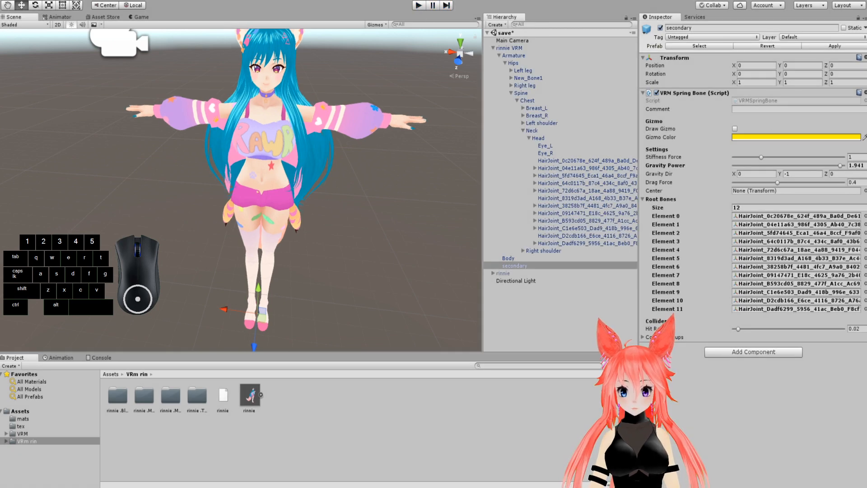
click(864, 93)
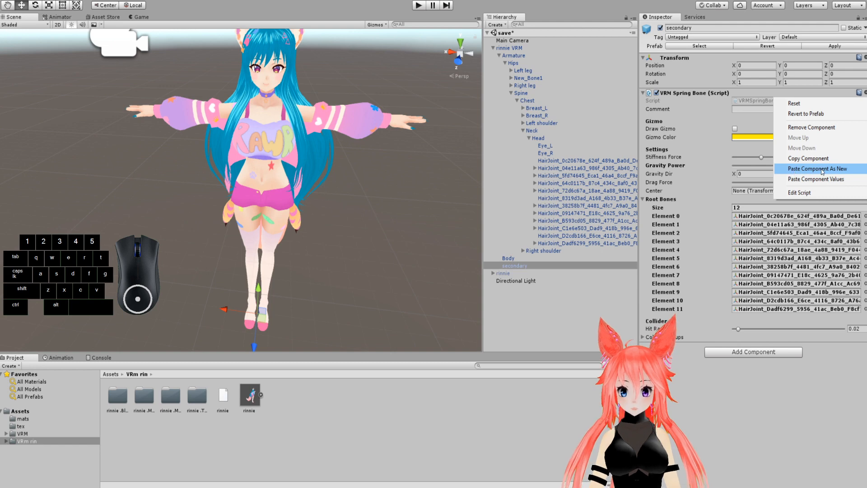
click(841, 180)
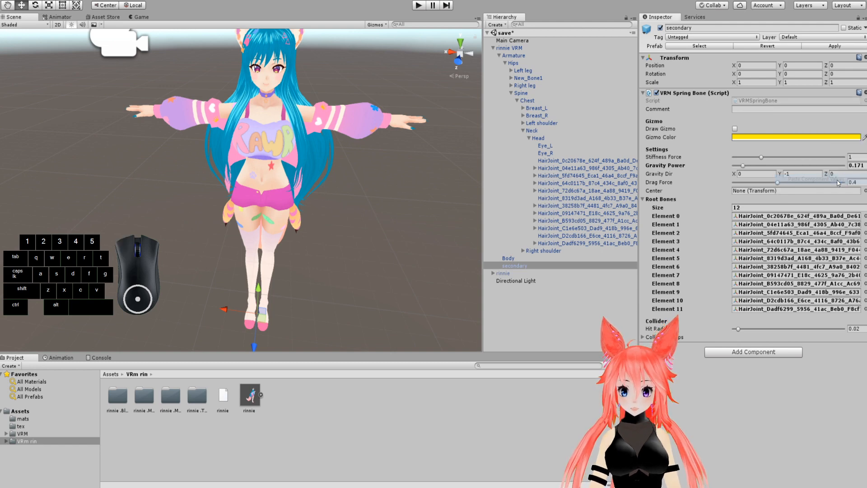
click(864, 166)
drag(863, 168, 790, 166)
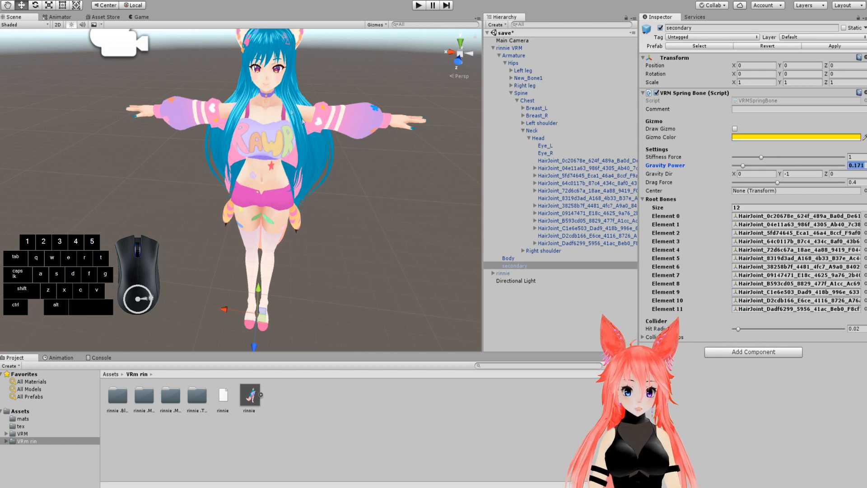
Step: Add a VRM Spring Bone Collider Group component to the Chest bone of rinnie VRM
alt+scroll(278, 112, up, 3)
right_drag(278, 112, 277, 103)
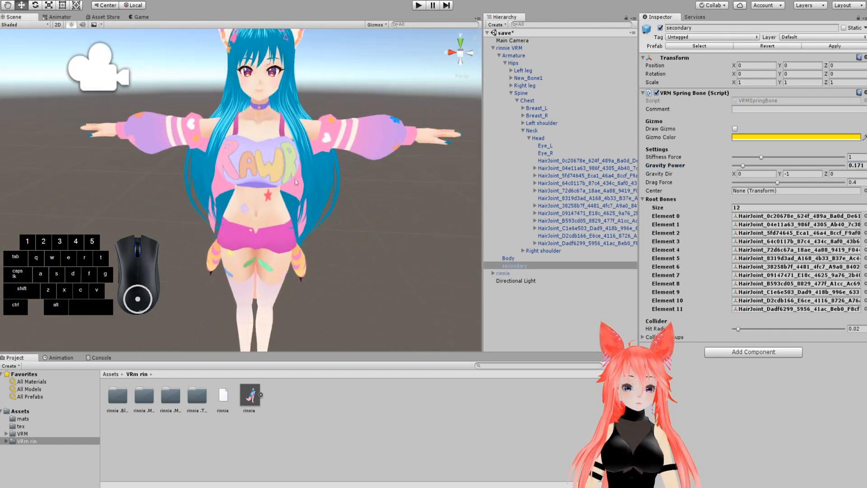
scroll(294, 181, up, 2)
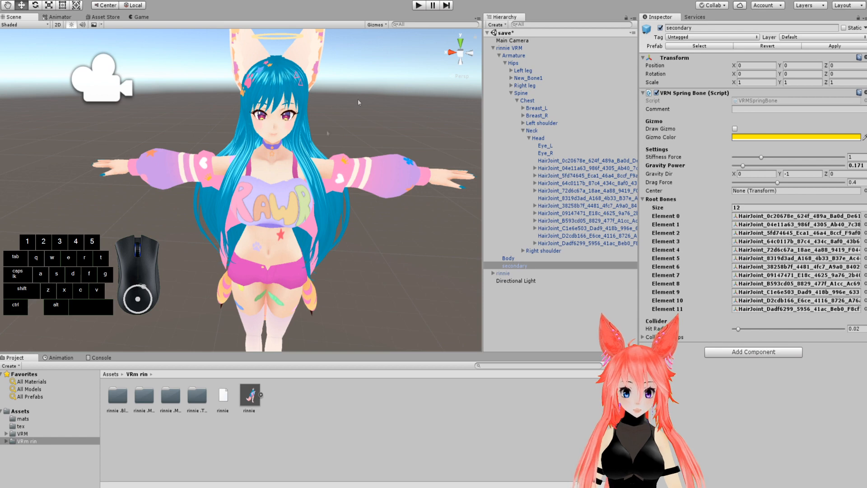
click(529, 100)
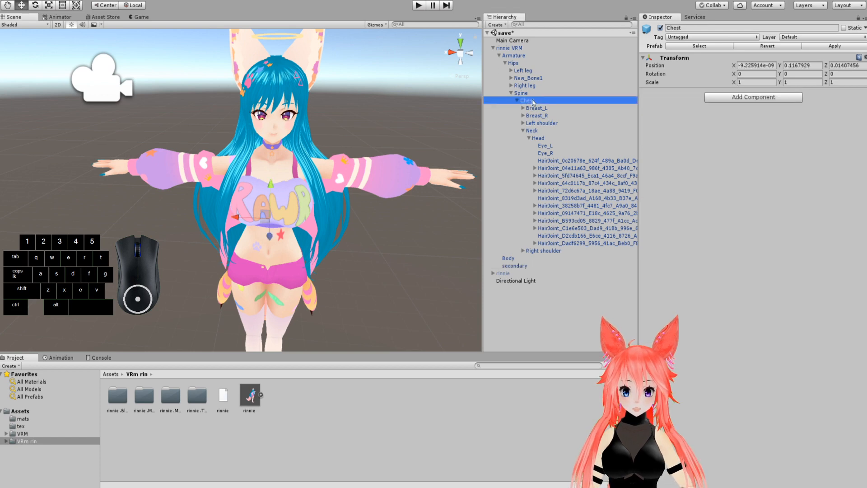
click(739, 101)
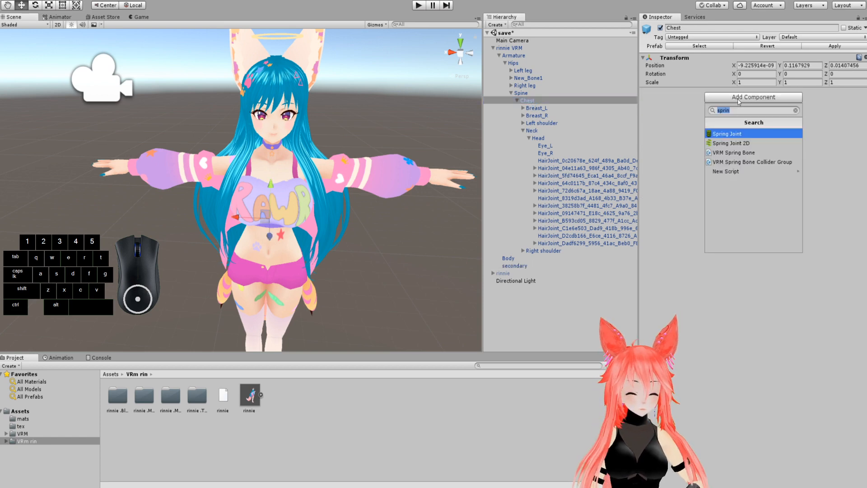
click(755, 163)
Step: Set the Chest collider group's Colliders size to 2 and expand the settings of both elements
scroll(337, 241, up, 5)
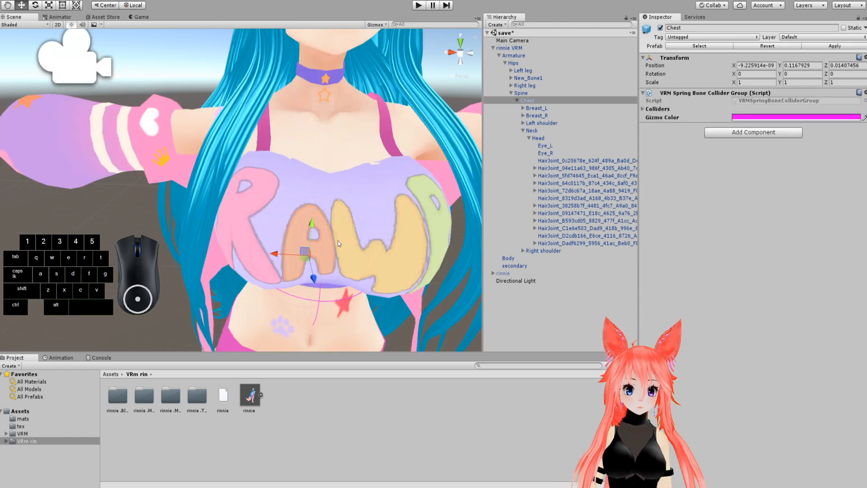
alt+drag(309, 225, 317, 186)
scroll(306, 199, up, 5)
scroll(317, 186, down, 5)
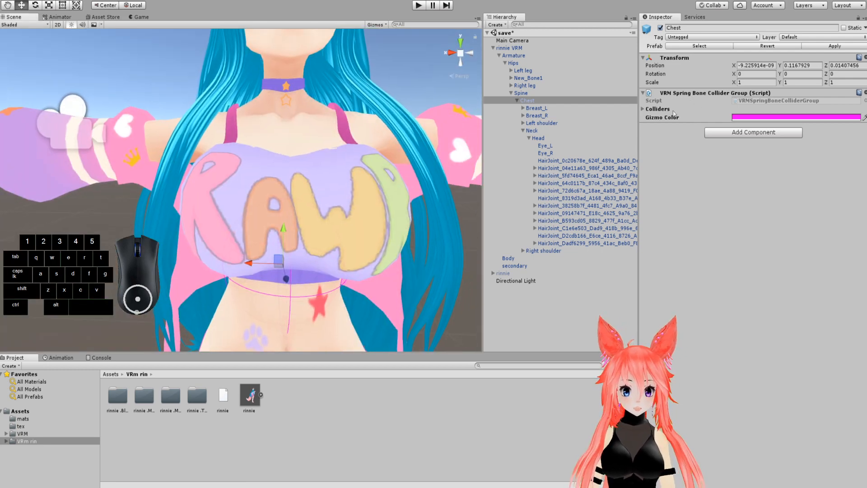
click(643, 110)
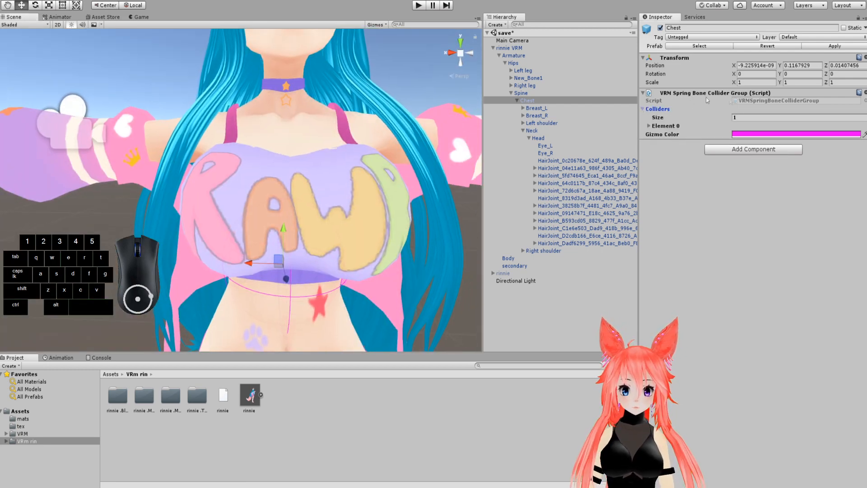
click(648, 126)
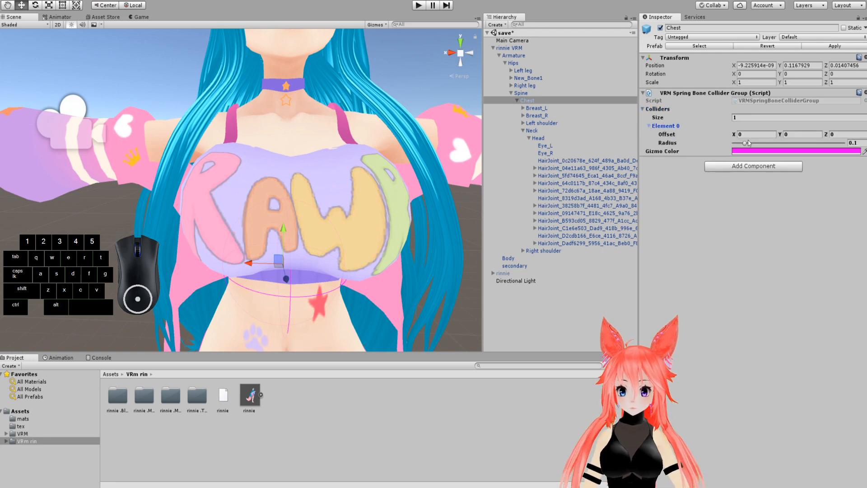
click(736, 118)
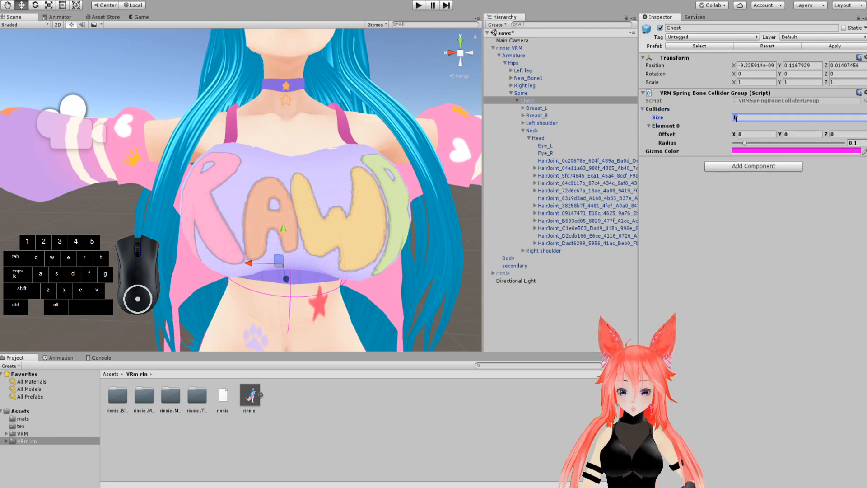
text(2)
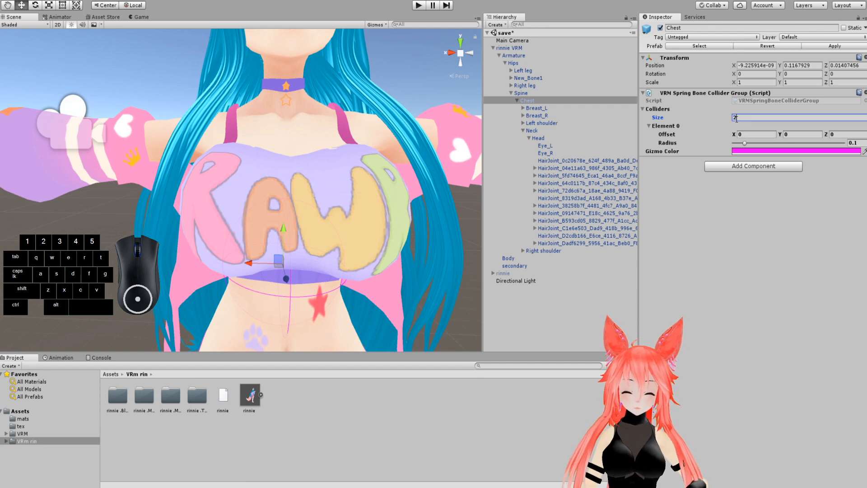
key(Return)
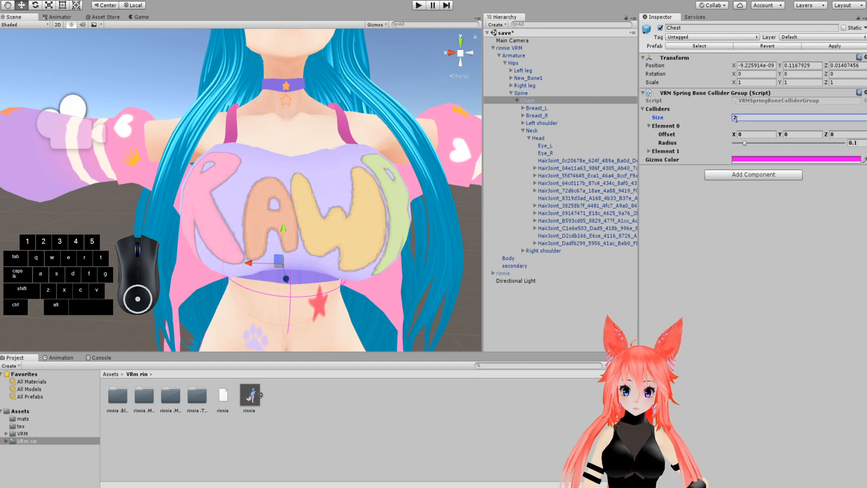
click(649, 151)
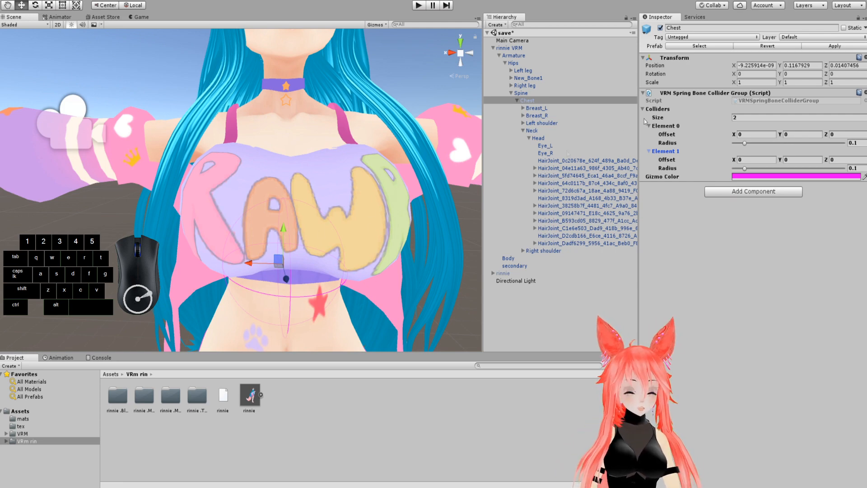
Step: Place the two Chest colliders on opposite sides of the bust at offsets about (-0.104, 0.082, 0.037) and (0.087, 0.079, 0)
drag(782, 136, 783, 163)
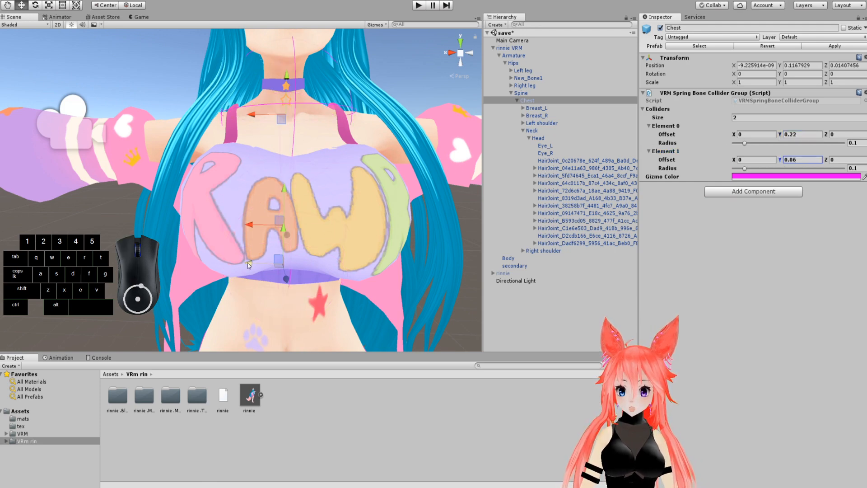
drag(249, 224, 197, 224)
drag(231, 198, 228, 181)
drag(252, 117, 321, 116)
drag(357, 76, 355, 132)
mouse_move(365, 178)
mouse_down()
mouse_move(369, 193)
mouse_move(367, 184)
mouse_up()
drag(361, 139, 359, 172)
Step: In top view, shift both Chest colliders forward and inward to offsets about (-0.084, 0.082, 0.051) and (0.079, 0.079, 0.053)
middle_drag(232, 206, 257, 348)
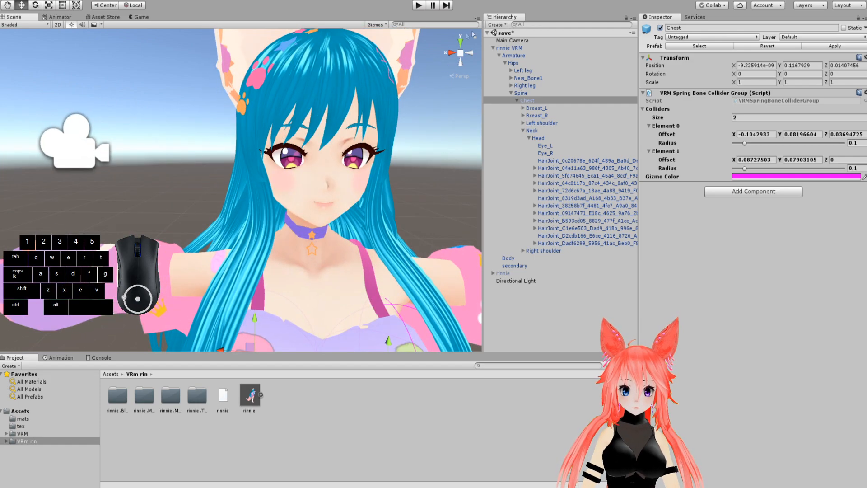
click(459, 41)
middle_drag(288, 111, 317, 343)
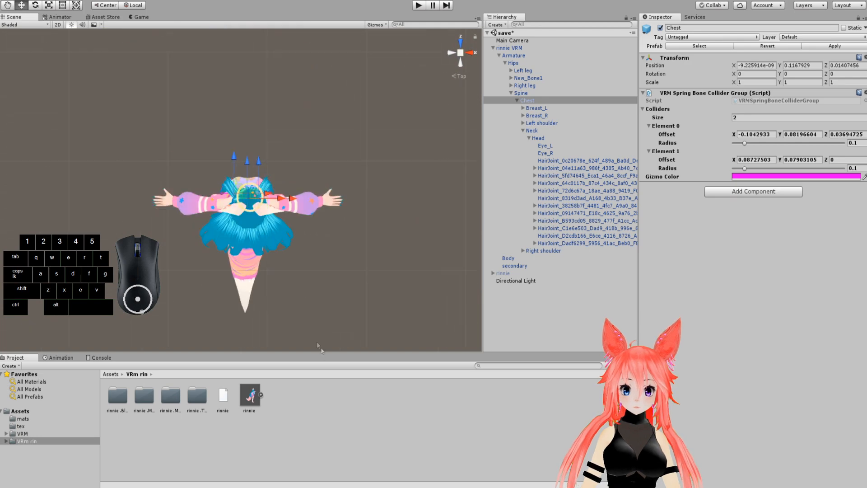
scroll(290, 279, up, 10)
scroll(289, 277, down, 10)
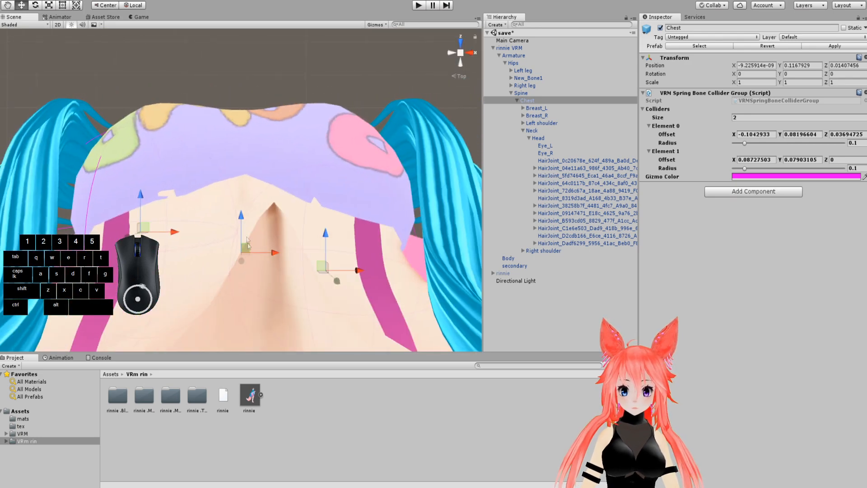
drag(237, 217, 237, 221)
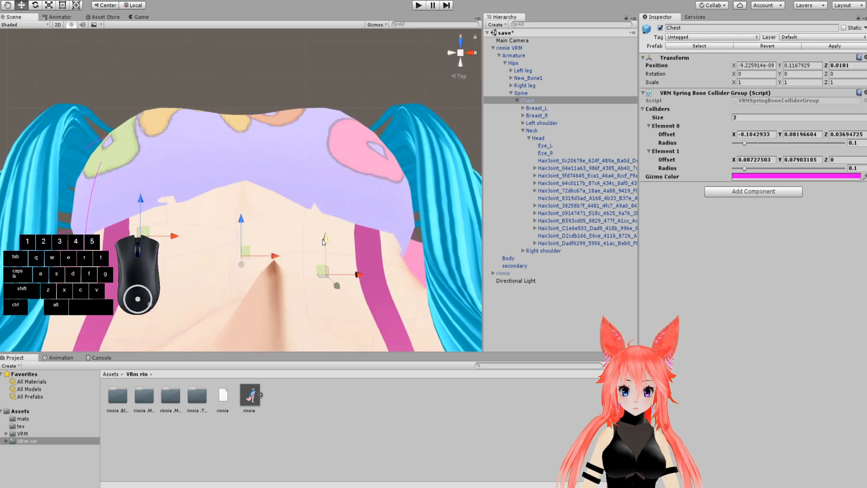
key(ctrl+z)
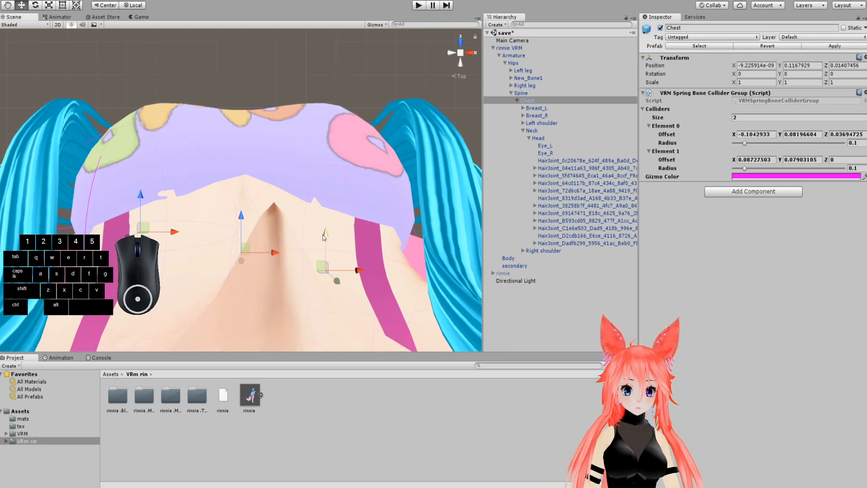
drag(323, 236, 318, 178)
drag(355, 214, 347, 215)
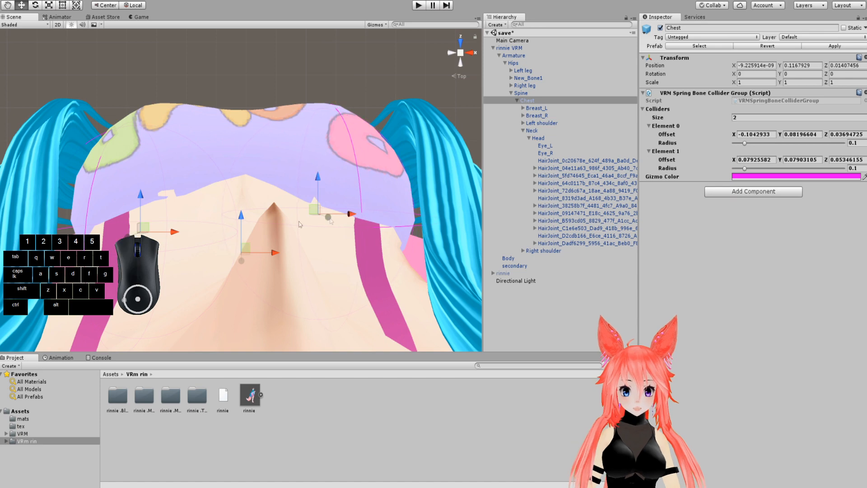
drag(141, 199, 166, 210)
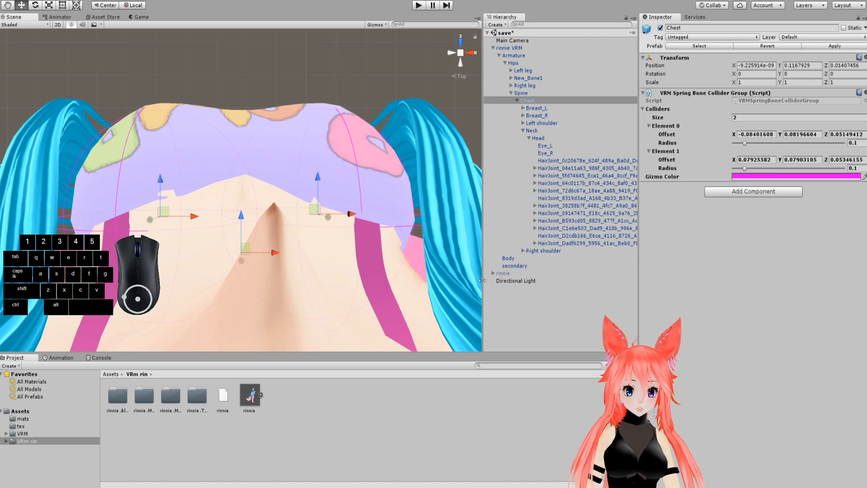
Step: Assign the Chest collider group to the Collider Groups of the secondary object's VRM Spring Bone
click(514, 265)
key(f)
middle_drag(346, 106, 377, 90)
right_drag(377, 89, 745, 5)
middle_drag(233, 262, 332, 70)
middle_drag(286, 294, 392, 192)
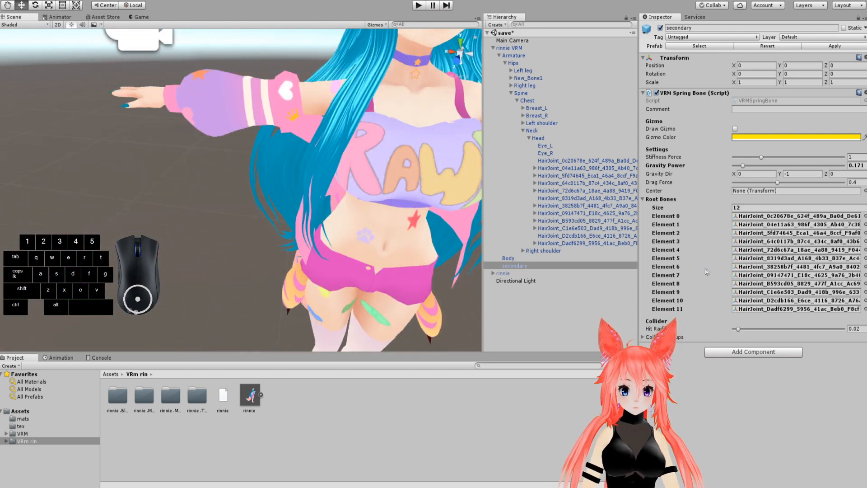
middle_drag(412, 223, 294, 201)
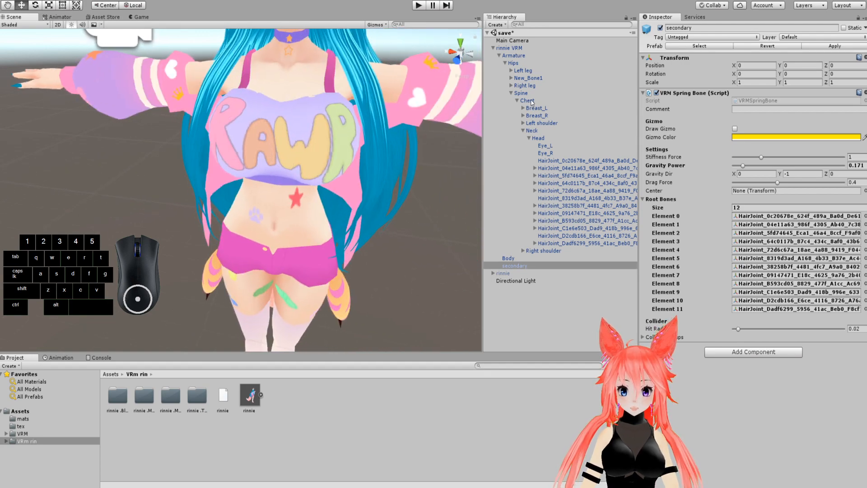
drag(531, 103, 660, 336)
scroll(360, 210, up, 3)
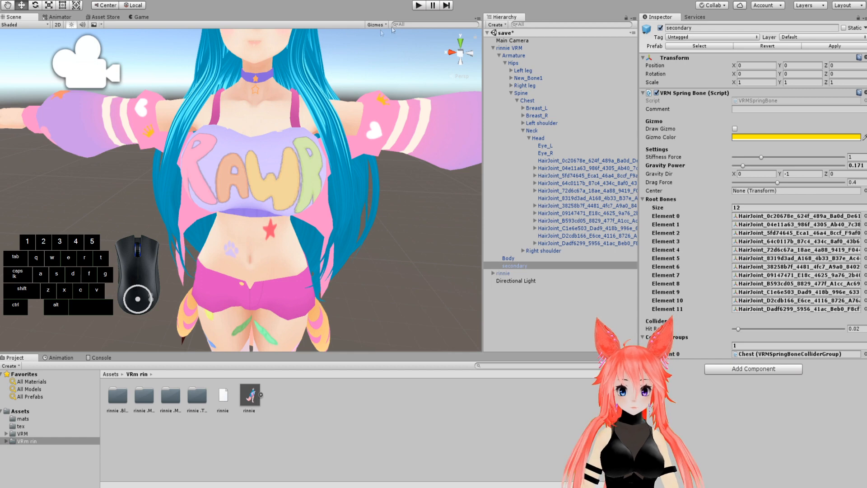
Step: Run the scene in play mode and examine how the hair rests against the chest in the Scene view
click(419, 5)
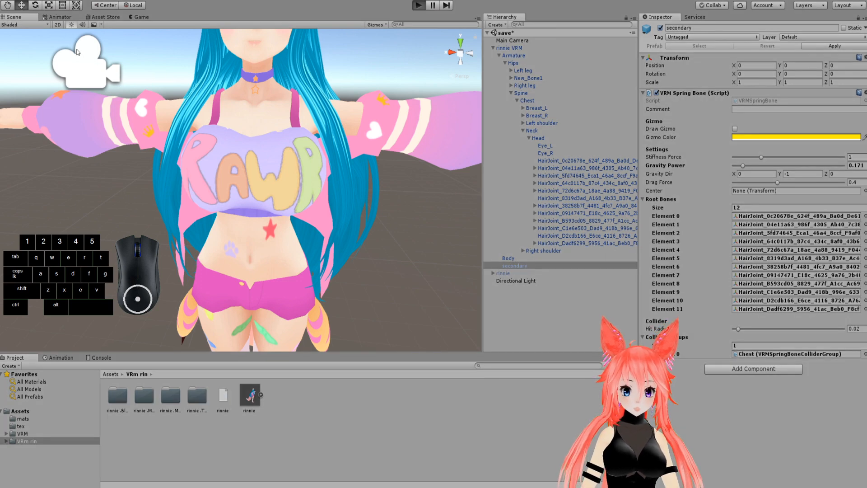
click(16, 18)
right_drag(198, 116, 192, 128)
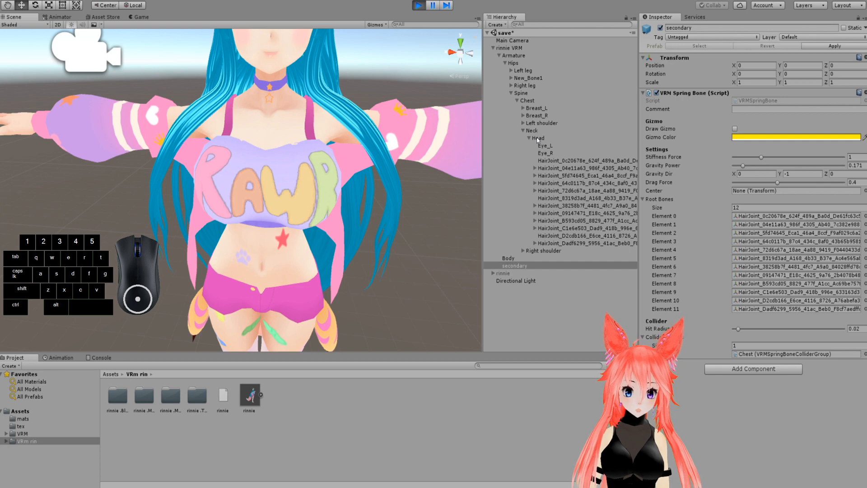
Step: While the scene plays, set the radius of both Chest colliders to 0.061
double_click(531, 103)
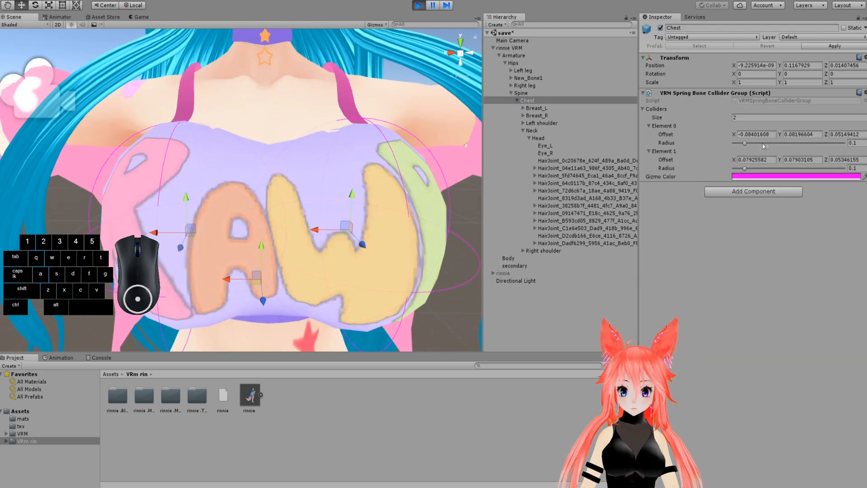
drag(744, 145, 741, 147)
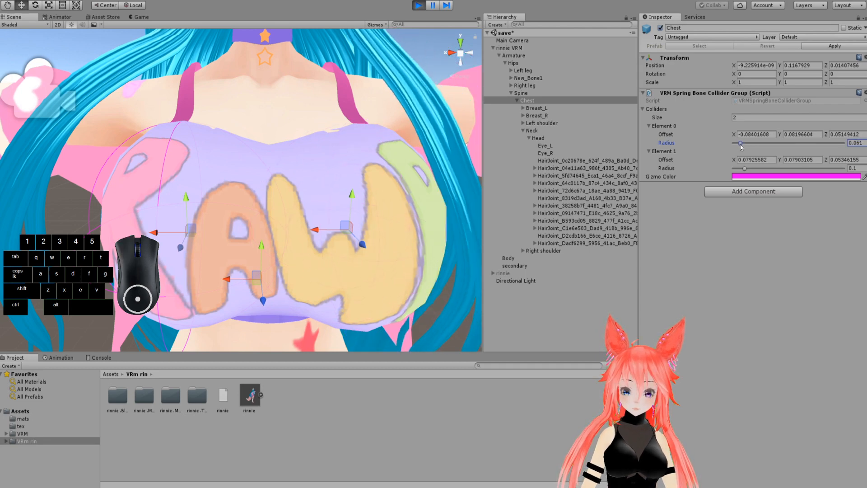
click(858, 143)
key(ctrl+c)
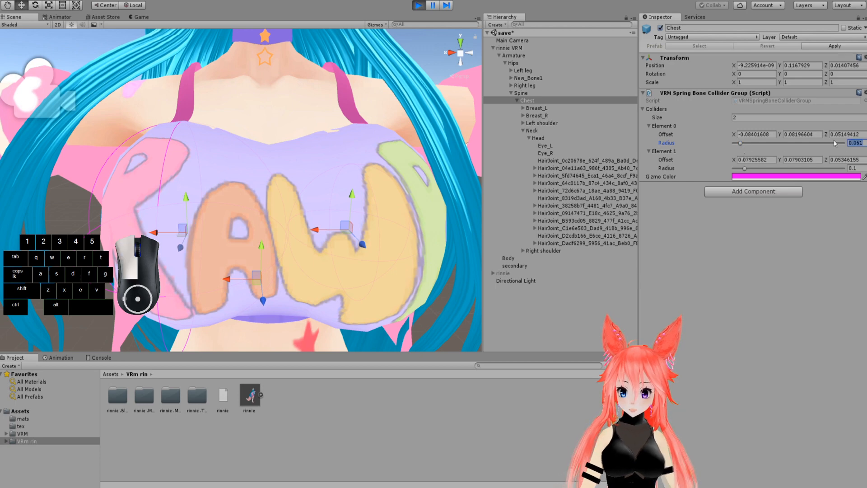
click(855, 168)
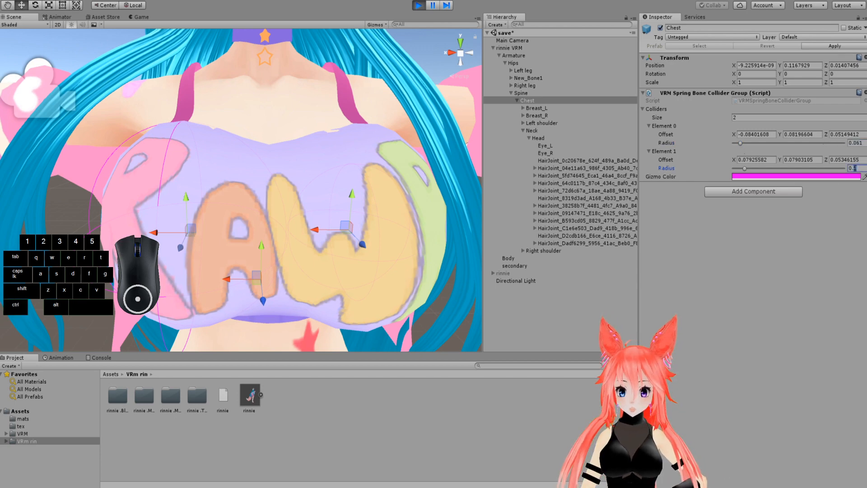
key(ctrl+v)
middle_drag(353, 225, 159, 205)
scroll(163, 204, up, 3)
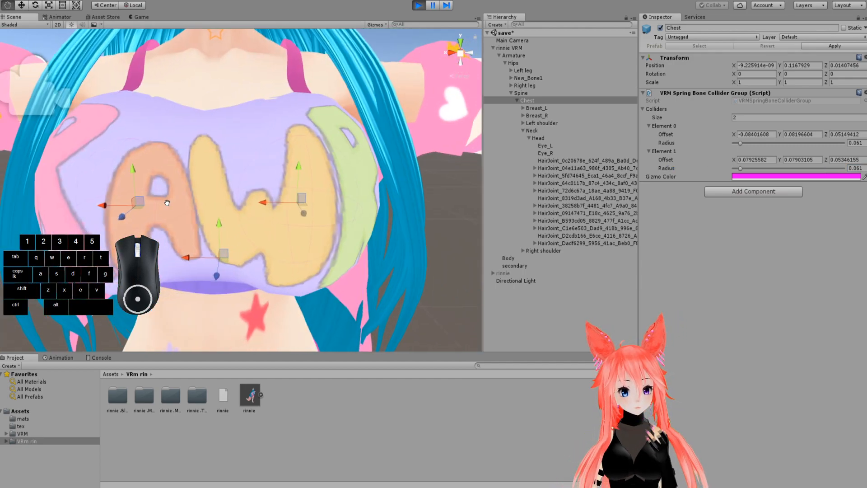
Step: Copy the Chest's VRM Spring Bone Collider Group, stop play mode, and paste its values back onto the same component
click(865, 94)
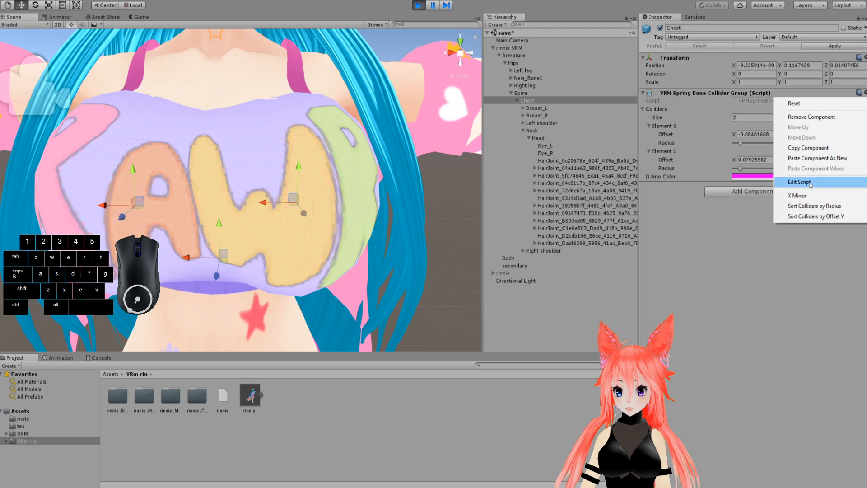
click(807, 149)
click(418, 7)
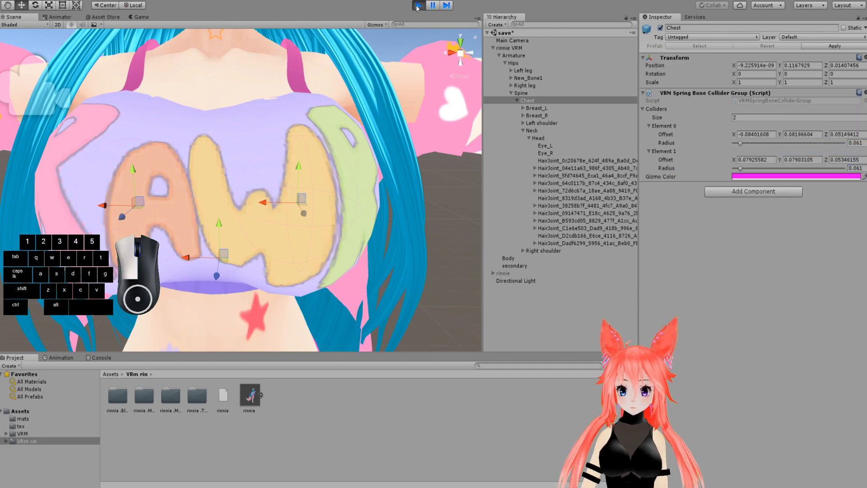
scroll(303, 104, down, 5)
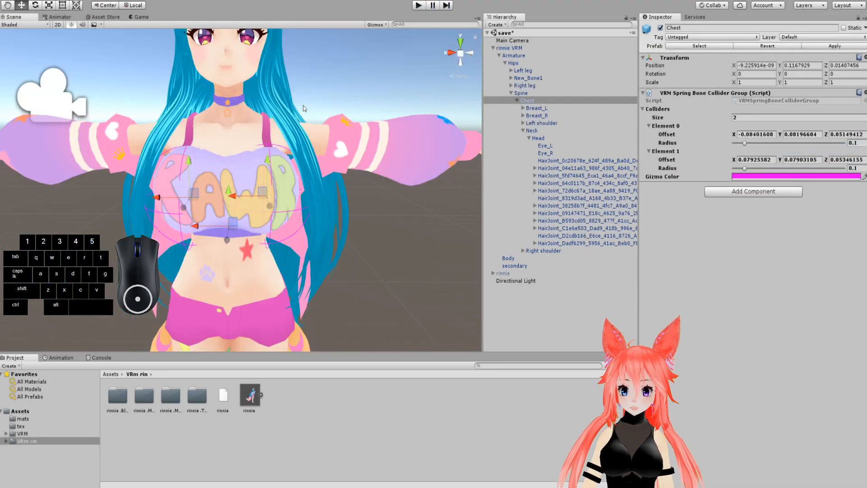
click(865, 93)
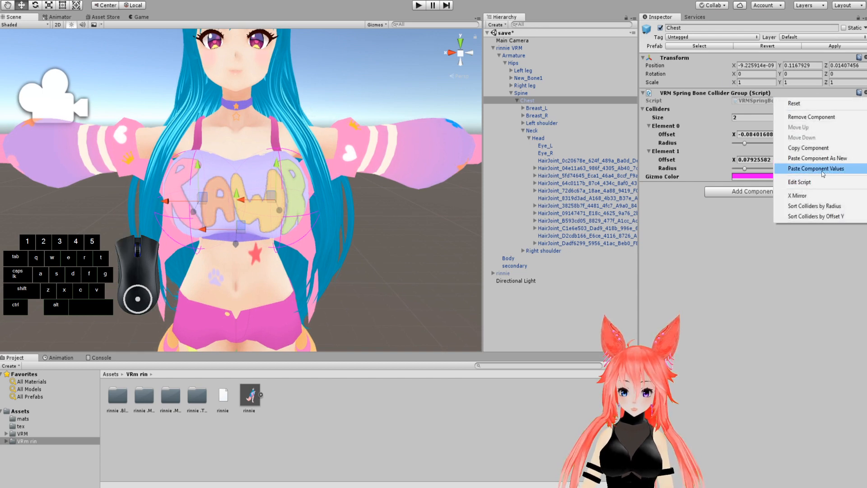
click(822, 172)
Step: Run the scene again and shift the rinnie VRM avatar sideways to about X -2.528 to test the hair physics
click(416, 6)
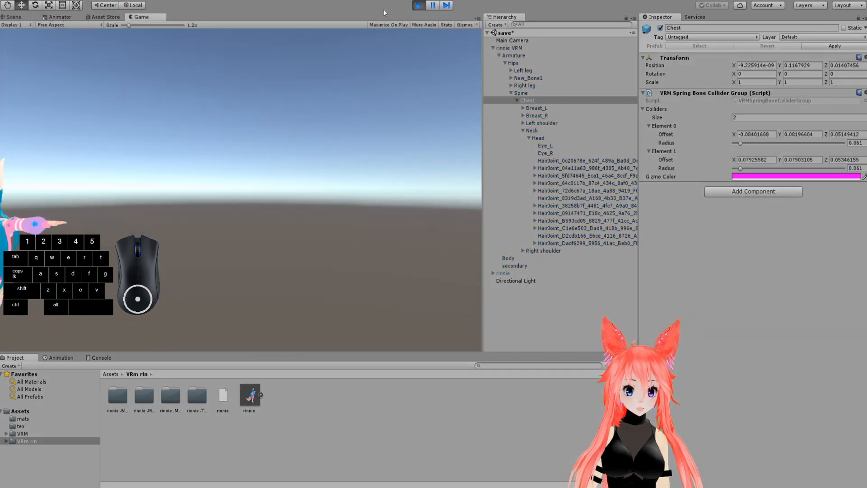
middle_drag(276, 197, 289, 256)
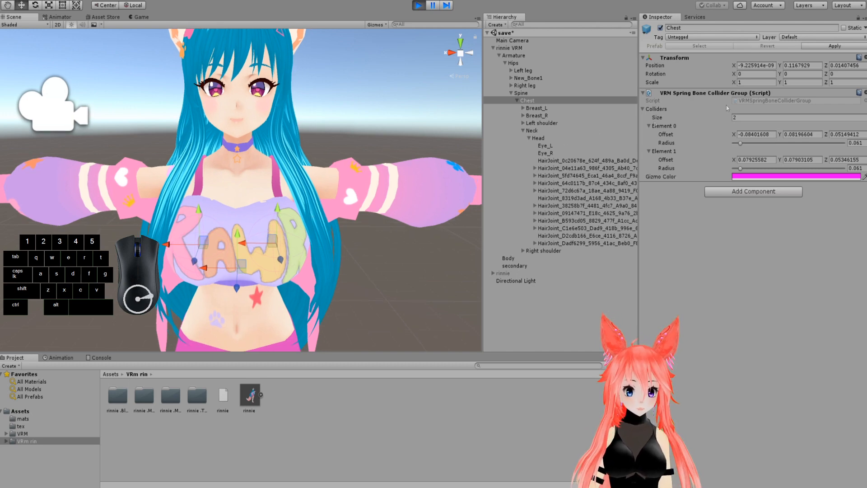
click(513, 49)
right_drag(211, 180, 208, 206)
drag(207, 199, 258, 202)
right_drag(312, 188, 232, 188)
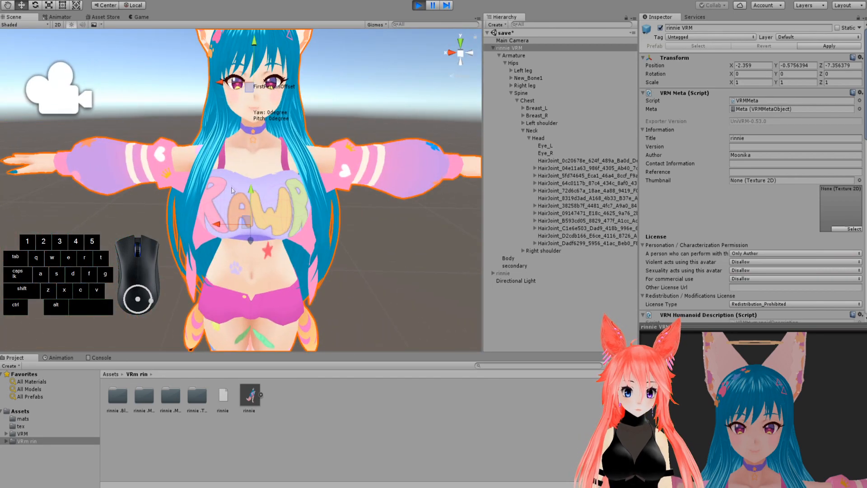
drag(215, 221, 252, 222)
Step: Examine the hair around the avatar's face, shoulders and chest from several distances and angles
mouse_move(252, 217)
middle_down()
mouse_move(237, 221)
mouse_move(241, 211)
mouse_move(239, 221)
middle_up()
scroll(238, 221, up, 5)
scroll(238, 222, down, 3)
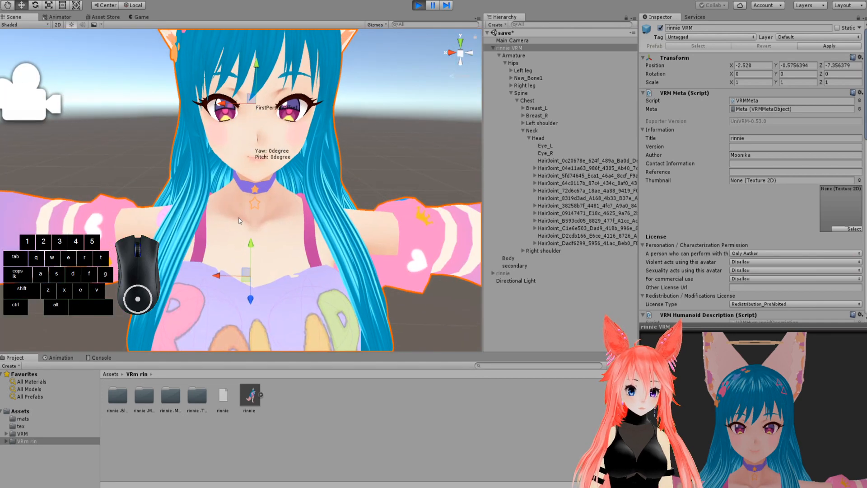
scroll(240, 220, down, 5)
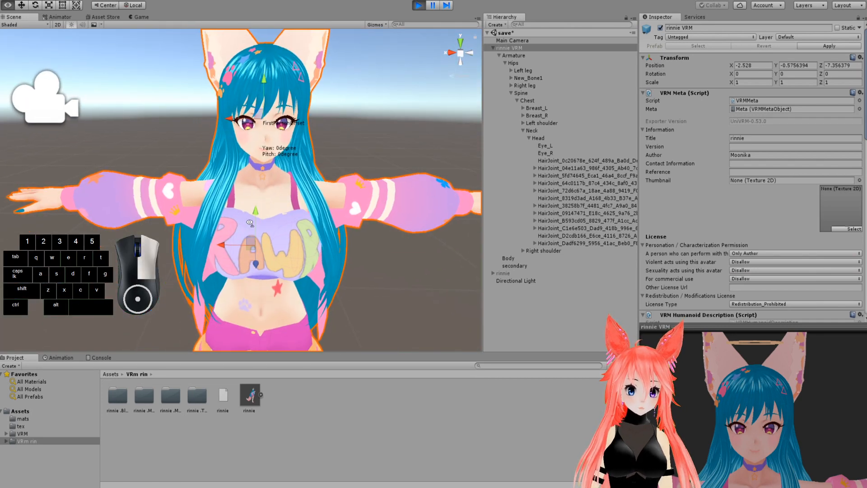
mouse_move(245, 224)
middle_down()
mouse_move(267, 224)
mouse_move(242, 226)
middle_up()
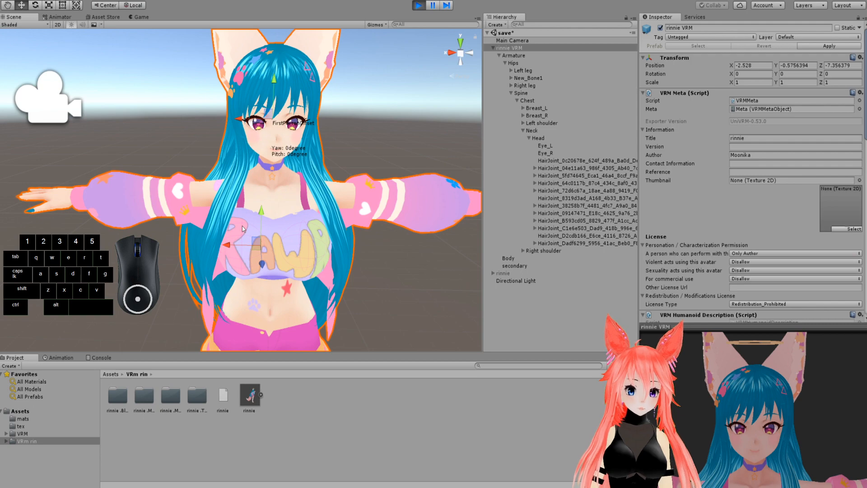
right_drag(245, 149, 231, 192)
key(f)
scroll(198, 214, up, 5)
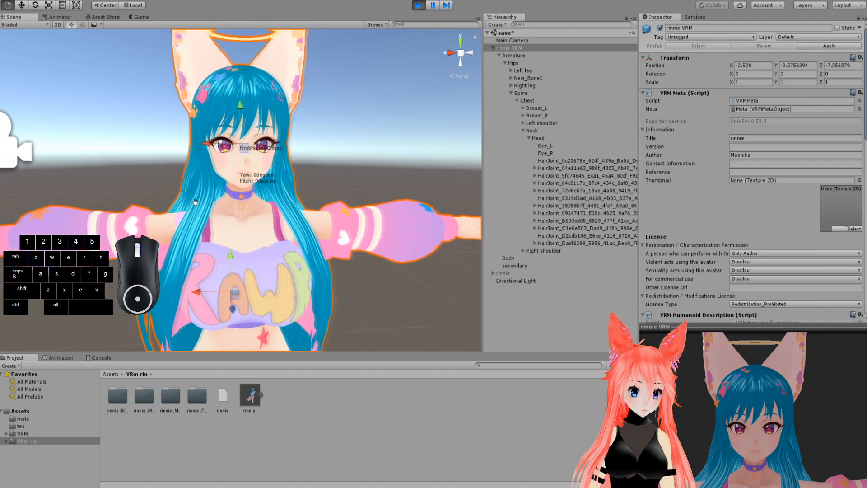
scroll(198, 214, down, 5)
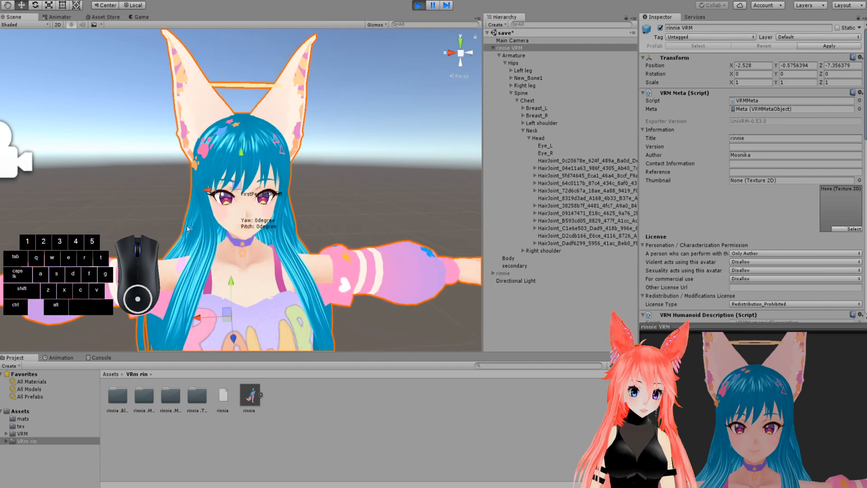
right_drag(200, 176, 181, 155)
middle_drag(291, 262, 273, 211)
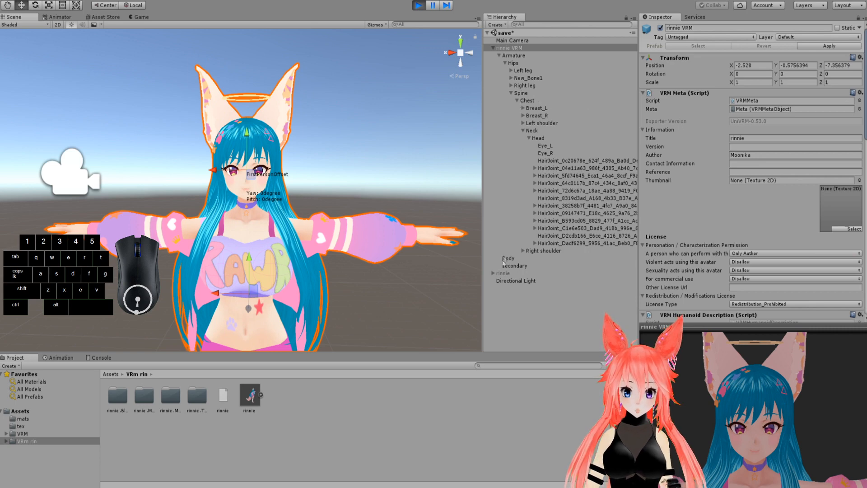
Step: Open the BlendShape asset referenced by rinnie VRM's VRM Blend Shape Proxy
click(518, 265)
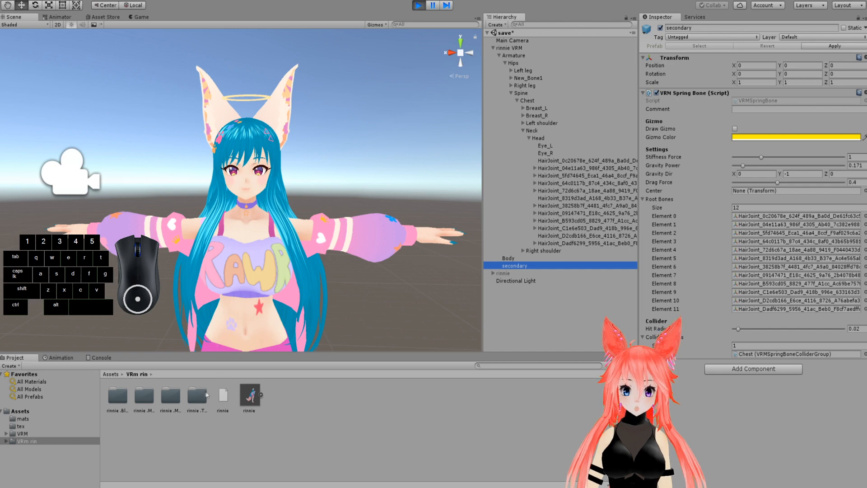
click(519, 49)
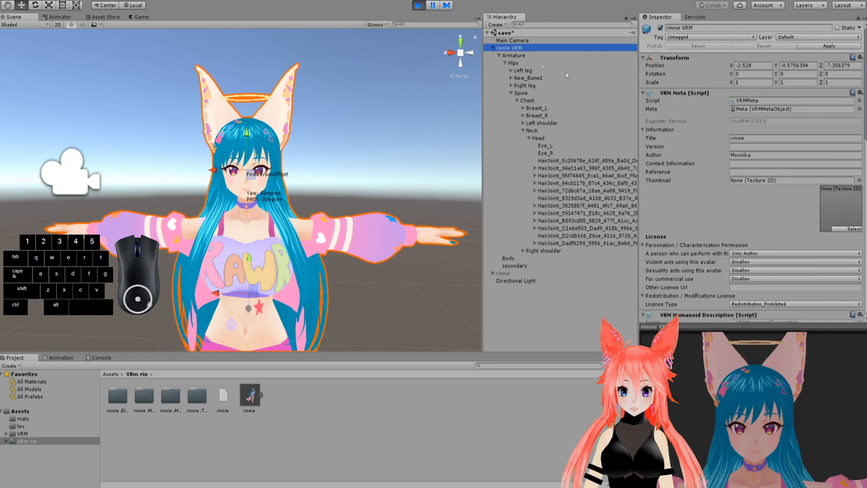
scroll(780, 215, down, 8)
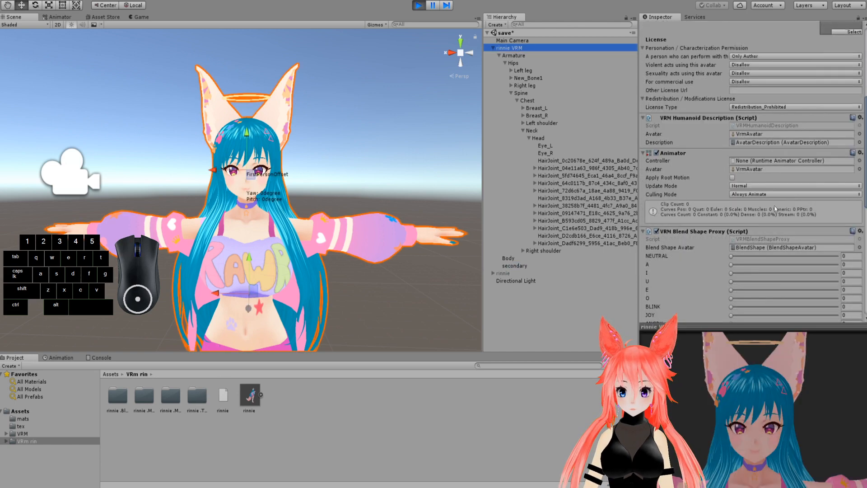
click(762, 247)
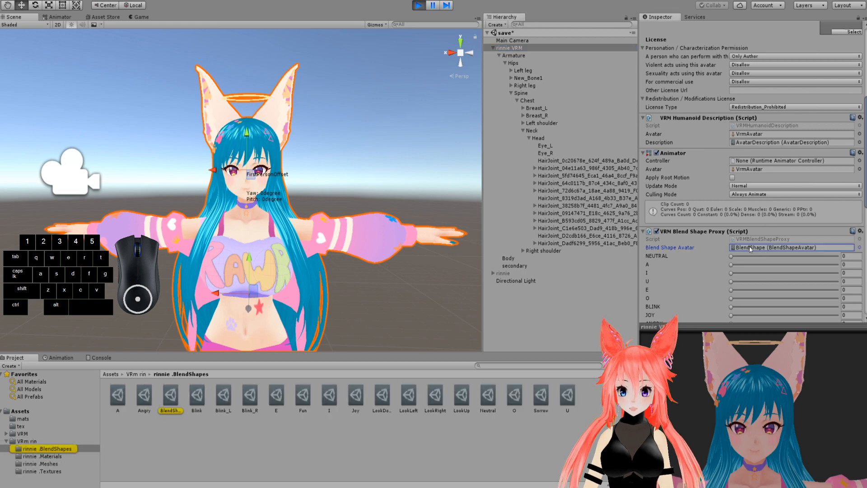
click(172, 403)
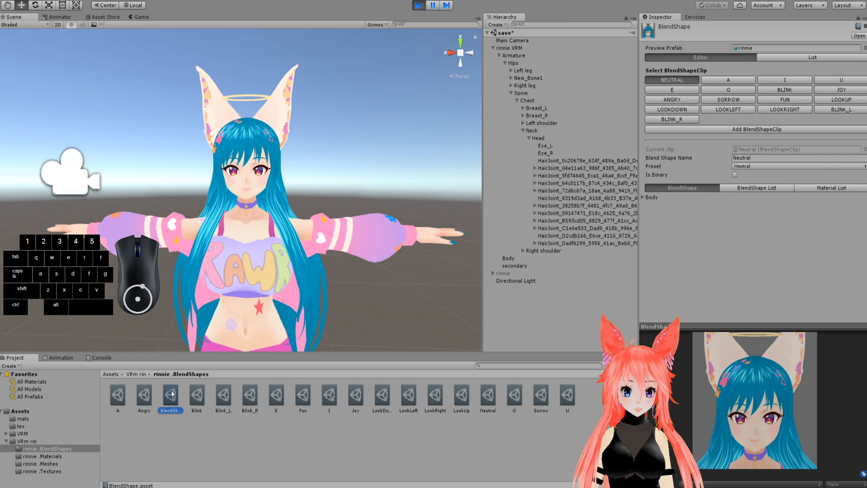
Step: For the A blend shape clip, set the Body's vrc.v_aa shape to 100
click(719, 80)
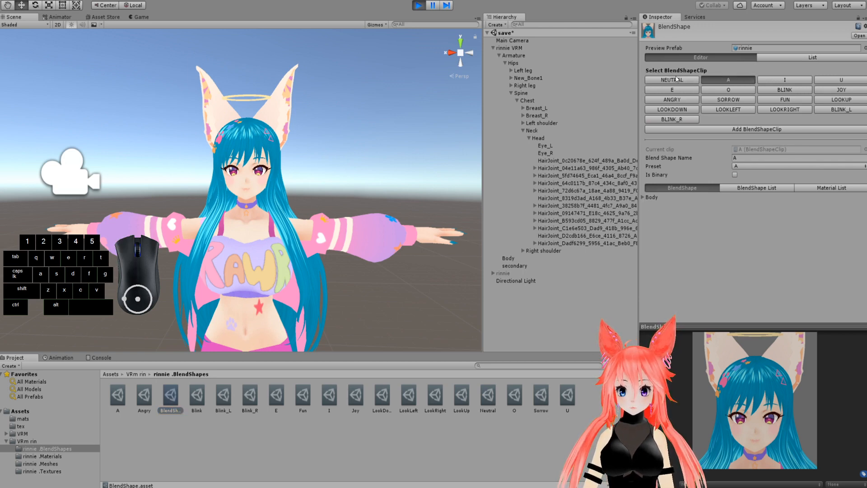
click(650, 199)
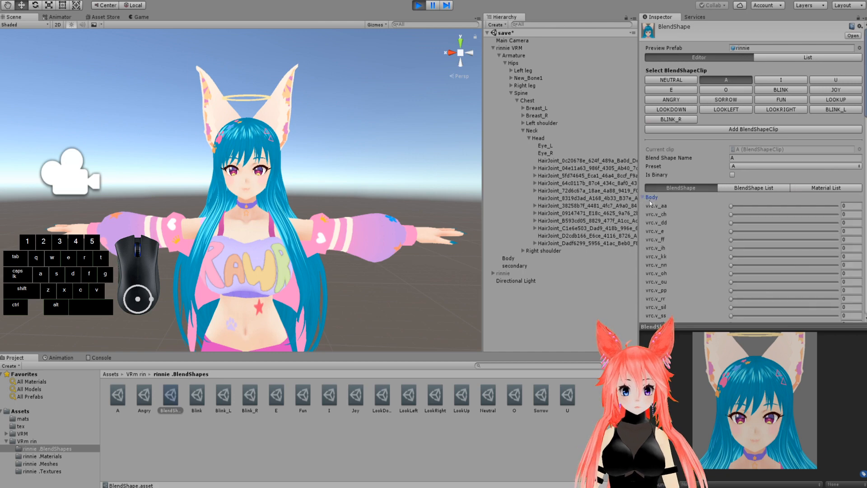
drag(730, 206, 837, 206)
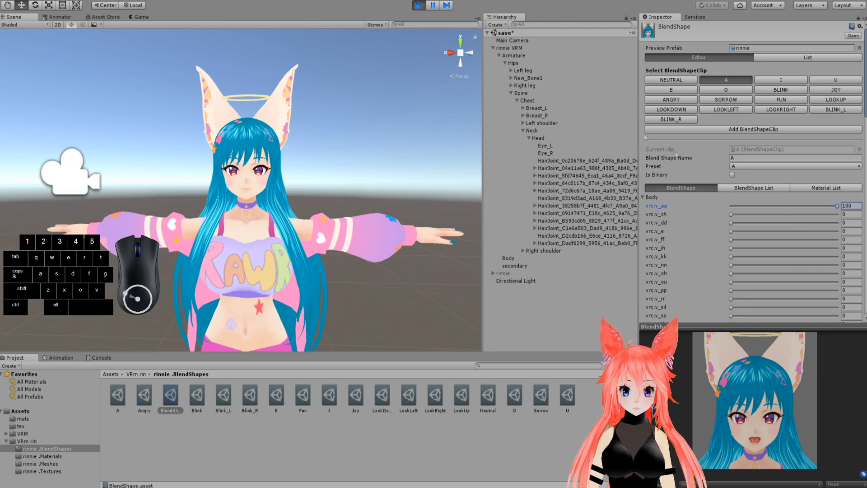
Step: Stop play mode and start a UniVRM humanoid export of the rinnie VRM object with the existing exporter settings
click(419, 5)
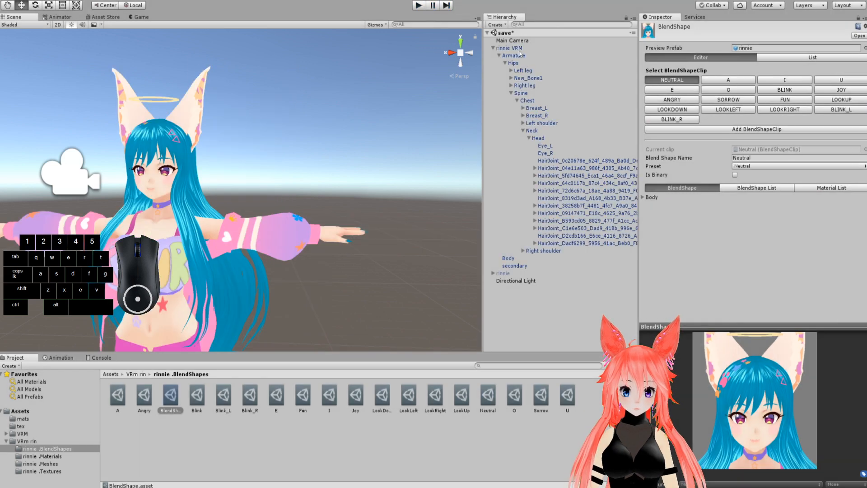
click(489, 49)
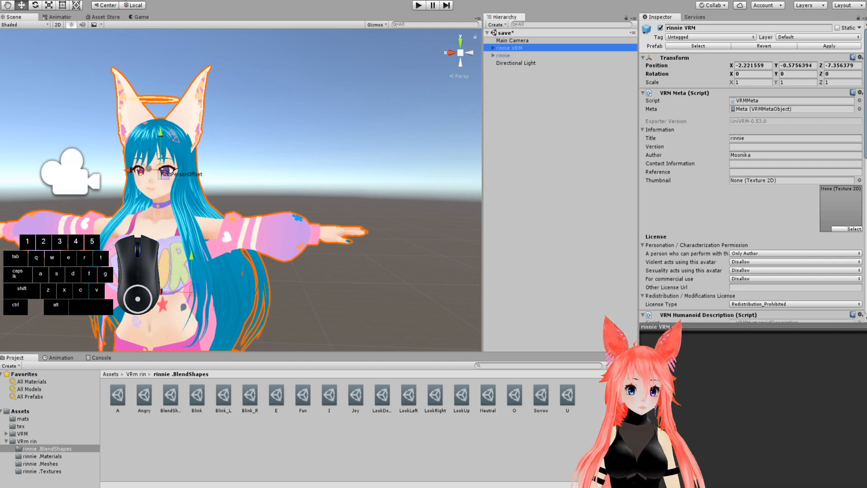
click(122, 0)
click(148, 28)
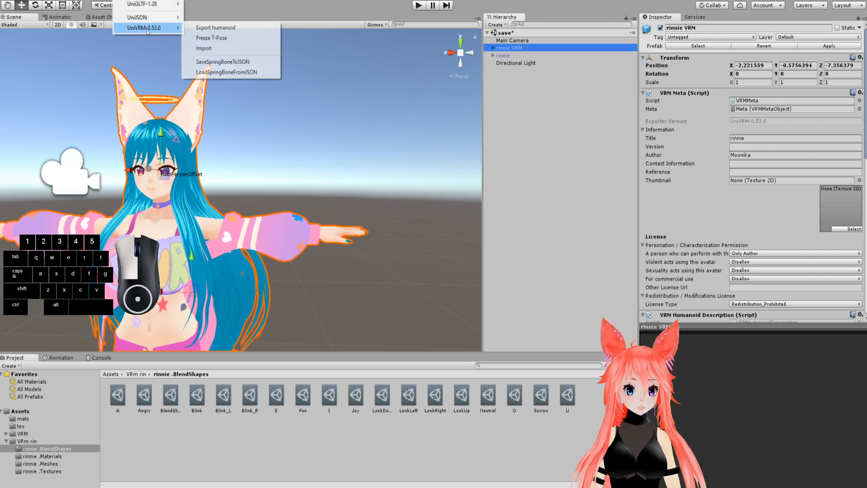
click(216, 28)
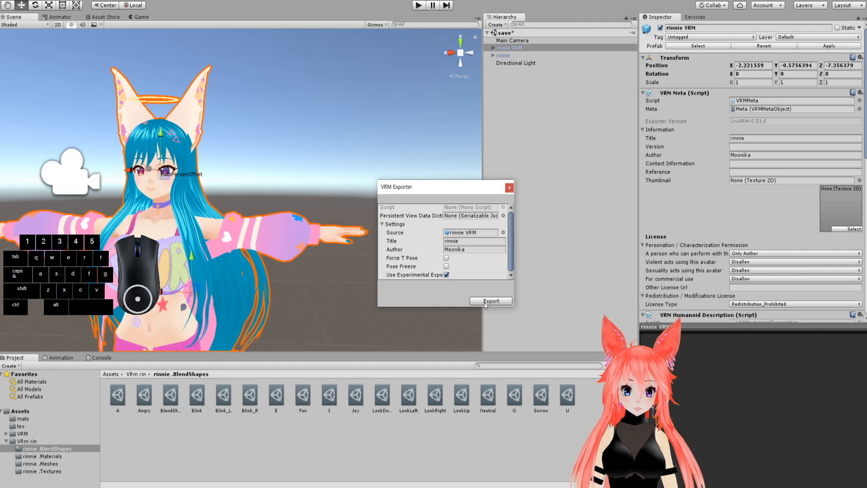
click(486, 301)
Step: Create a folder named Finished inside VRm rin and export the avatar into it as rinnie VRM
click(90, 218)
right_click(120, 177)
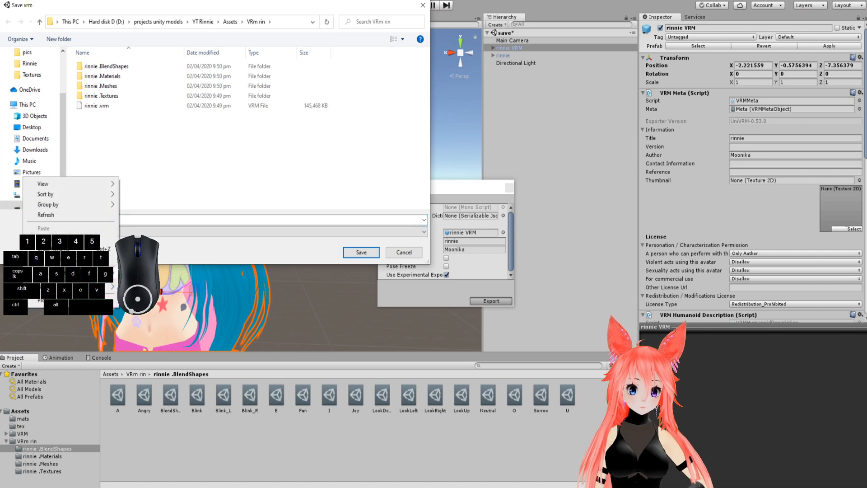
mouse_move(103, 286)
click(145, 289)
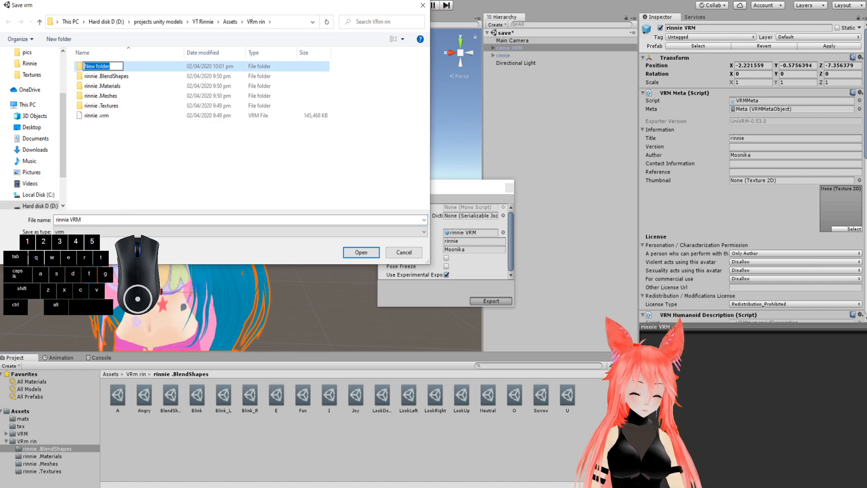
text(Finished)
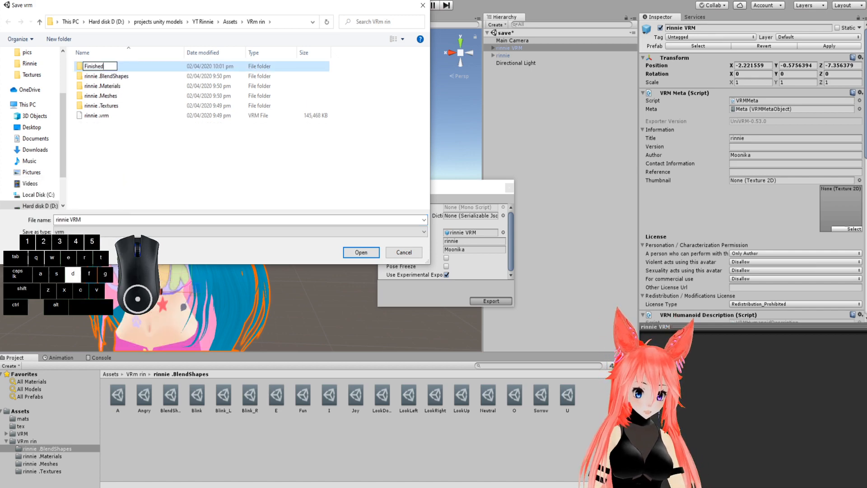
double_click(146, 66)
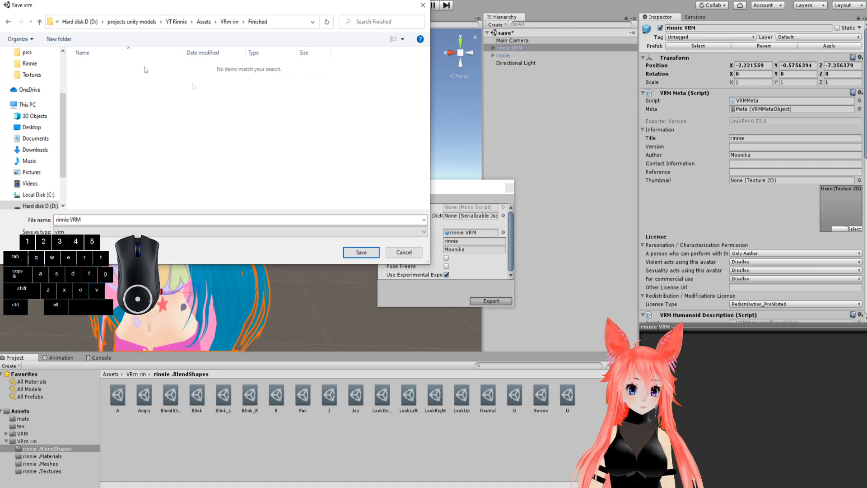
click(364, 253)
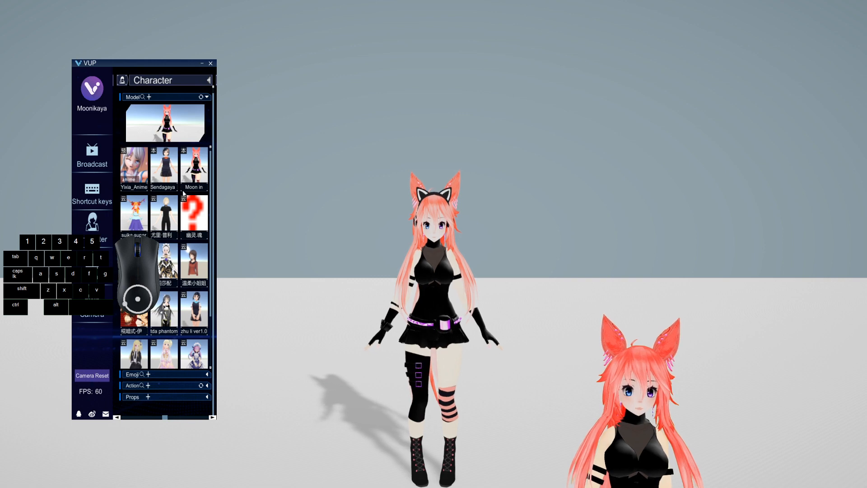
Step: Switch to VUP, import rinnie VRM.vrm from the desktop's Rinnie folder and load it as the active character
click(149, 97)
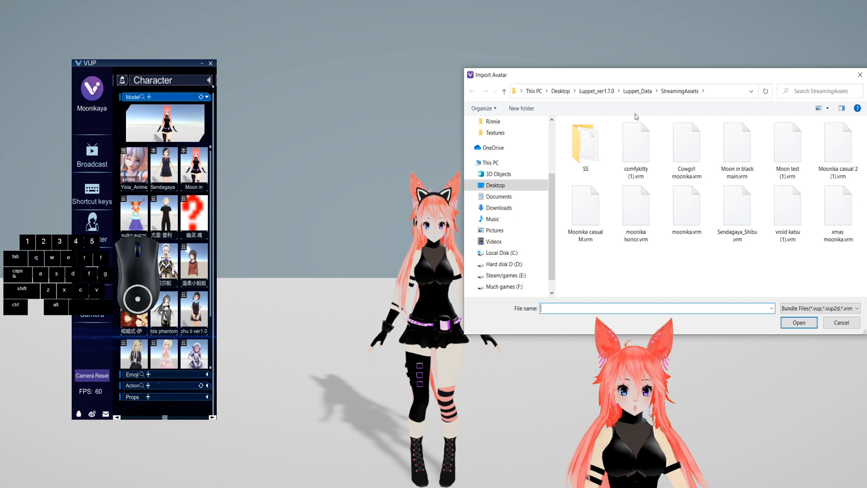
scroll(500, 157, up, 1)
click(493, 155)
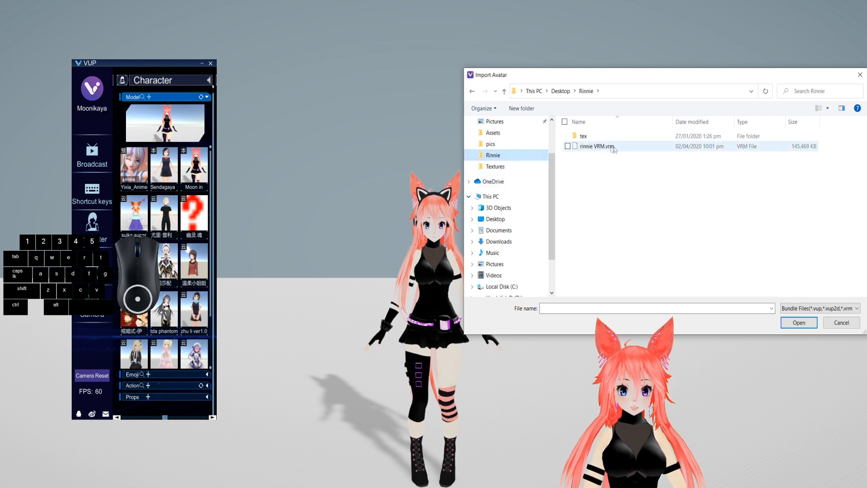
click(605, 147)
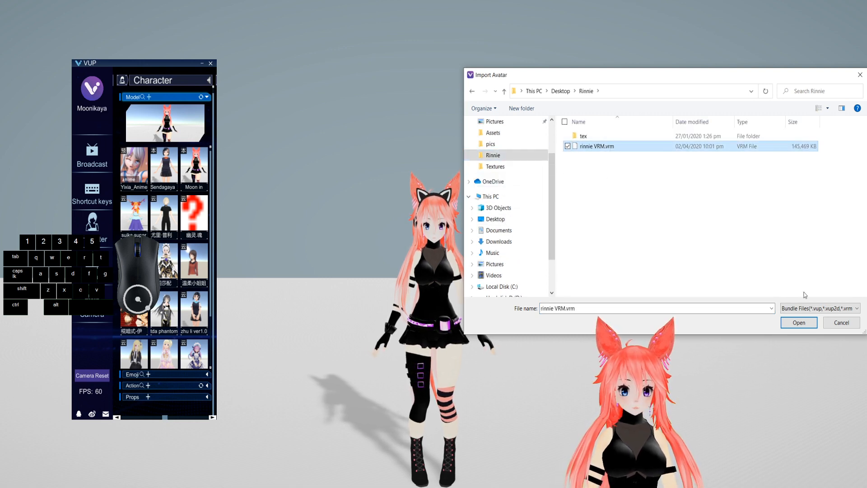
click(799, 323)
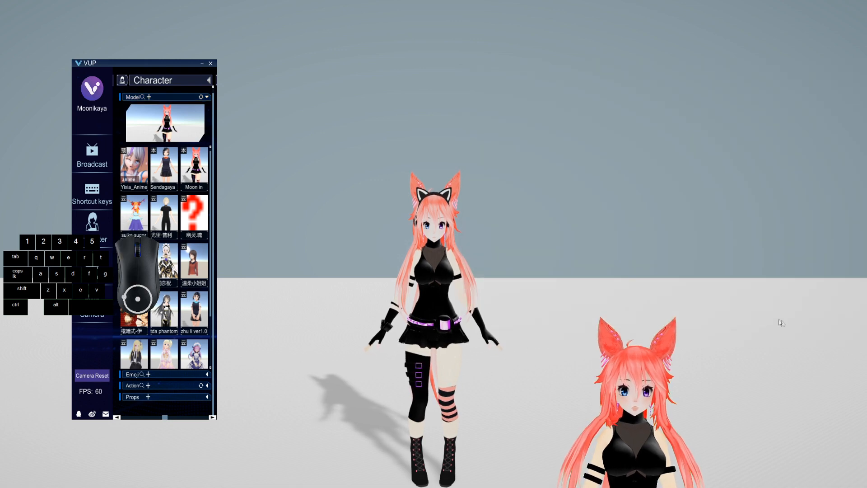
mouse_move(176, 177)
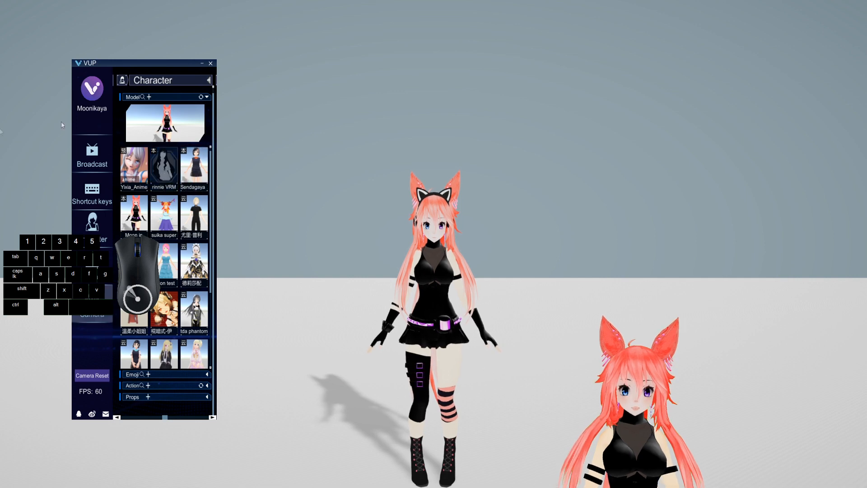
click(164, 171)
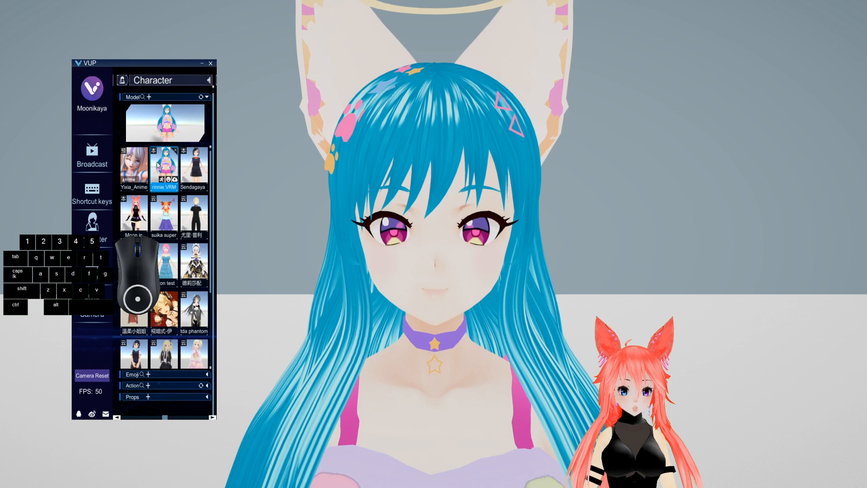
Step: Examine the loaded rinnie avatar from the face out to the upper body with the control window hidden
click(582, 281)
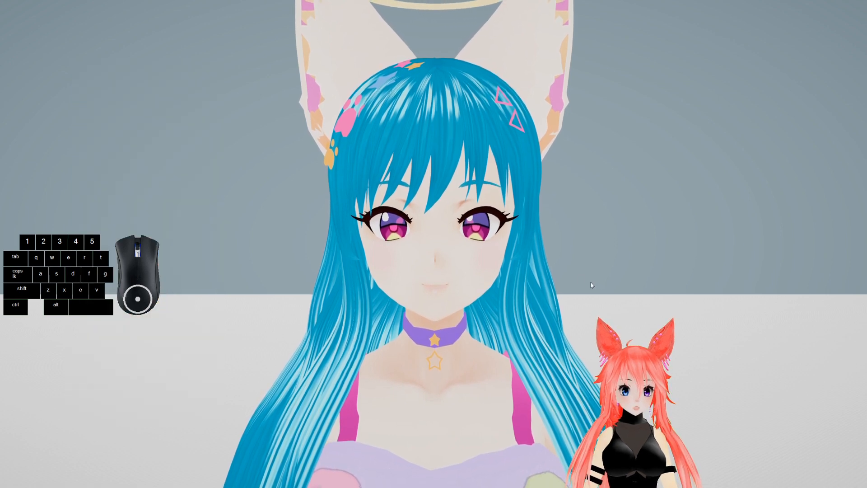
scroll(587, 282, down, 8)
right_drag(525, 267, 457, 296)
scroll(524, 272, up, 4)
scroll(457, 296, up, 3)
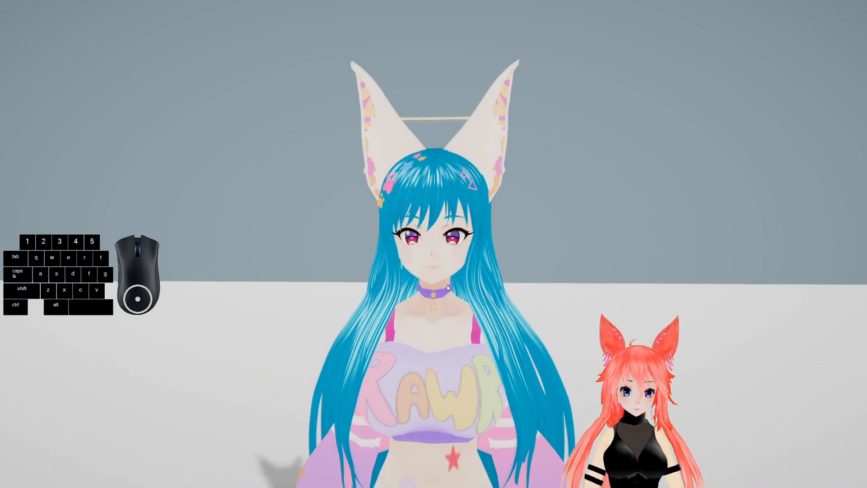
key(Escape)
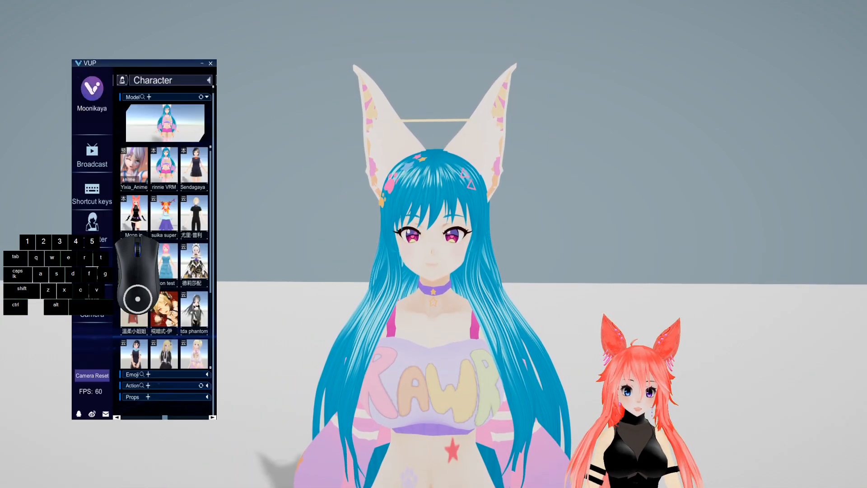
Step: Open the face channel mapping of rinnie VRM and place the control window between the two preview faces
mouse_move(170, 181)
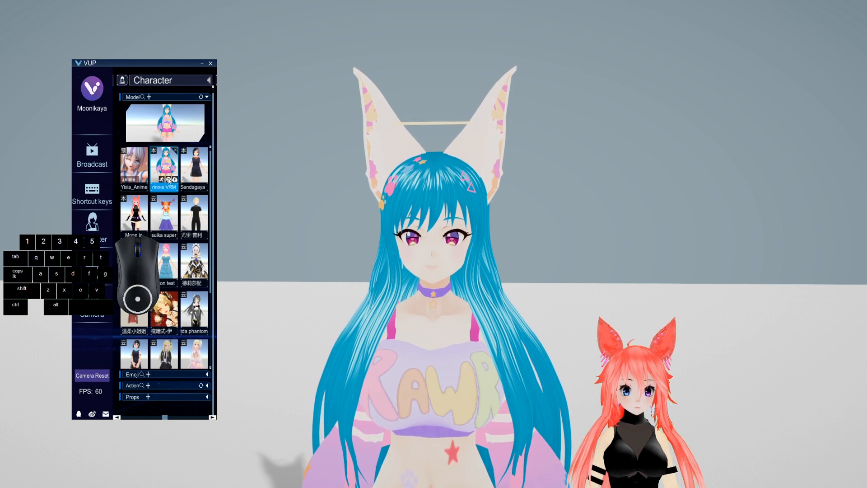
click(168, 180)
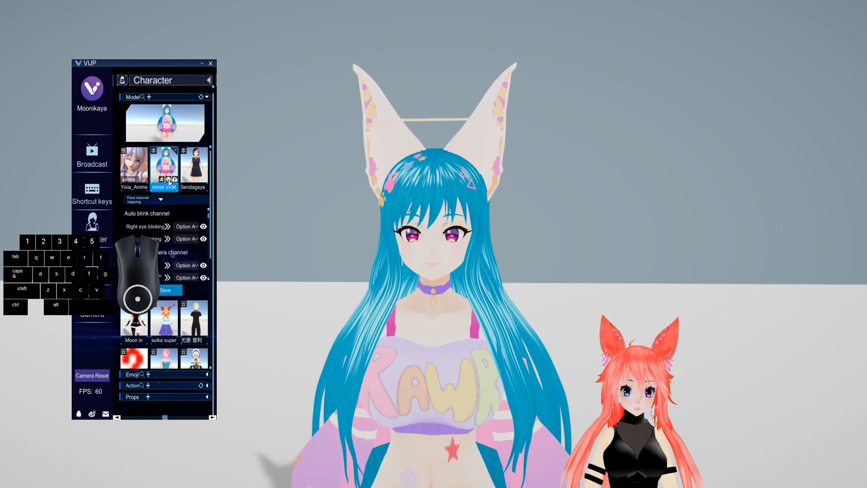
scroll(199, 226, down, 3)
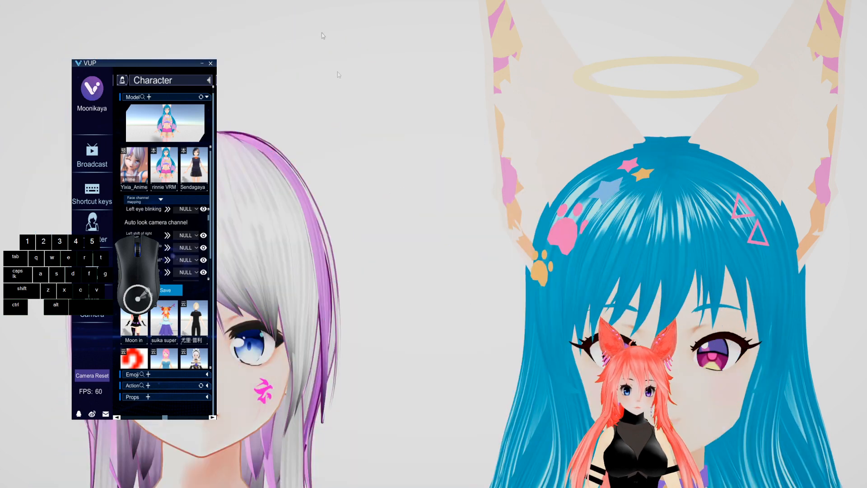
drag(152, 68, 431, 42)
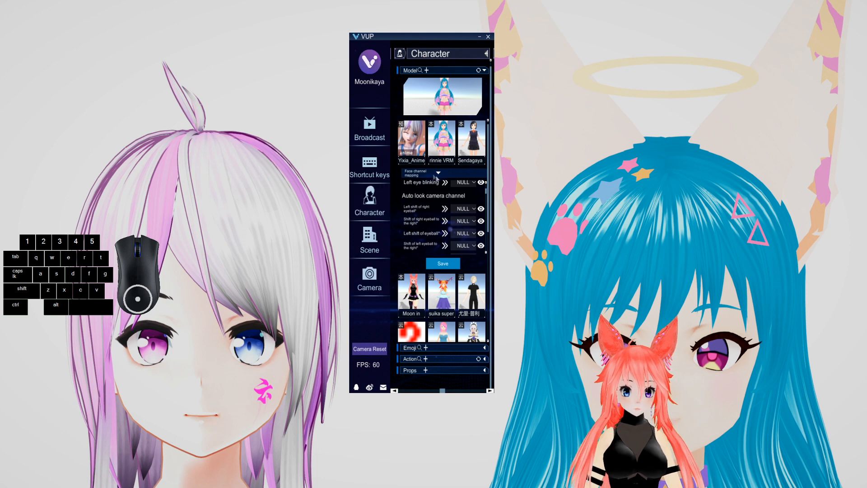
Step: Review rinnie VRM's face channel mapping entries, from the blinking and eyeball channels to the eyebrow and jaw channels
scroll(461, 190, up, 2)
scroll(440, 232, down, 6)
scroll(448, 226, down, 8)
scroll(445, 220, down, 8)
scroll(410, 207, down, 8)
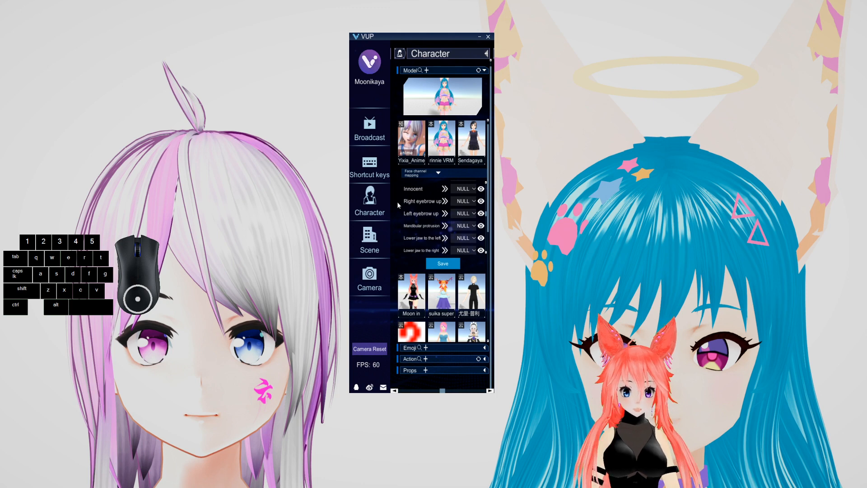
scroll(466, 198, up, 5)
scroll(466, 199, up, 5)
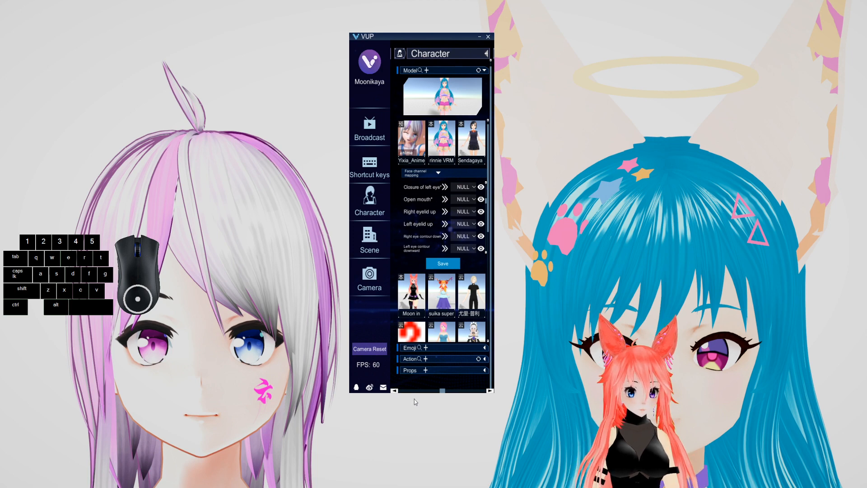
mouse_move(450, 277)
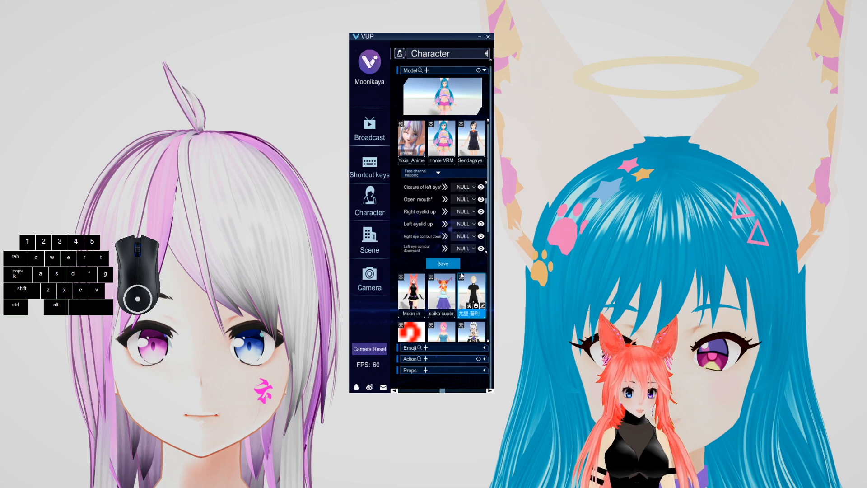
scroll(450, 244, down, 5)
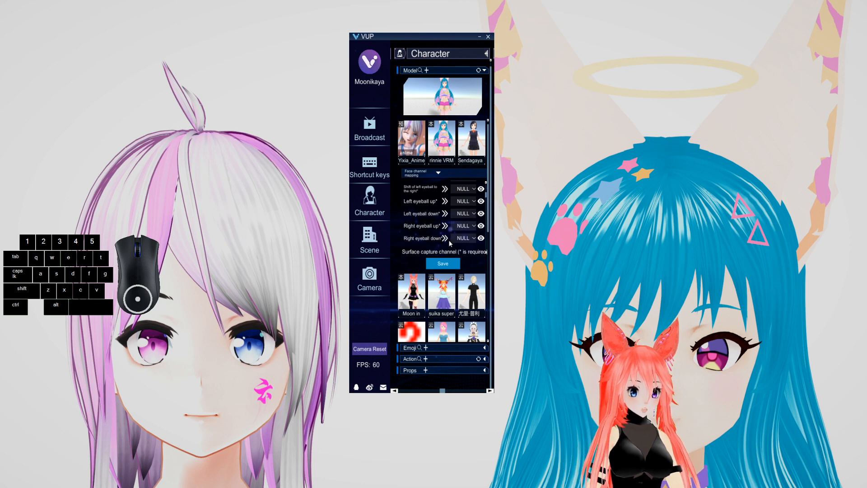
scroll(454, 226, up, 1)
scroll(451, 224, up, 2)
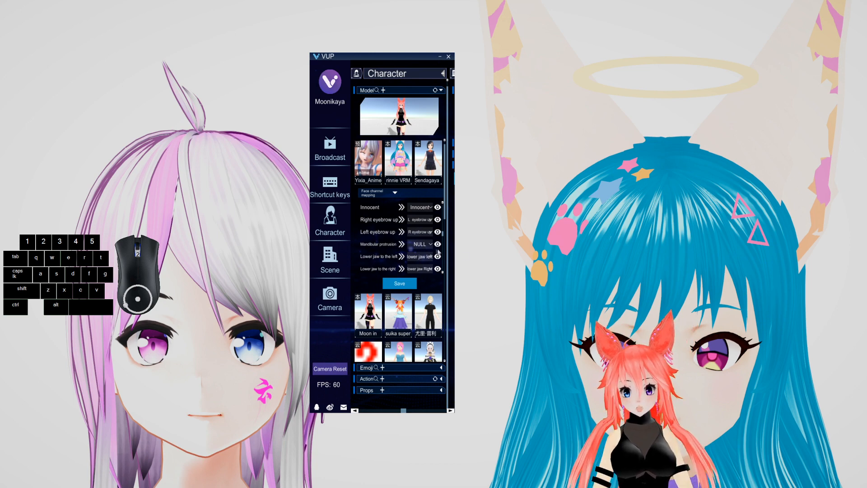
Step: Preview the mouth corner and mouth angle channels in the Moon in model's face channel mapping
drag(443, 236, 442, 238)
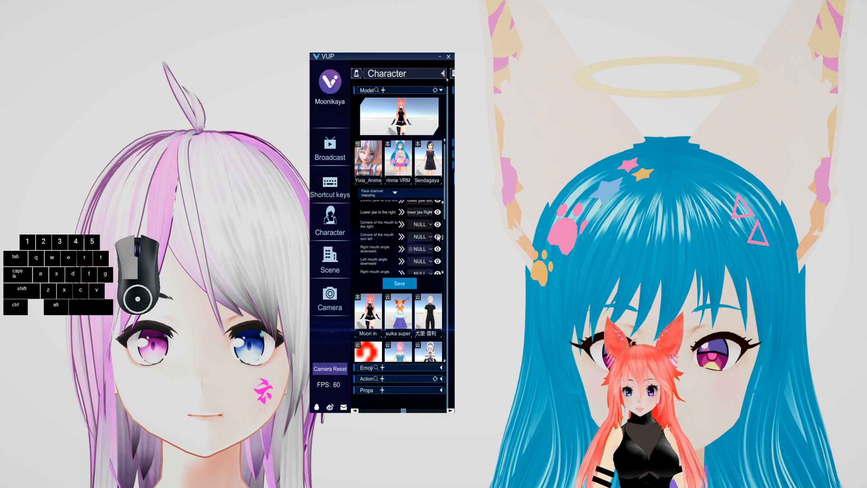
click(437, 237)
click(437, 237)
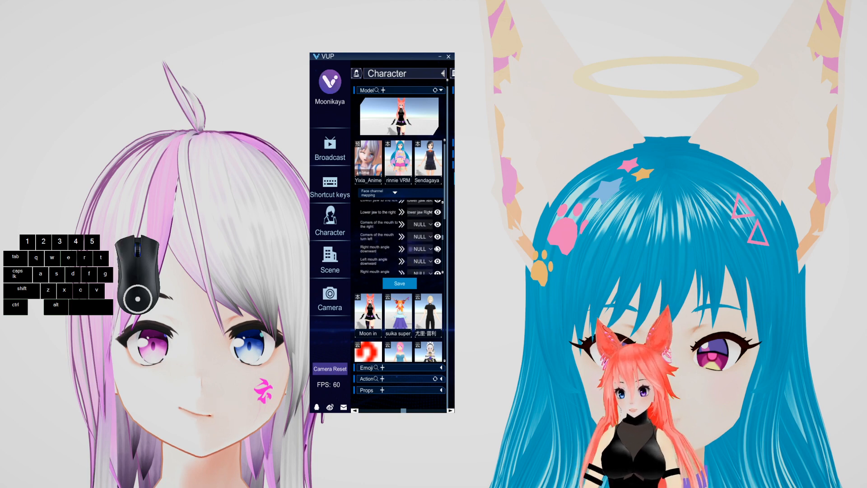
click(438, 263)
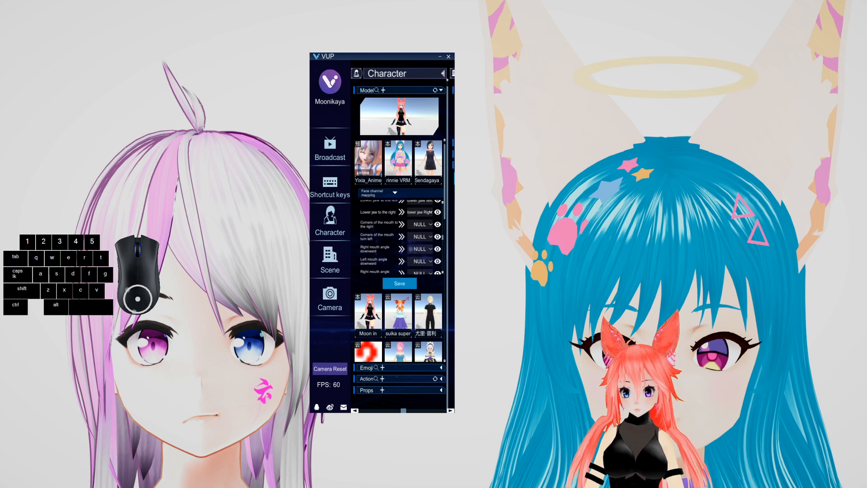
click(435, 272)
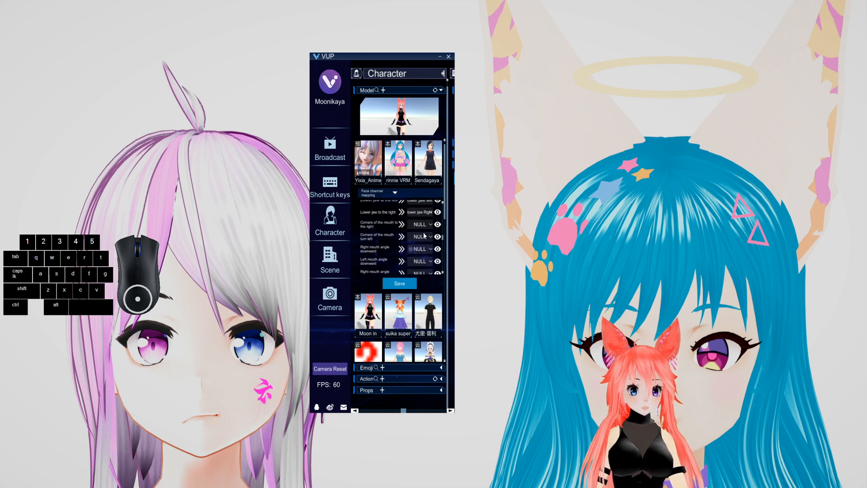
Step: Close the Moon in model's face channel mapping and load rinnie VRM as the active character
click(403, 158)
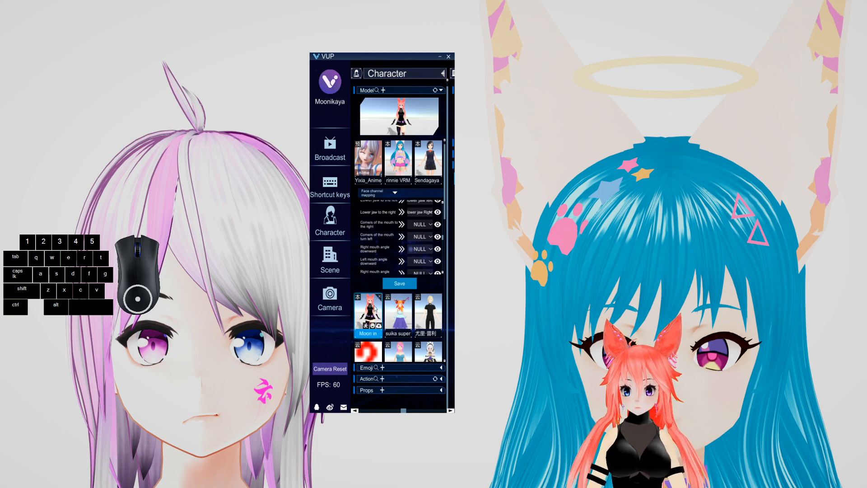
click(372, 326)
click(400, 154)
click(402, 151)
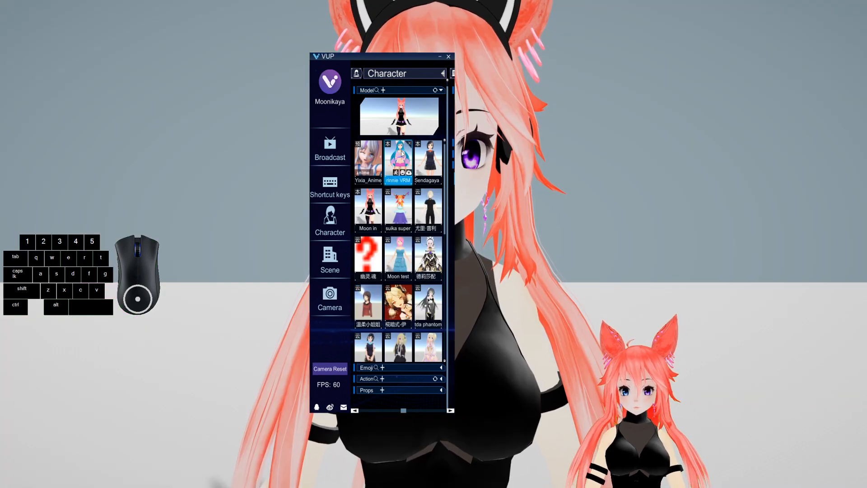
click(402, 154)
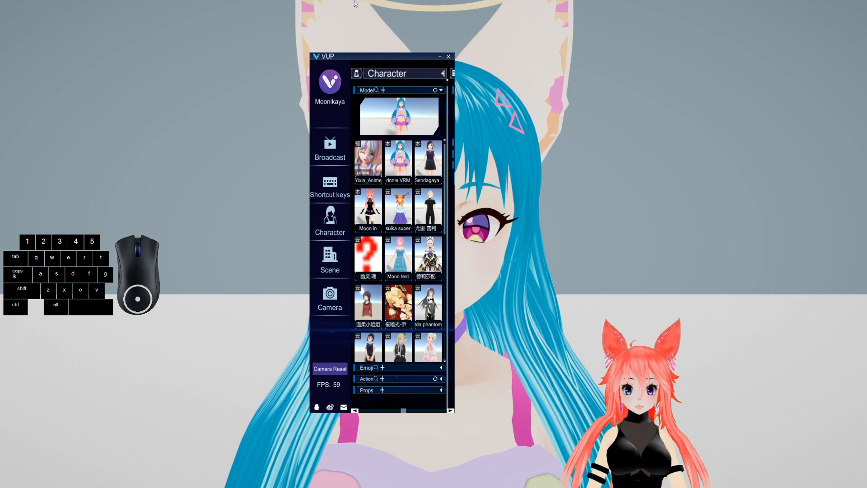
Step: Turn on Camera Face Cap in the Broadcast features and expand its settings
drag(401, 78, 524, 81)
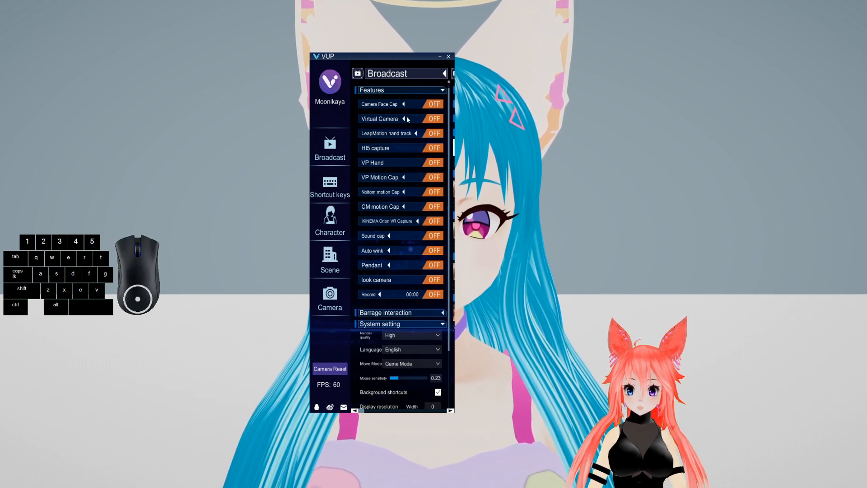
click(435, 105)
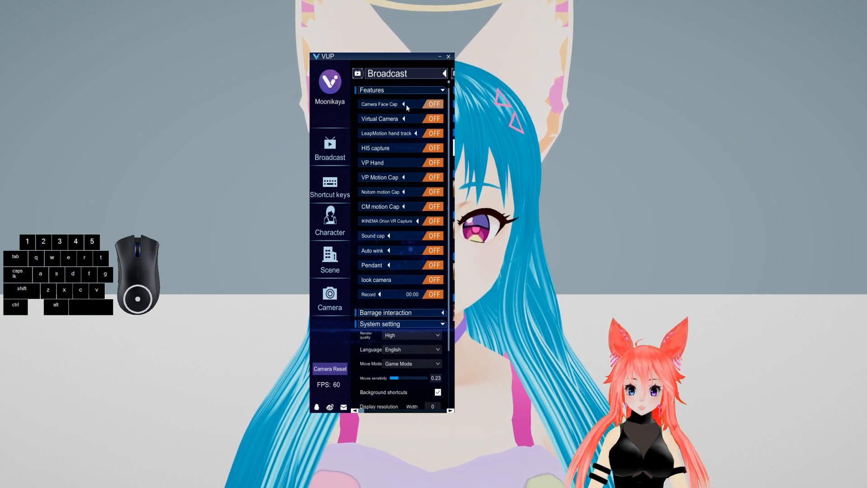
click(403, 104)
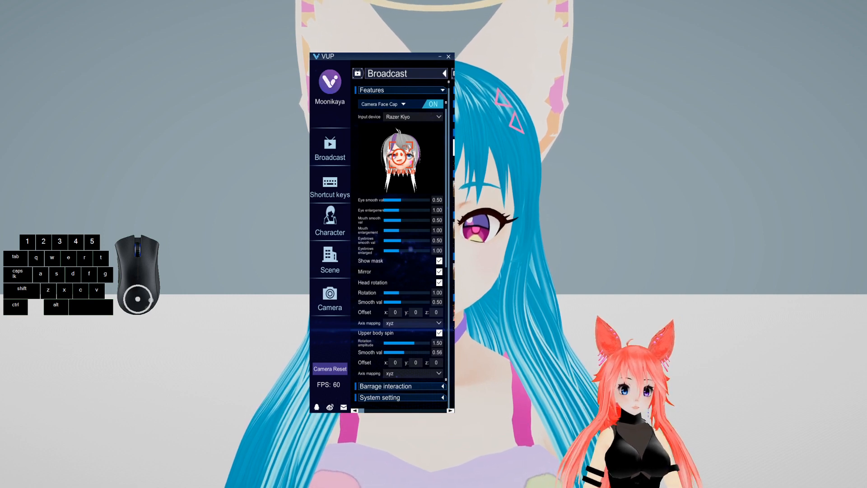
Step: Close Luppet, restart Camera Face Cap and move the control window off the avatar's face
right_click(304, 486)
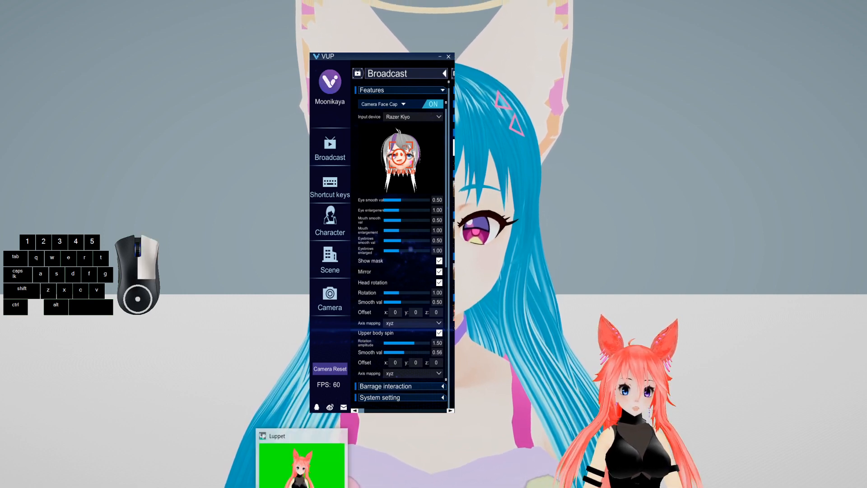
click(304, 485)
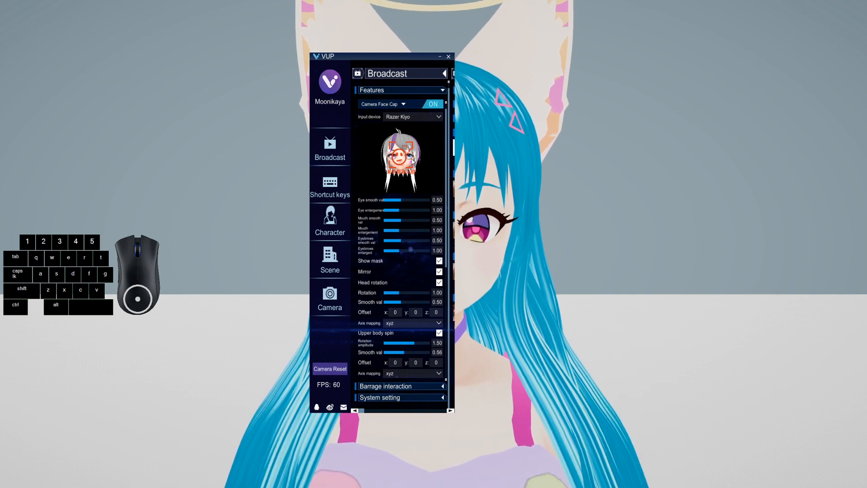
click(434, 105)
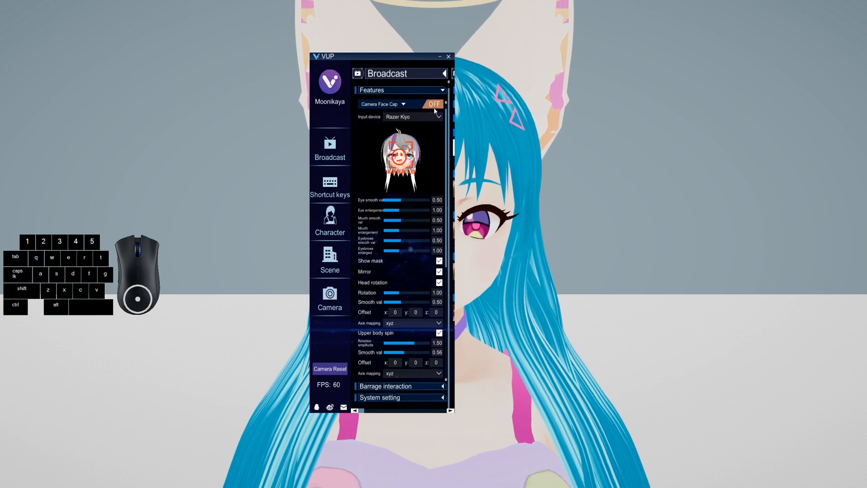
click(433, 106)
drag(404, 59, 171, 64)
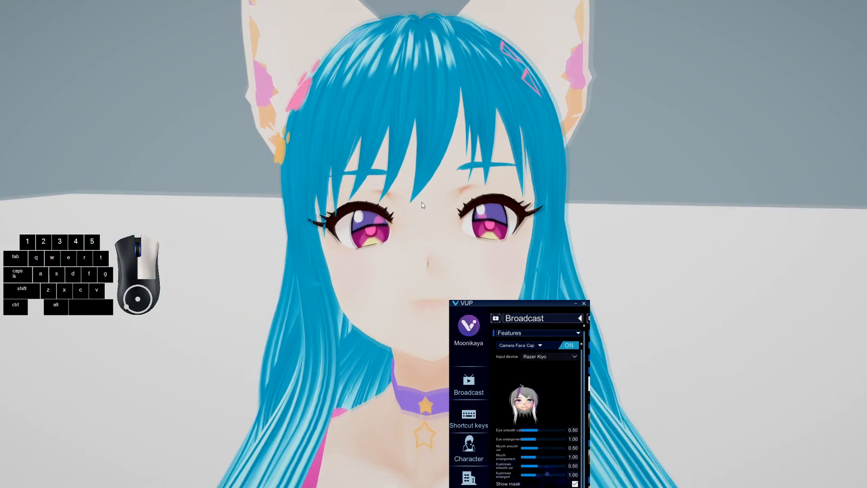
Step: Examine the face-tracked rinnie avatar from full-body, close-up and upper-body distances
right_drag(422, 203, 432, 201)
scroll(434, 197, down, 6)
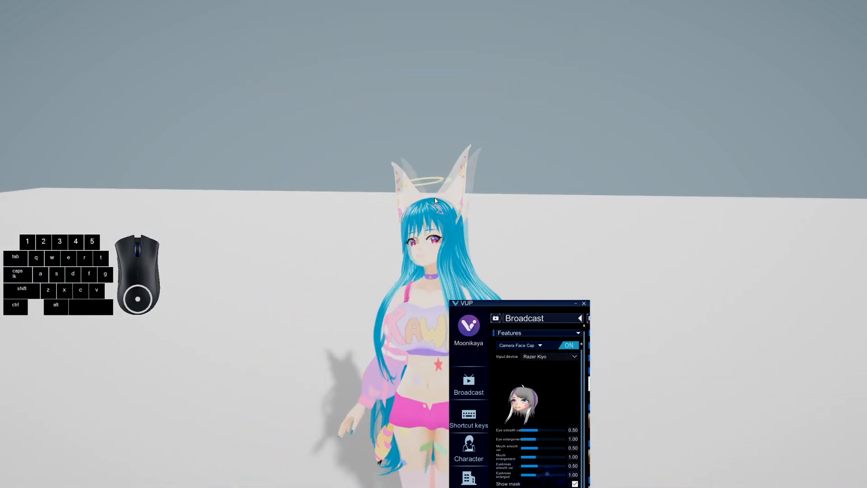
scroll(429, 198, up, 6)
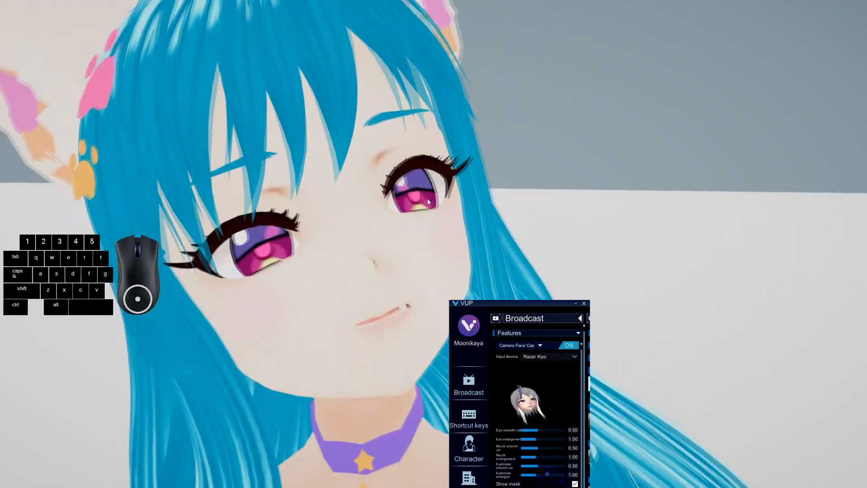
scroll(428, 202, down, 4)
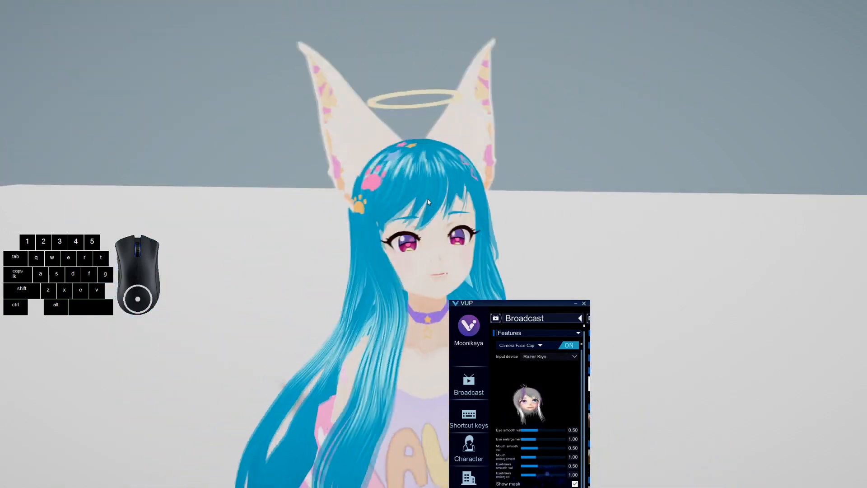